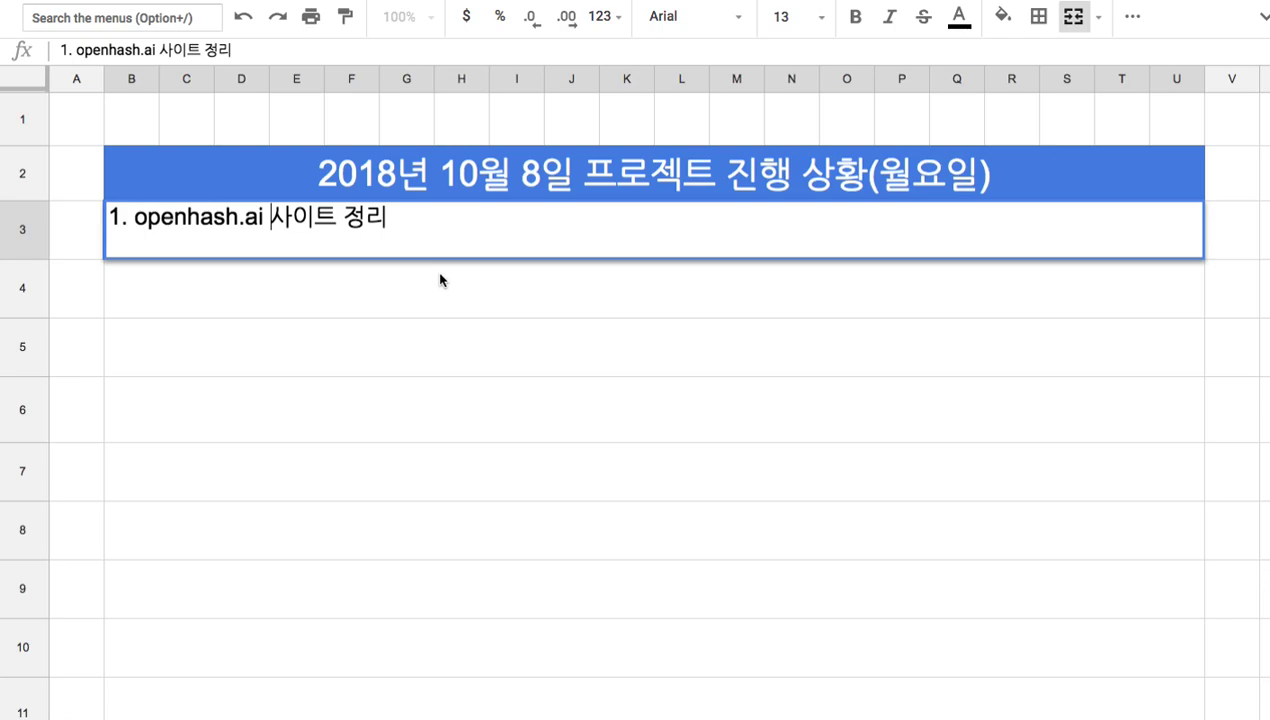
Step: Leave the cell edit in the spreadsheet, switch to the City site and highlight the main page's banner title 計 for 界
{"action": "key", "text": "Escape"}
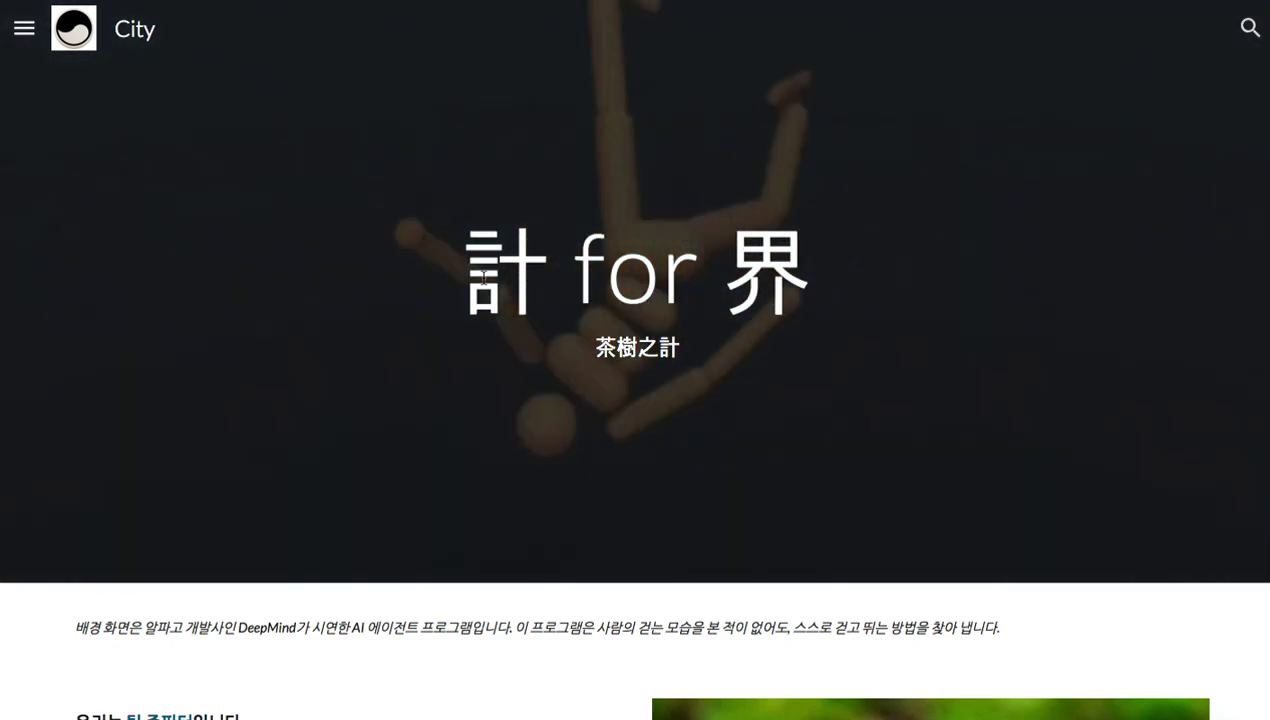
{"action": "double_click", "coordinate": [535, 282]}
{"action": "left_click_drag", "start_coordinate": [535, 282], "coordinate": [652, 282]}
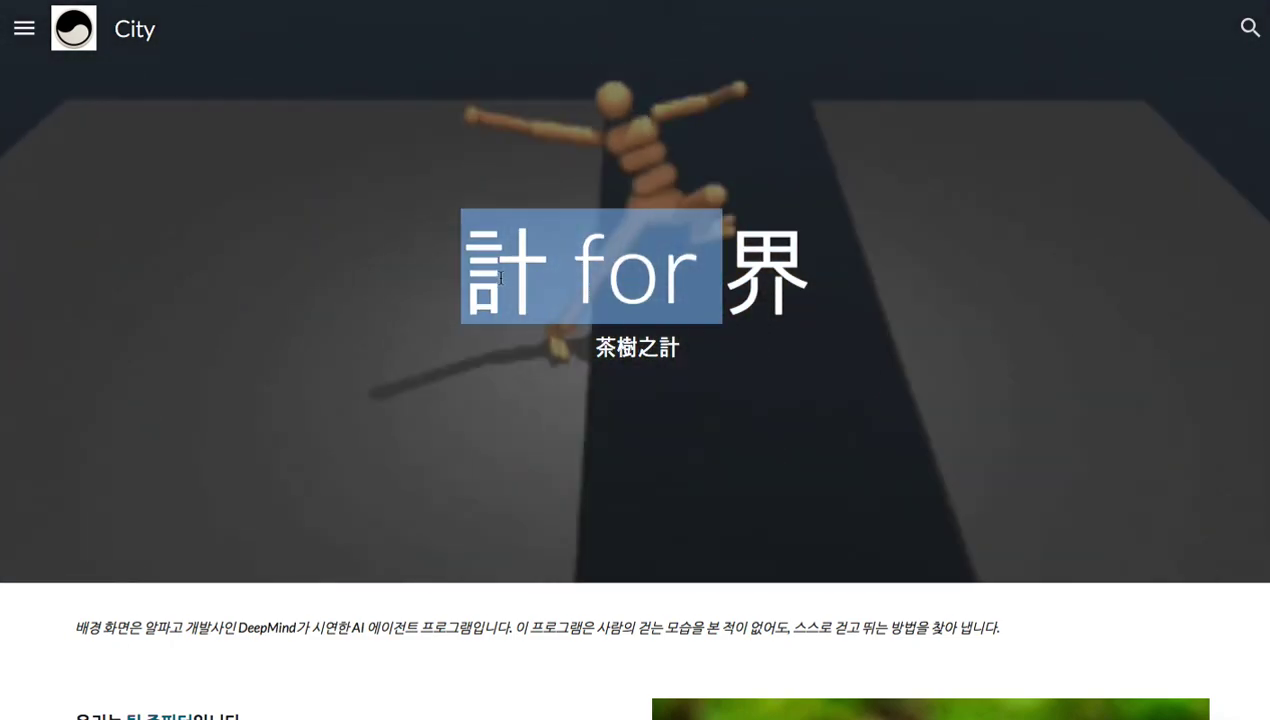
{"action": "double_click", "coordinate": [533, 273]}
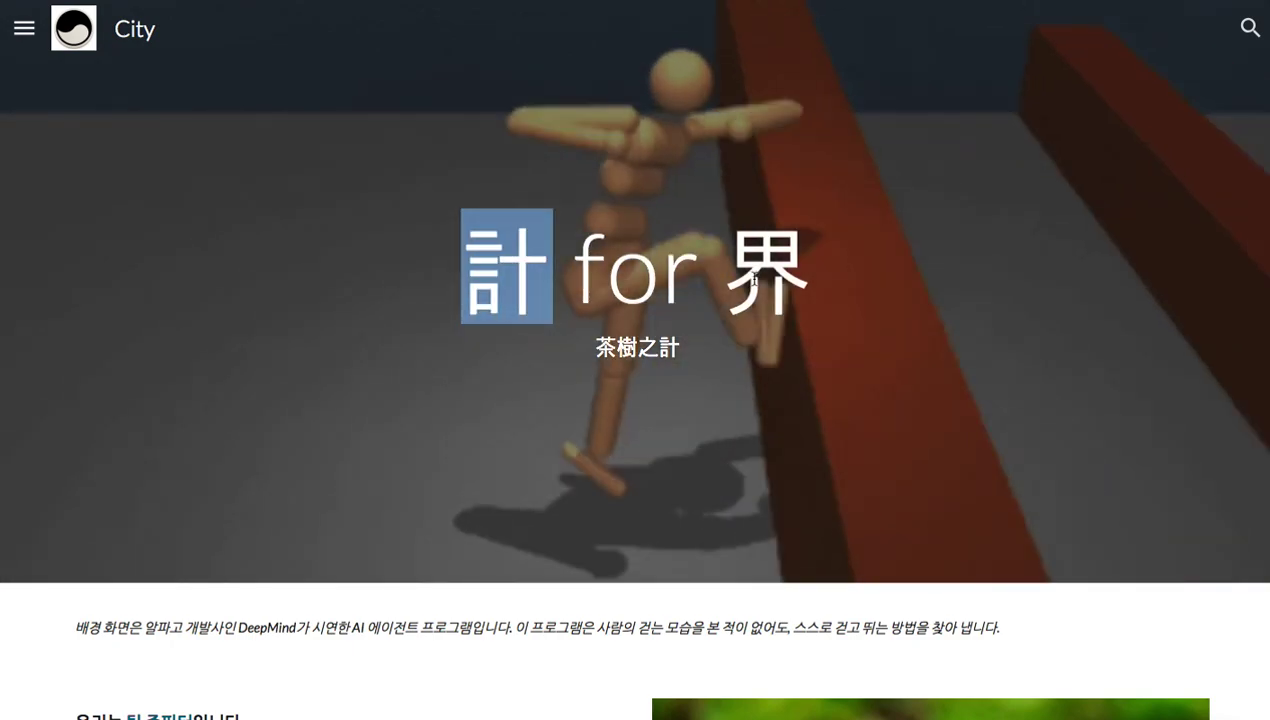
{"action": "double_click", "coordinate": [796, 279]}
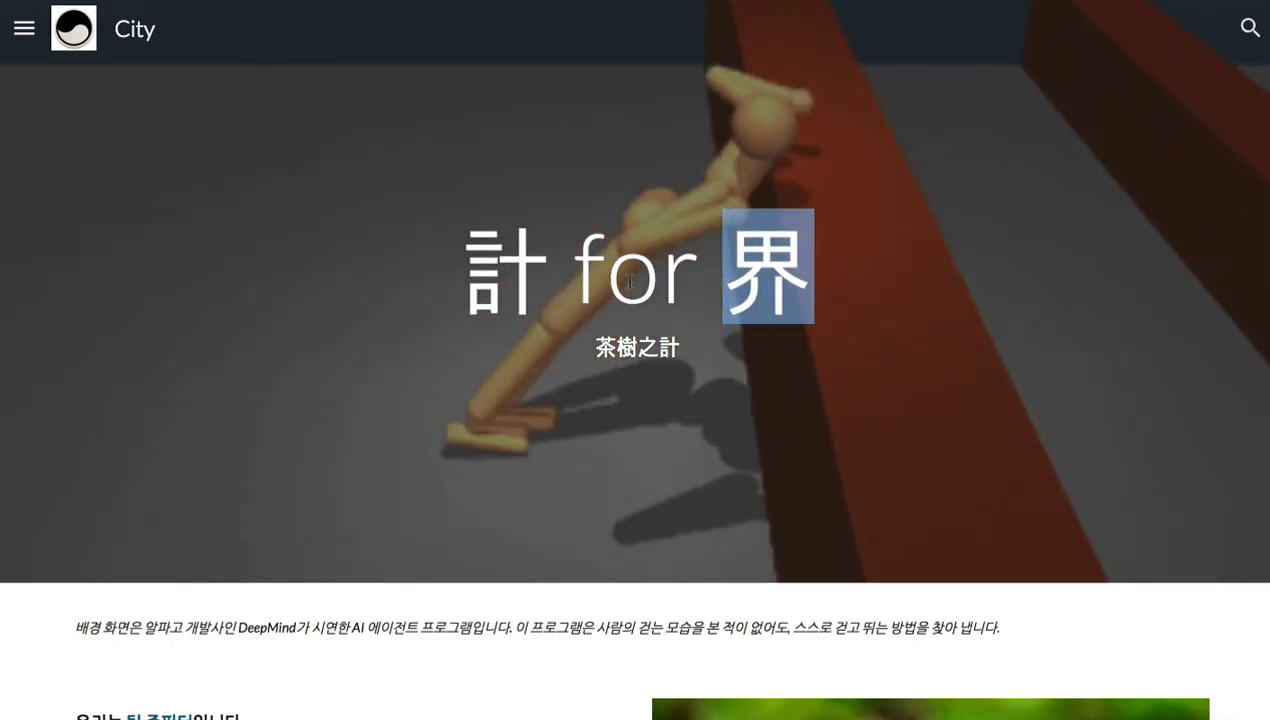
{"action": "double_click", "coordinate": [524, 280]}
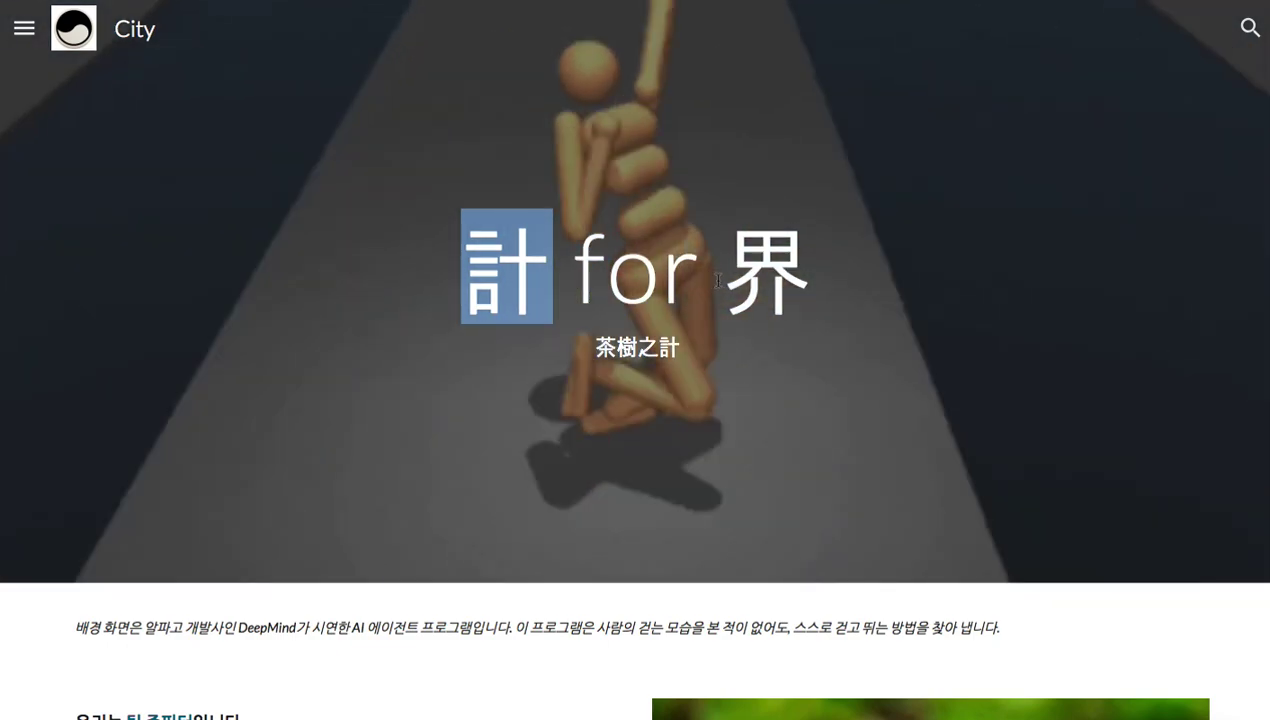
{"action": "double_click", "coordinate": [782, 279]}
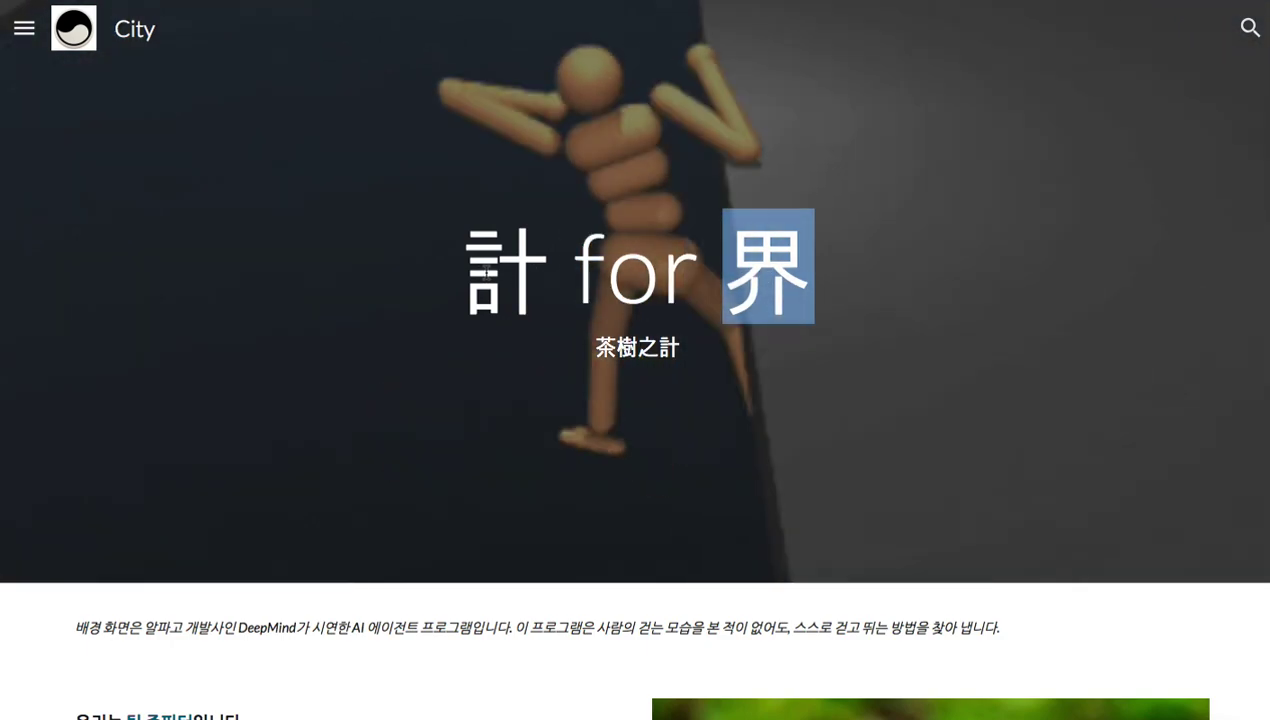
{"action": "left_click", "coordinate": [482, 272]}
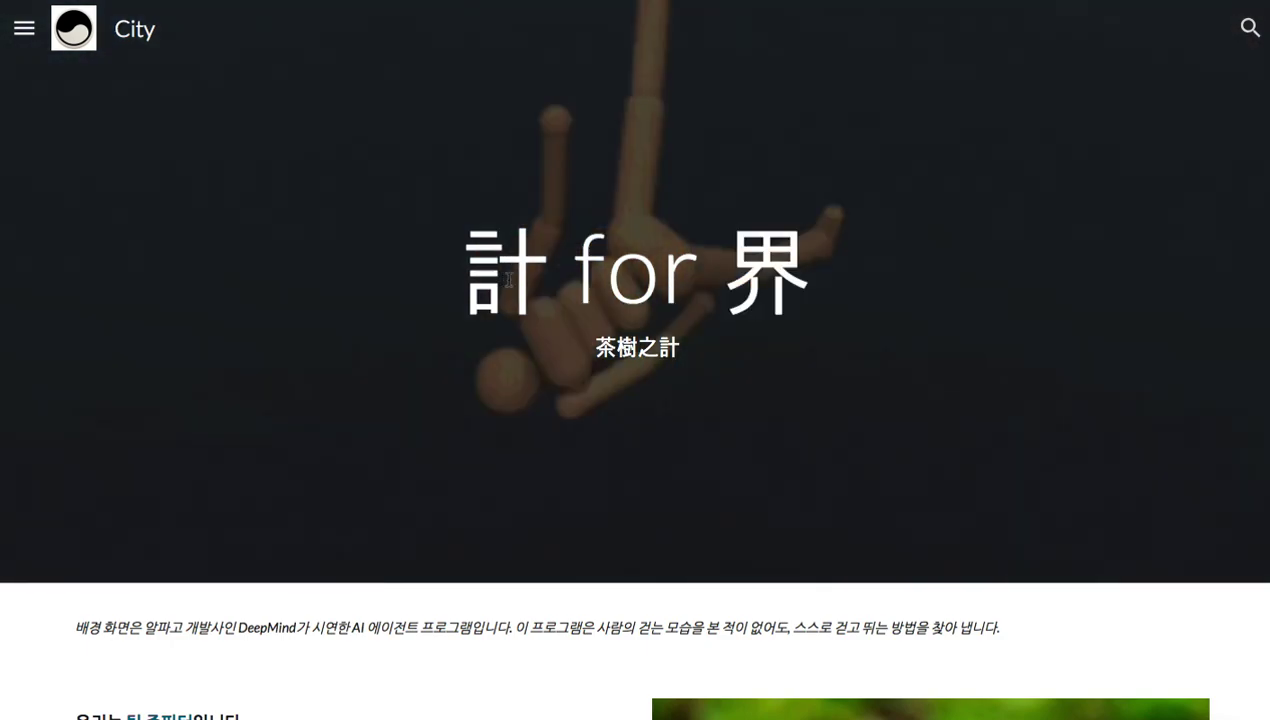
{"action": "double_click", "coordinate": [482, 272]}
{"action": "left_click", "coordinate": [481, 272]}
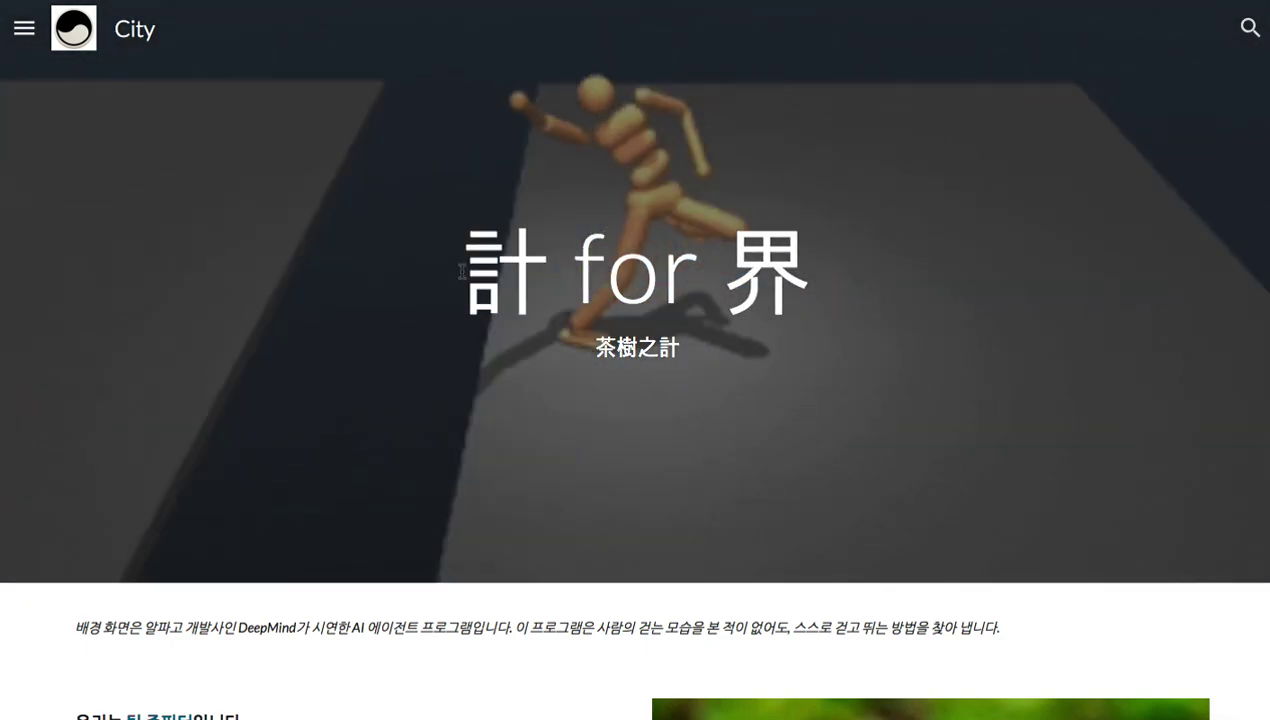
{"action": "triple_click", "coordinate": [481, 272]}
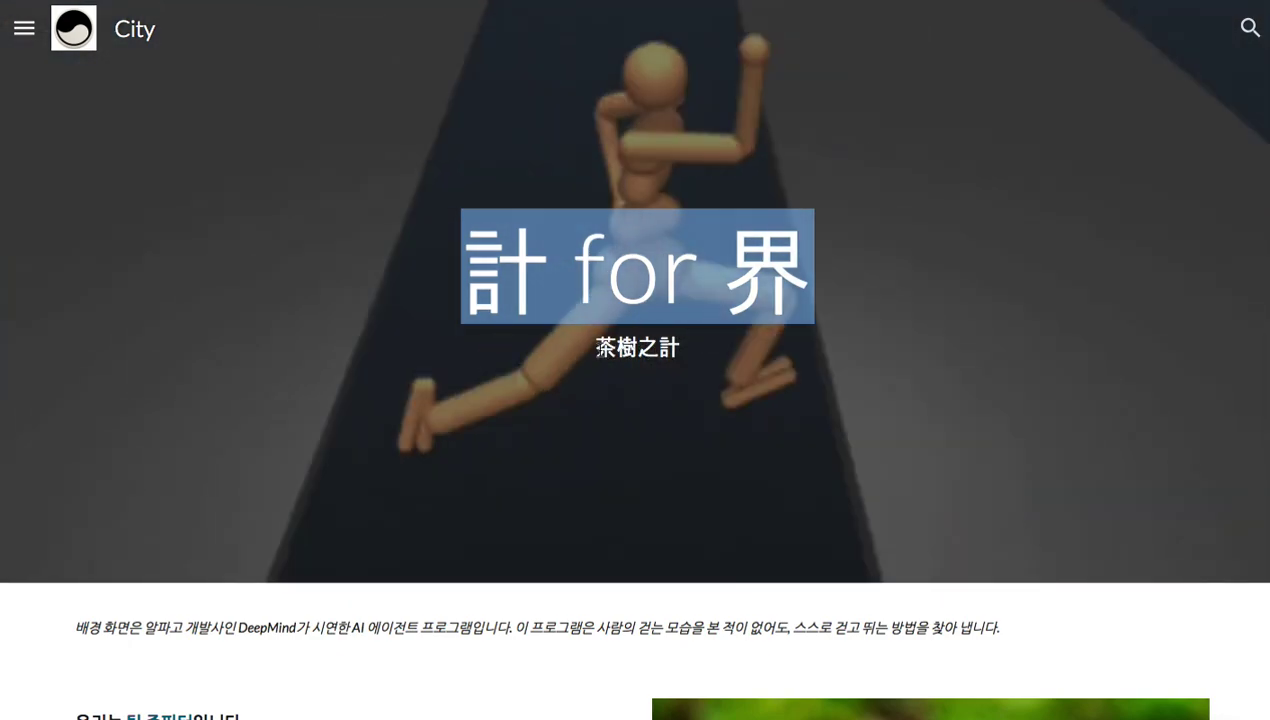
Step: Highlight the subtitle 茶樹之計 beneath the banner title, including its individual characters
{"action": "left_click_drag", "start_coordinate": [596, 347], "coordinate": [679, 352]}
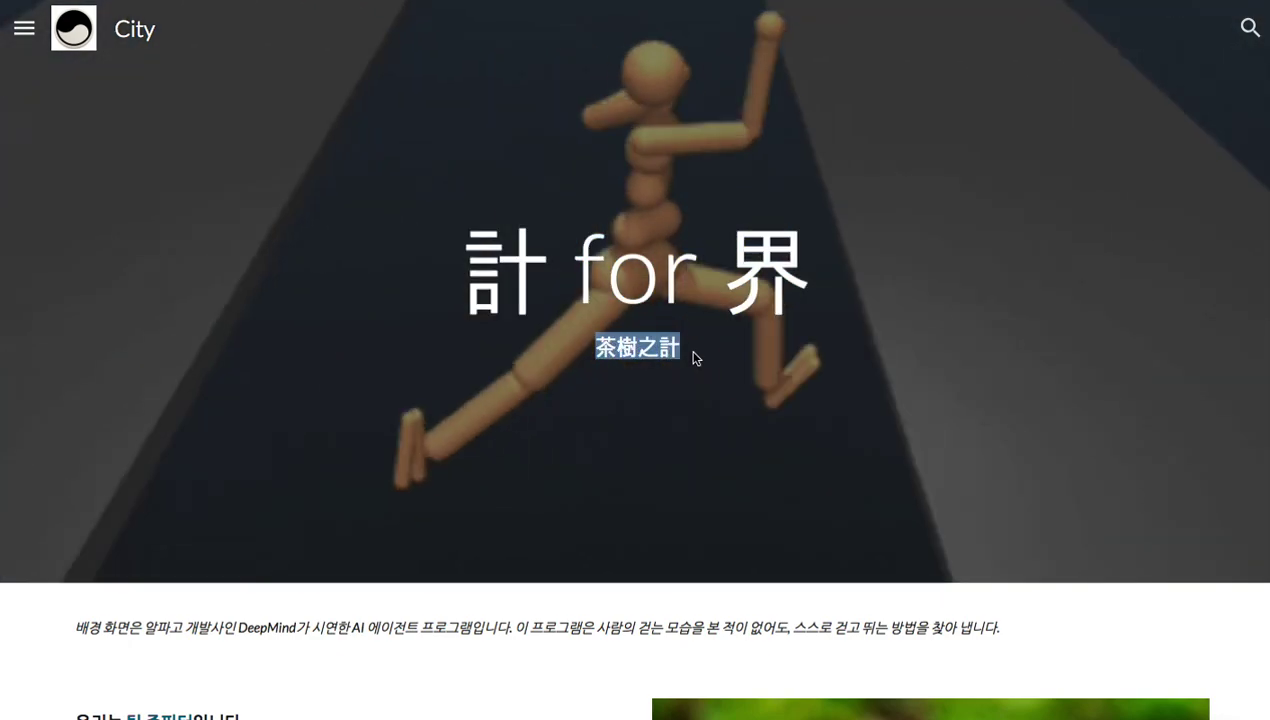
{"action": "left_click", "coordinate": [694, 357]}
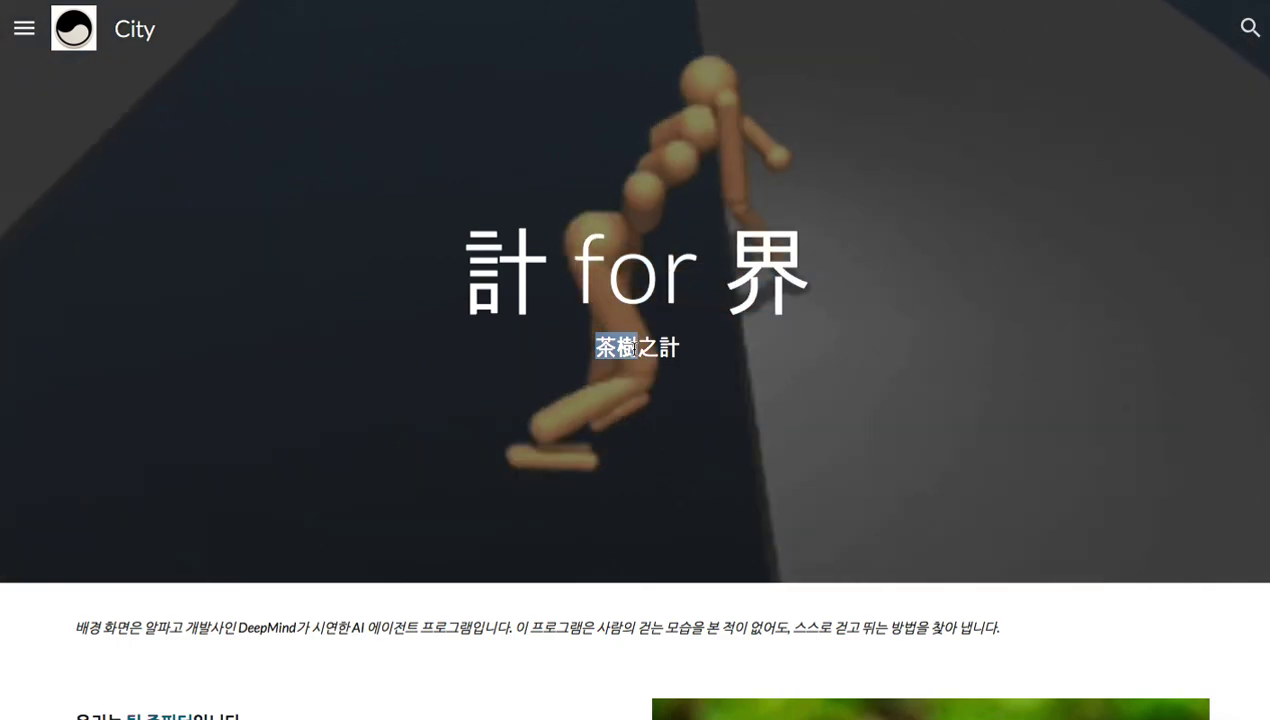
{"action": "left_click_drag", "start_coordinate": [596, 347], "coordinate": [706, 375]}
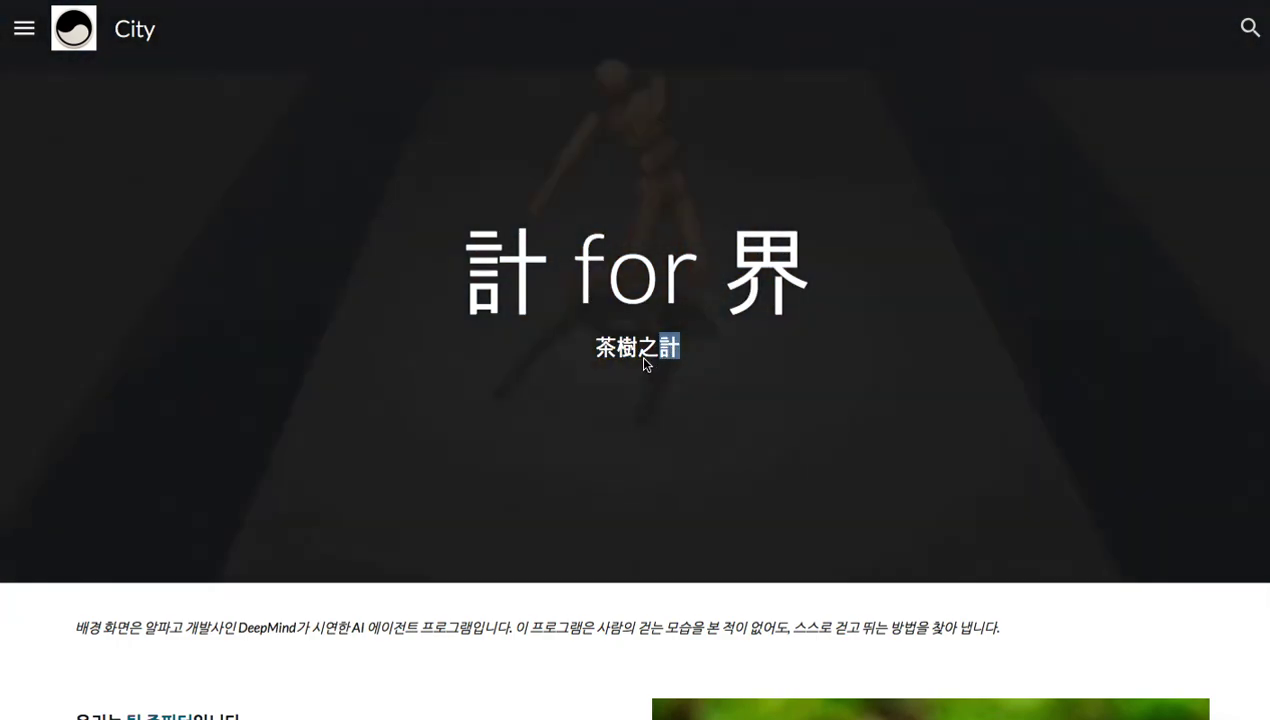
{"action": "left_click", "coordinate": [646, 363]}
Step: Look through the City main page down to the Openhash Foundation and 제주 AI 교육도시 sections
{"action": "scroll", "coordinate": [645, 364], "scroll_direction": "down", "scroll_amount": 2}
{"action": "scroll", "coordinate": [645, 364], "scroll_direction": "down", "scroll_amount": 2}
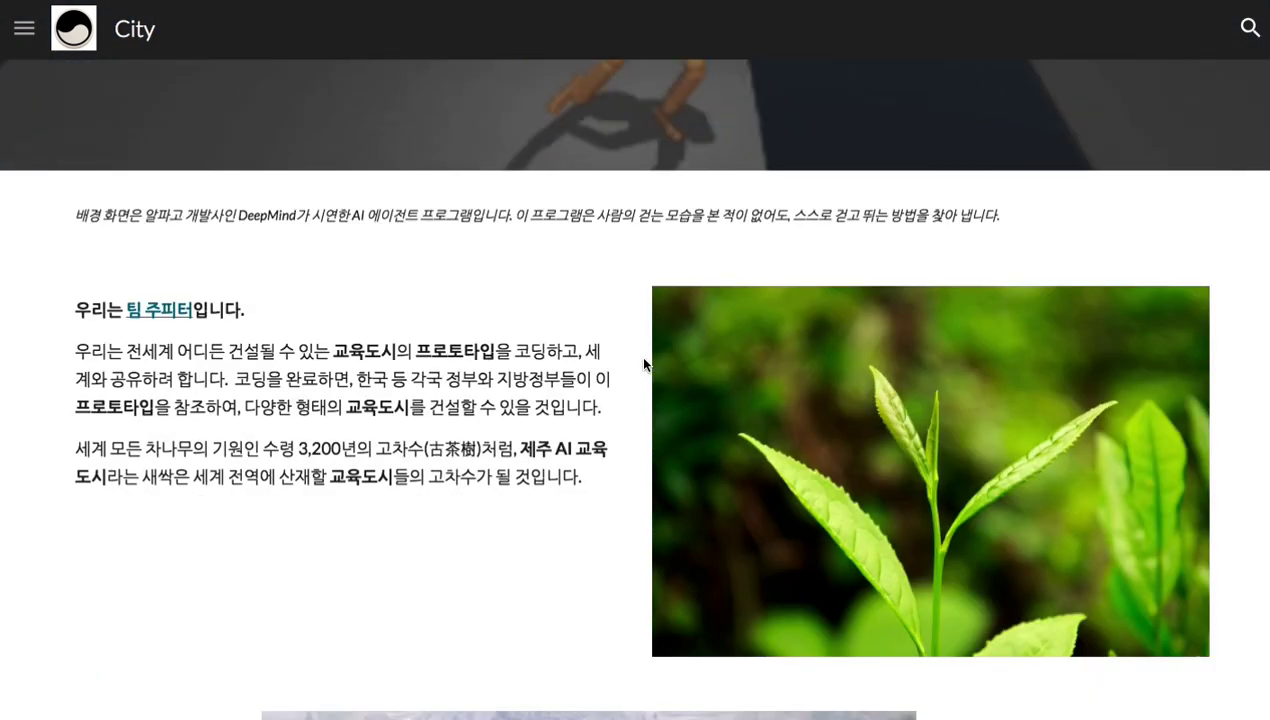
{"action": "scroll", "coordinate": [645, 364], "scroll_direction": "down", "scroll_amount": 4}
{"action": "scroll", "coordinate": [645, 364], "scroll_direction": "down", "scroll_amount": 4}
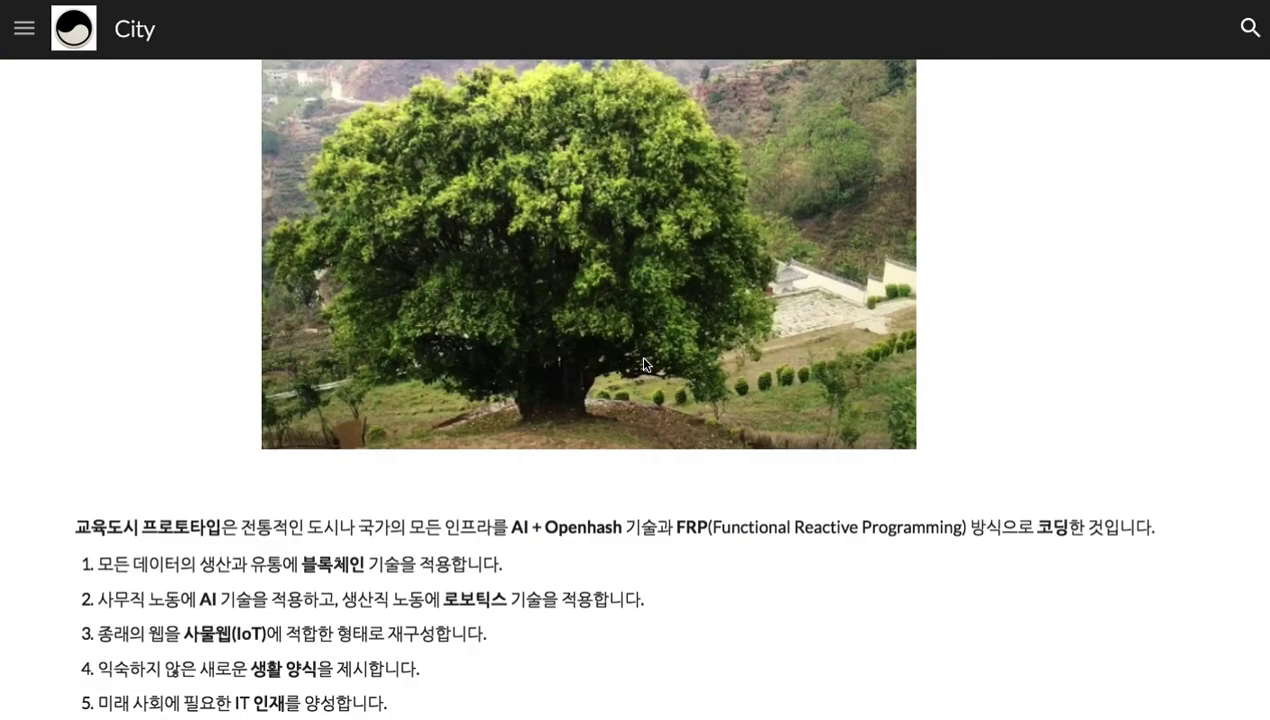
{"action": "scroll", "coordinate": [645, 364], "scroll_direction": "down", "scroll_amount": 20}
{"action": "scroll", "coordinate": [645, 364], "scroll_direction": "down", "scroll_amount": 20}
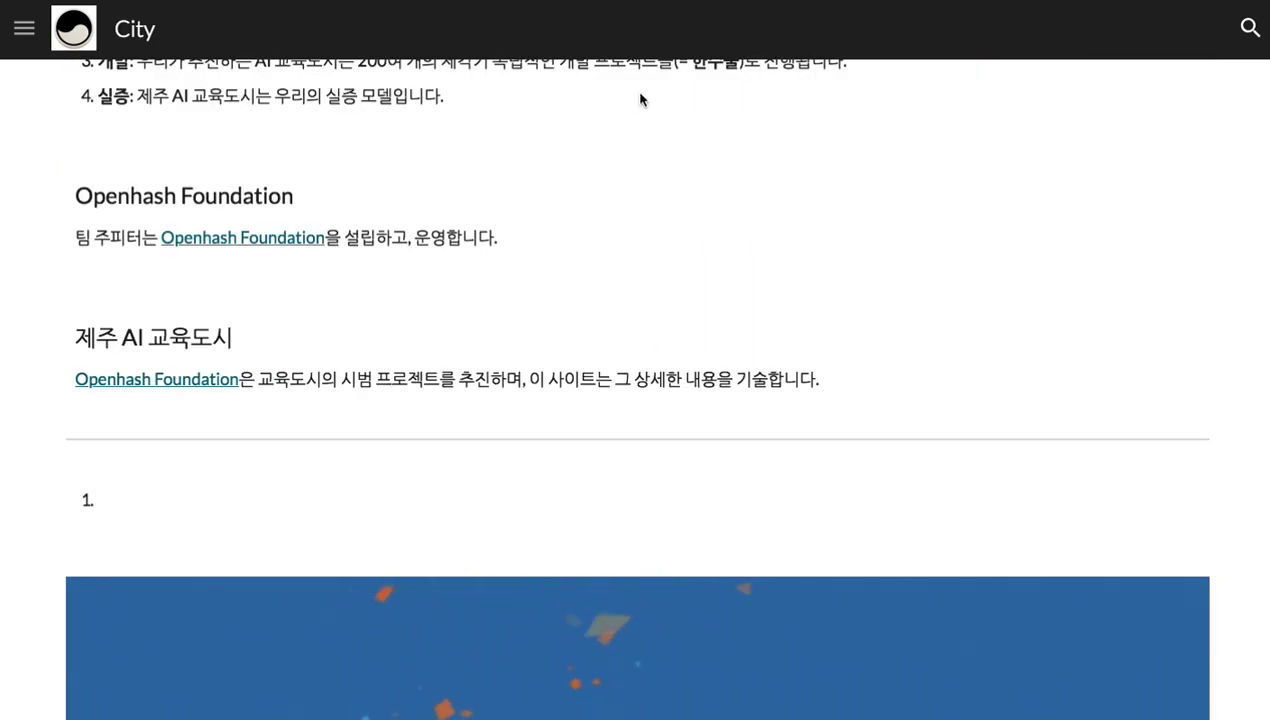
Step: Open the site's 코딩 컨테스트 page and highlight its banner title 名 and subtitle 名華千古
{"action": "left_click", "coordinate": [27, 40]}
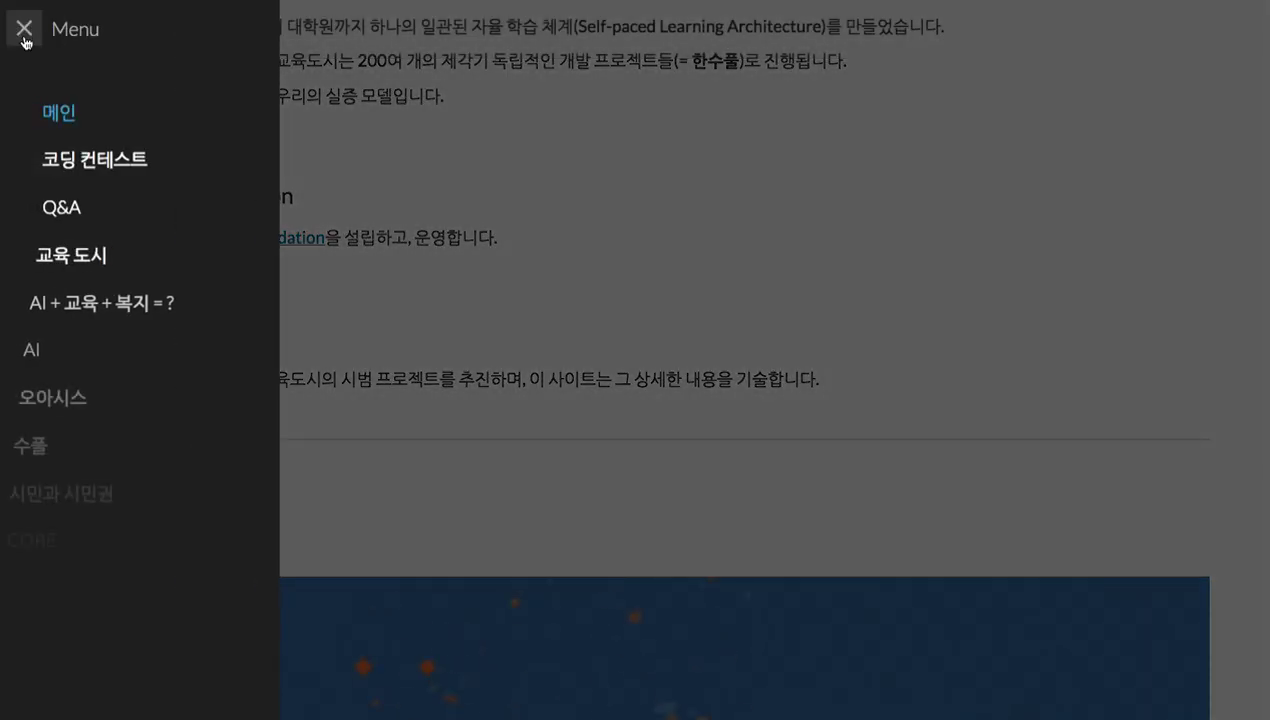
{"action": "left_click", "coordinate": [144, 160]}
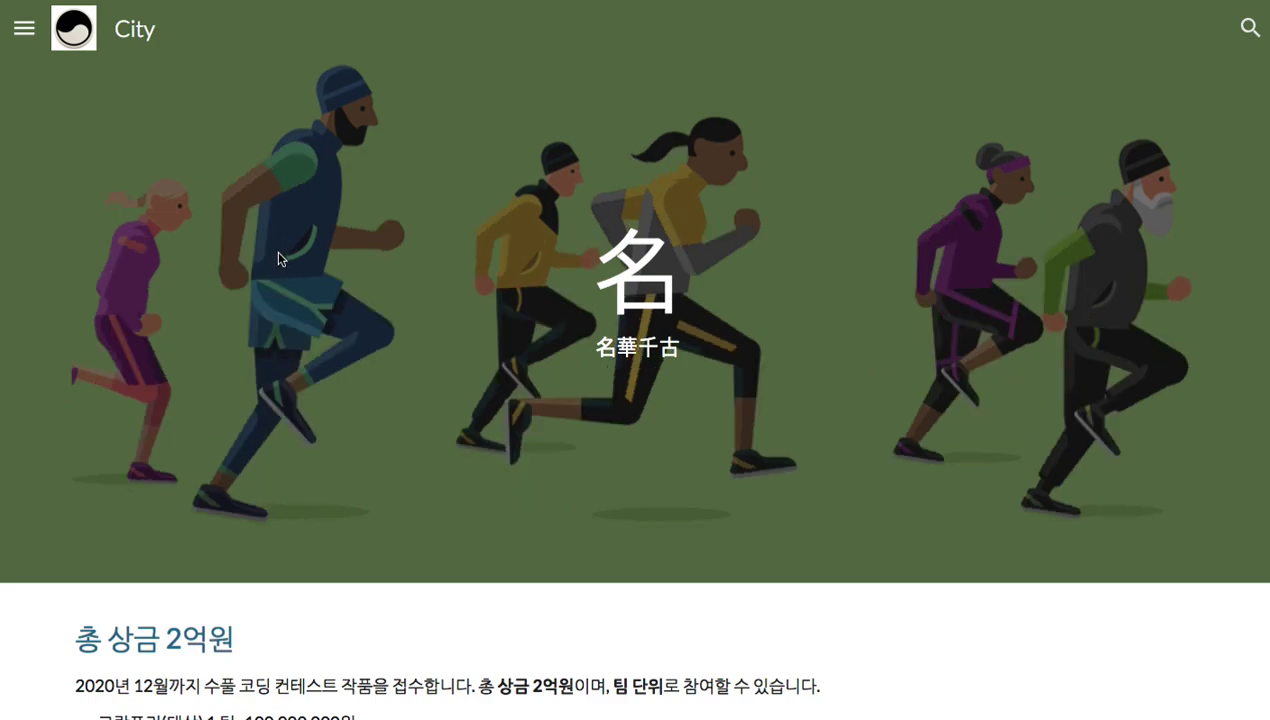
{"action": "double_click", "coordinate": [611, 305]}
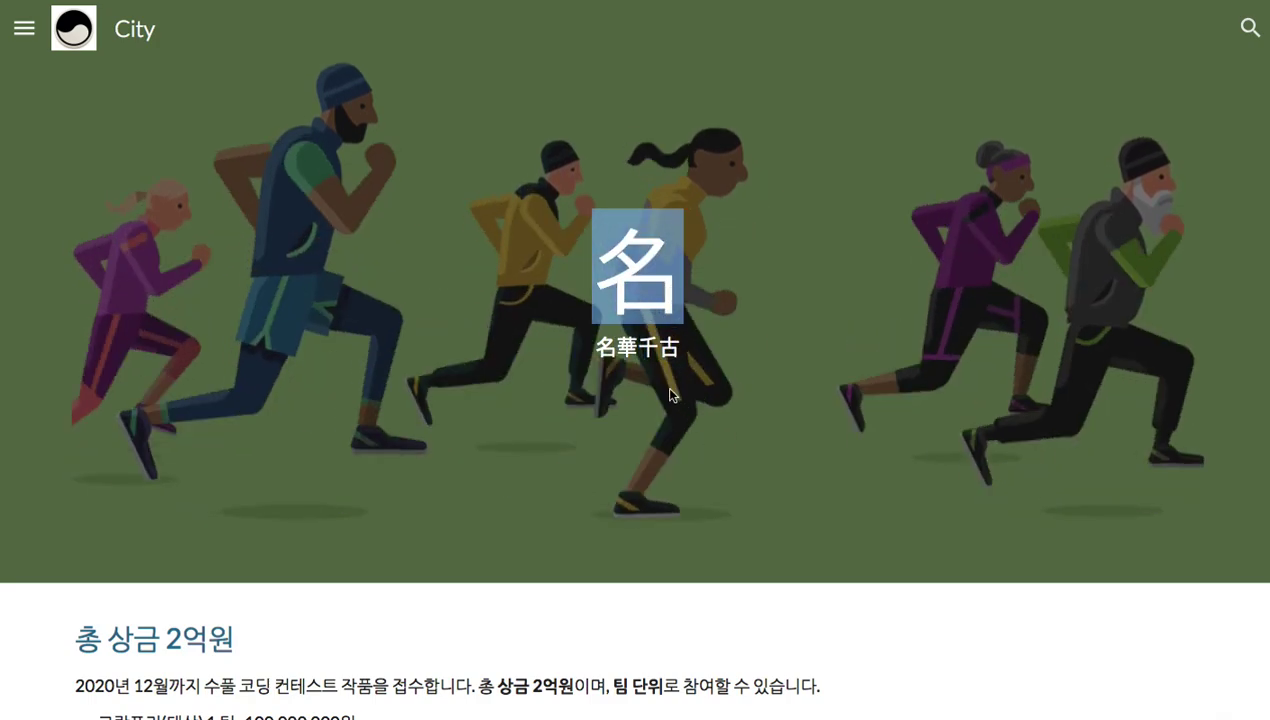
{"action": "left_click_drag", "start_coordinate": [597, 347], "coordinate": [677, 352]}
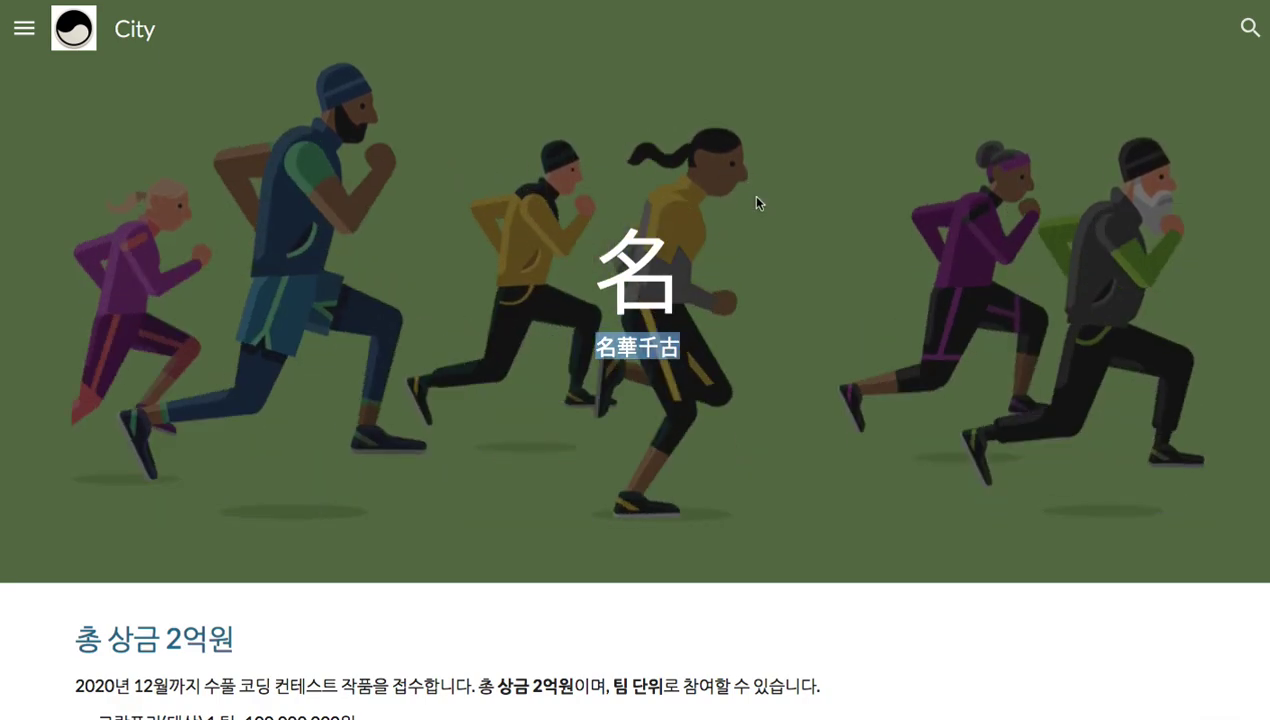
Step: Examine the contest's prize section, highlighting the total prize, the submission deadline and the award amounts for each tier
{"action": "scroll", "coordinate": [812, 201], "scroll_direction": "down", "scroll_amount": 3}
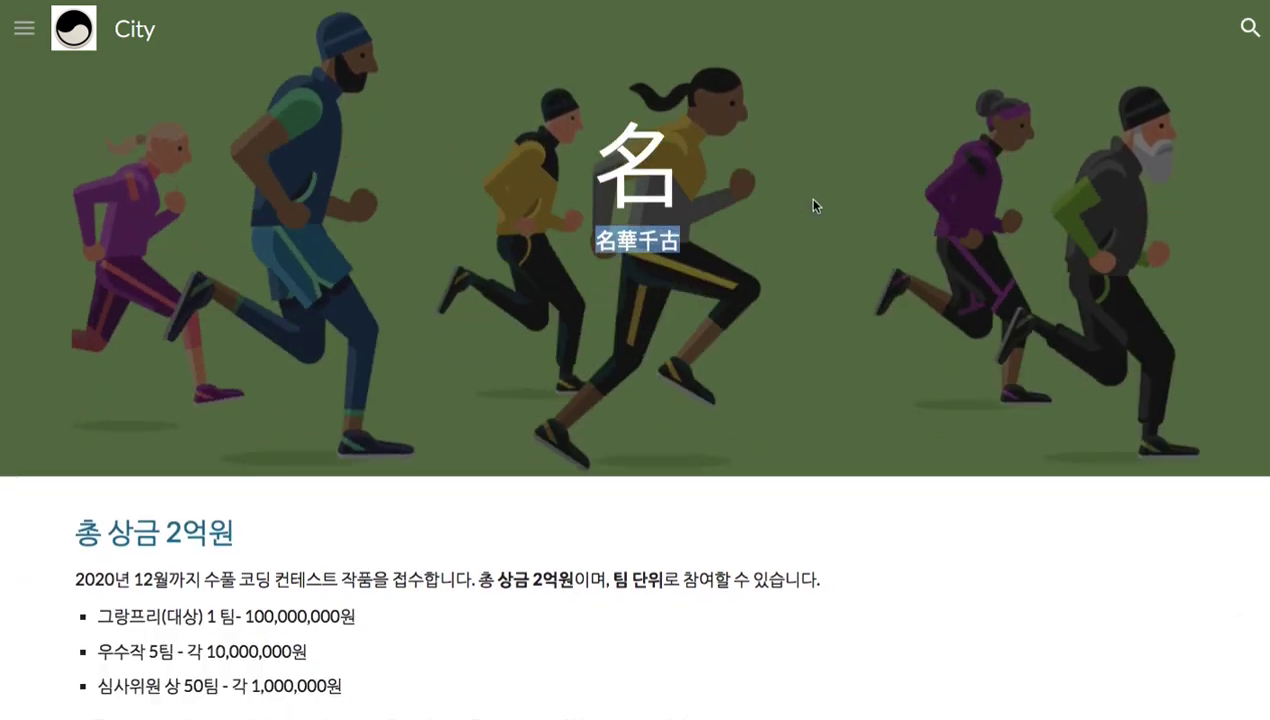
{"action": "scroll", "coordinate": [812, 205], "scroll_direction": "down", "scroll_amount": 3}
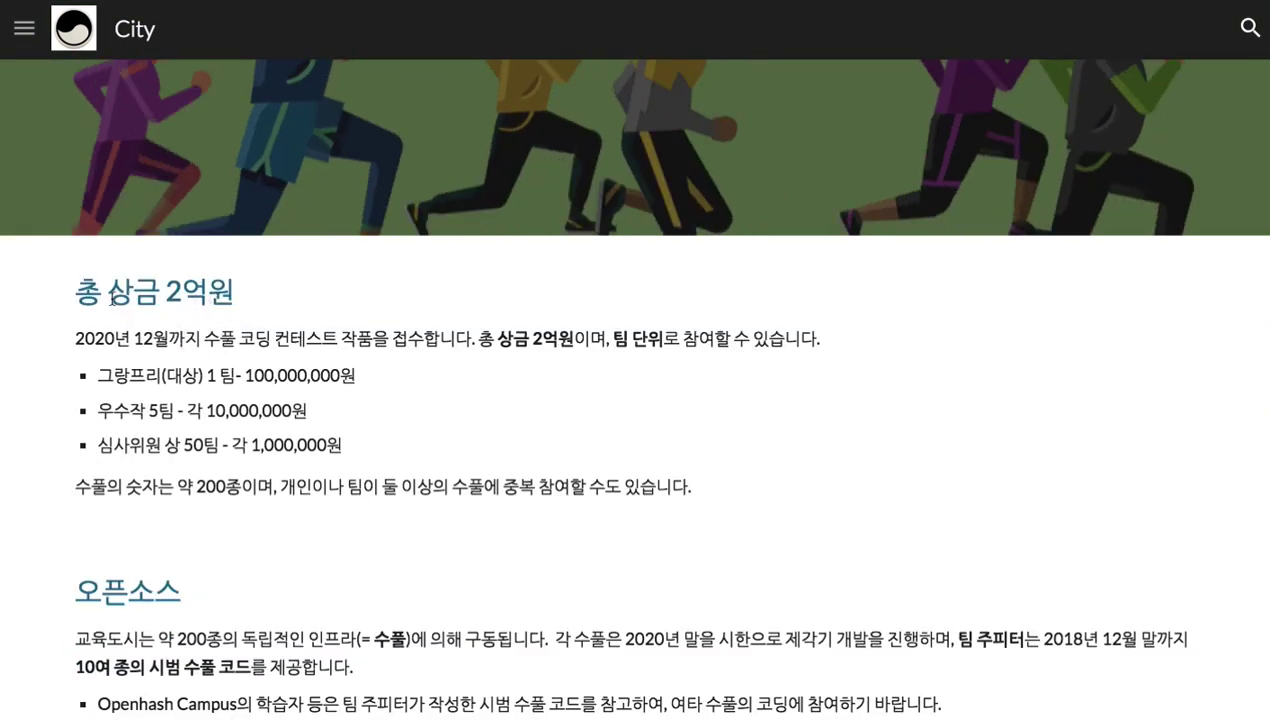
{"action": "left_click_drag", "start_coordinate": [106, 291], "coordinate": [249, 294]}
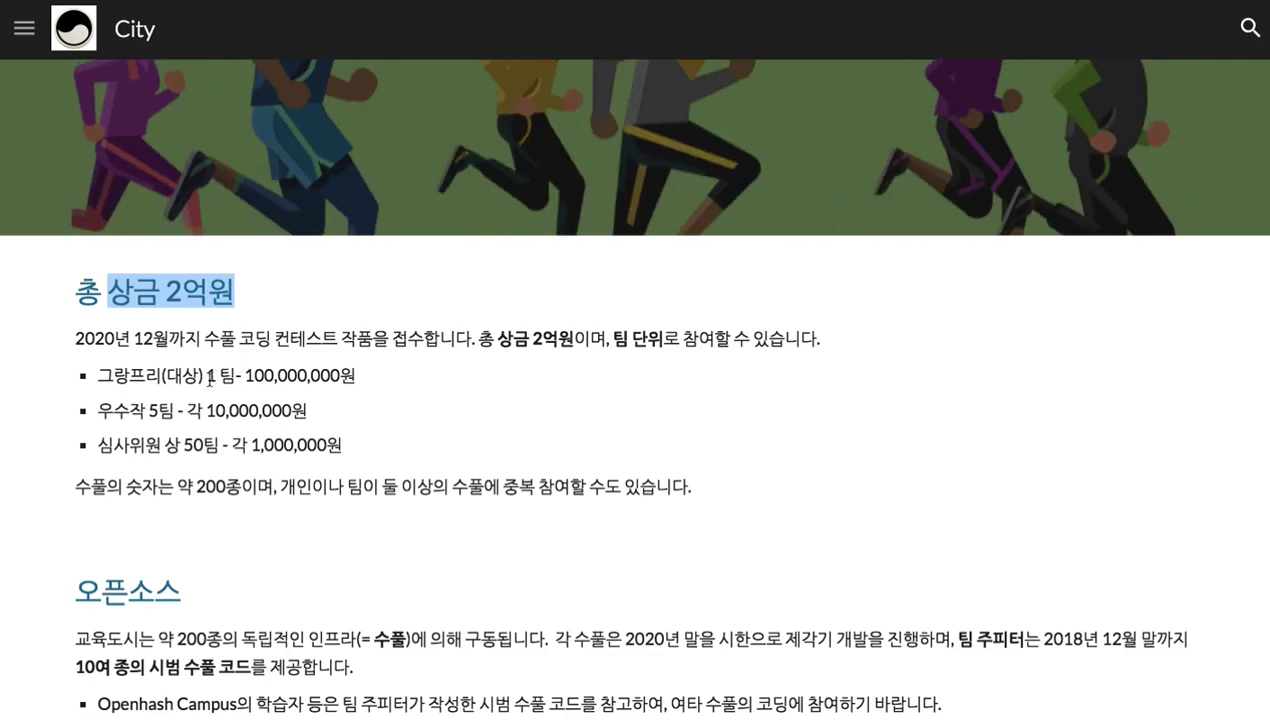
{"action": "left_click_drag", "start_coordinate": [203, 375], "coordinate": [372, 377]}
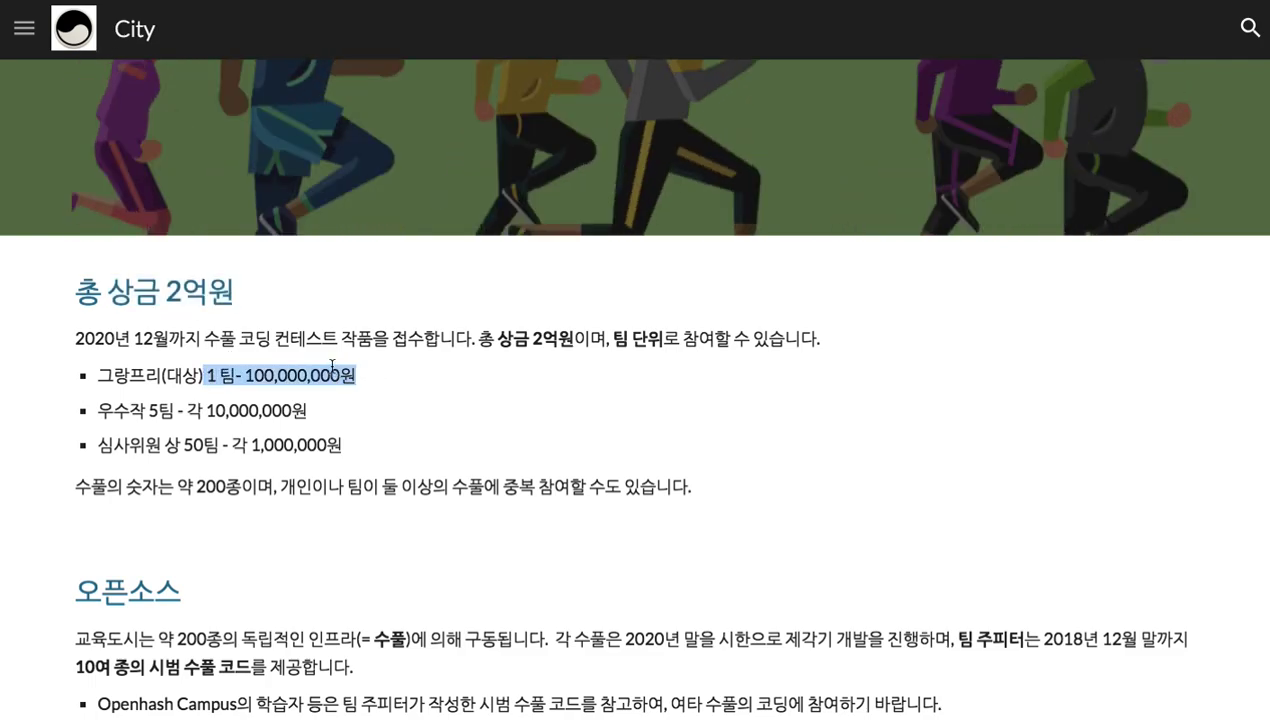
{"action": "left_click_drag", "start_coordinate": [76, 338], "coordinate": [182, 342]}
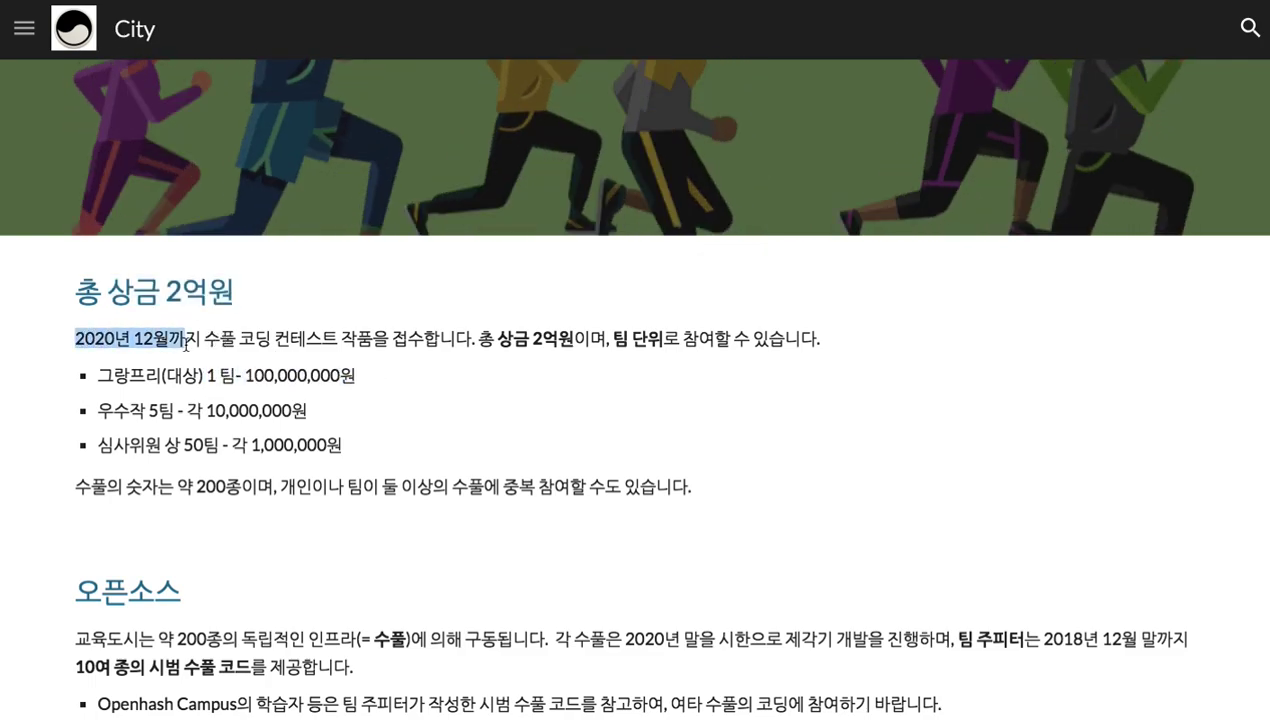
{"action": "scroll", "coordinate": [182, 350], "scroll_direction": "down", "scroll_amount": 2}
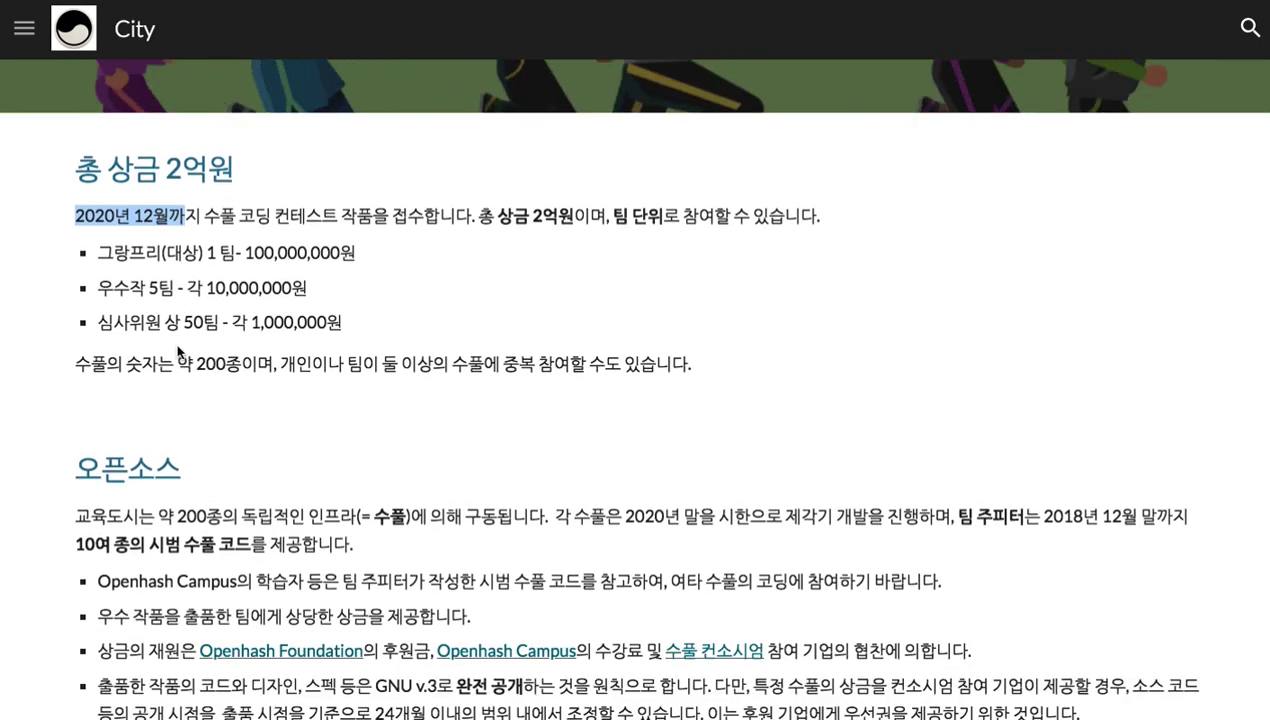
{"action": "scroll", "coordinate": [208, 372], "scroll_direction": "down", "scroll_amount": 1}
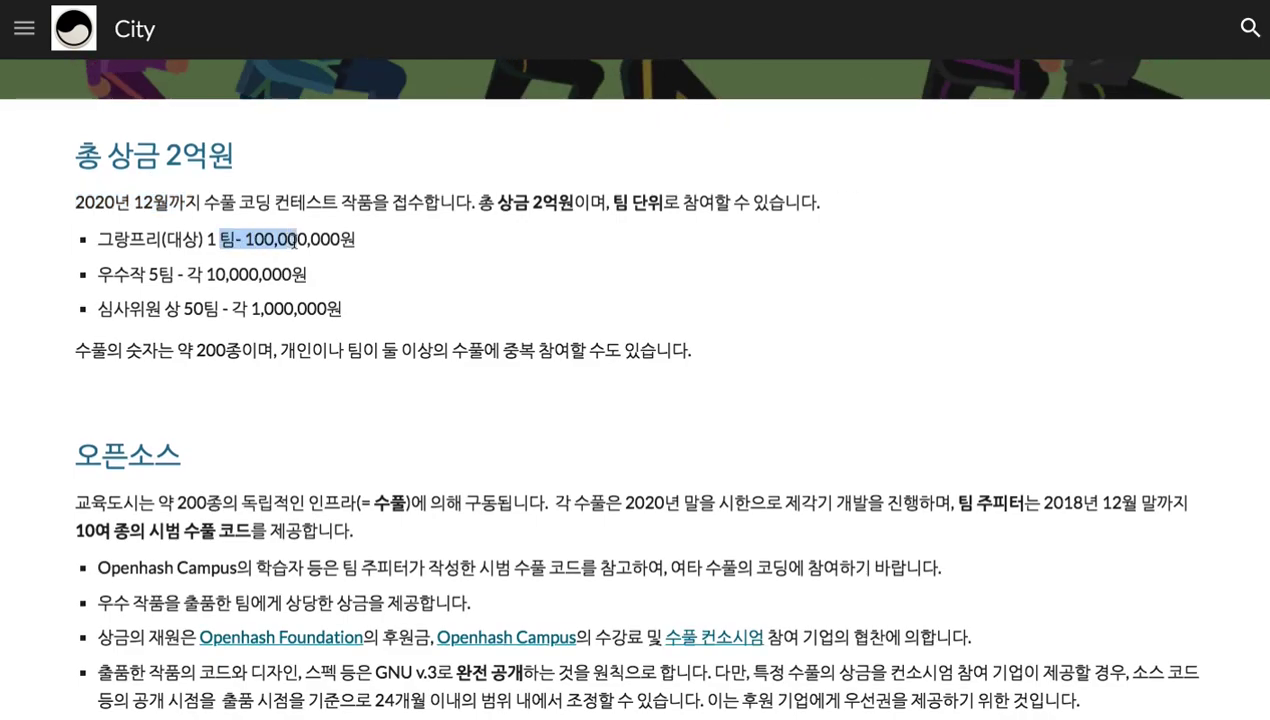
{"action": "left_click_drag", "start_coordinate": [190, 274], "coordinate": [298, 308]}
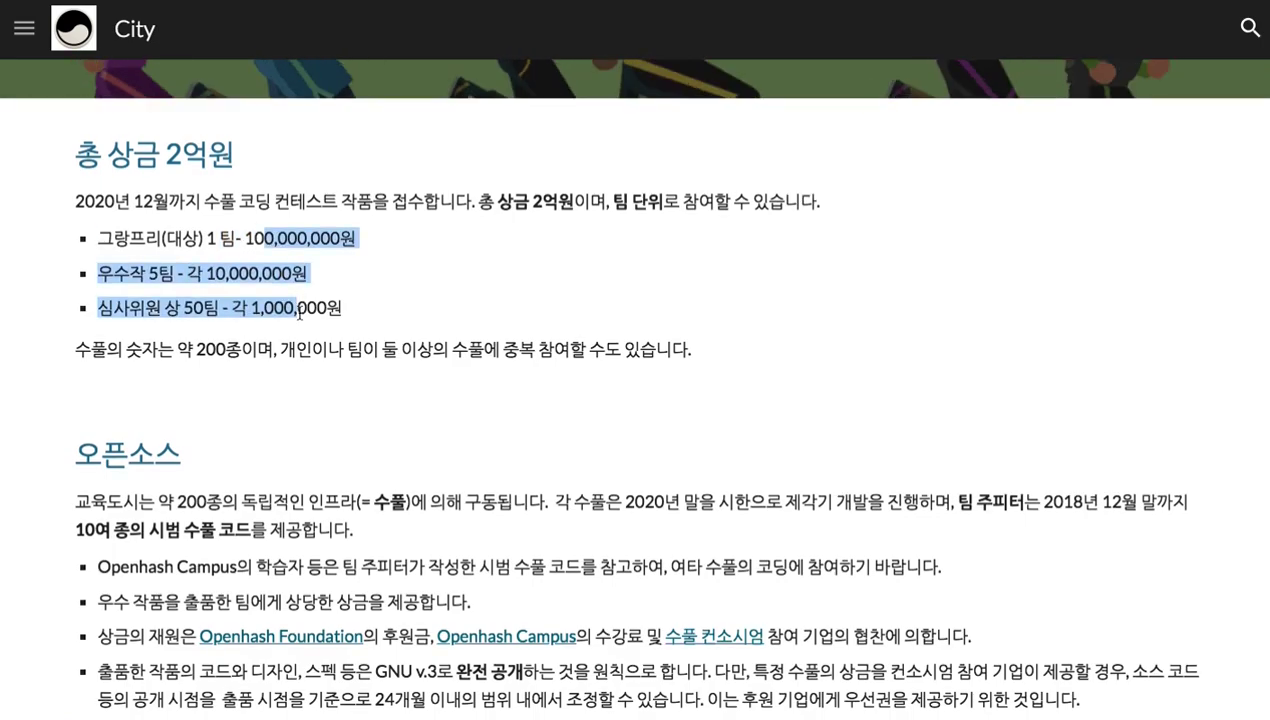
Step: Review the 오픈소스 section and highlight Openhash Foundation in the bullet on the prize funding source
{"action": "scroll", "coordinate": [298, 313], "scroll_direction": "down", "scroll_amount": 5}
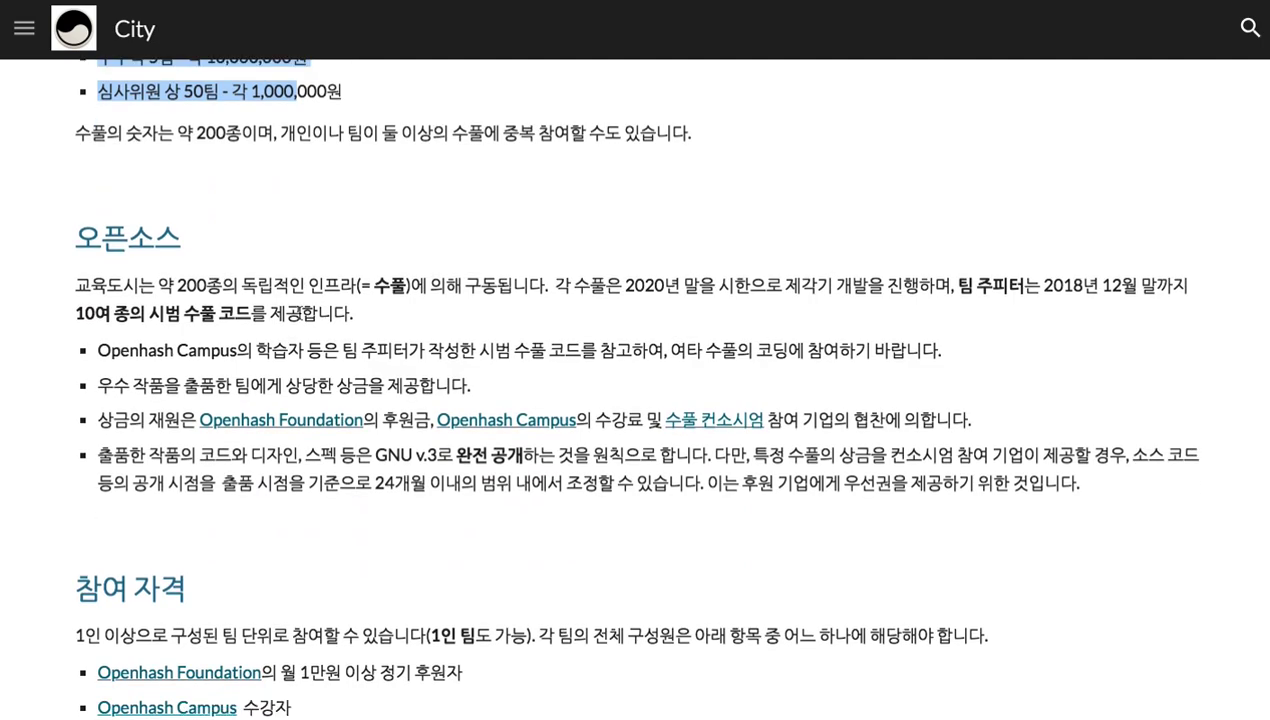
{"action": "scroll", "coordinate": [291, 319], "scroll_direction": "down", "scroll_amount": 1}
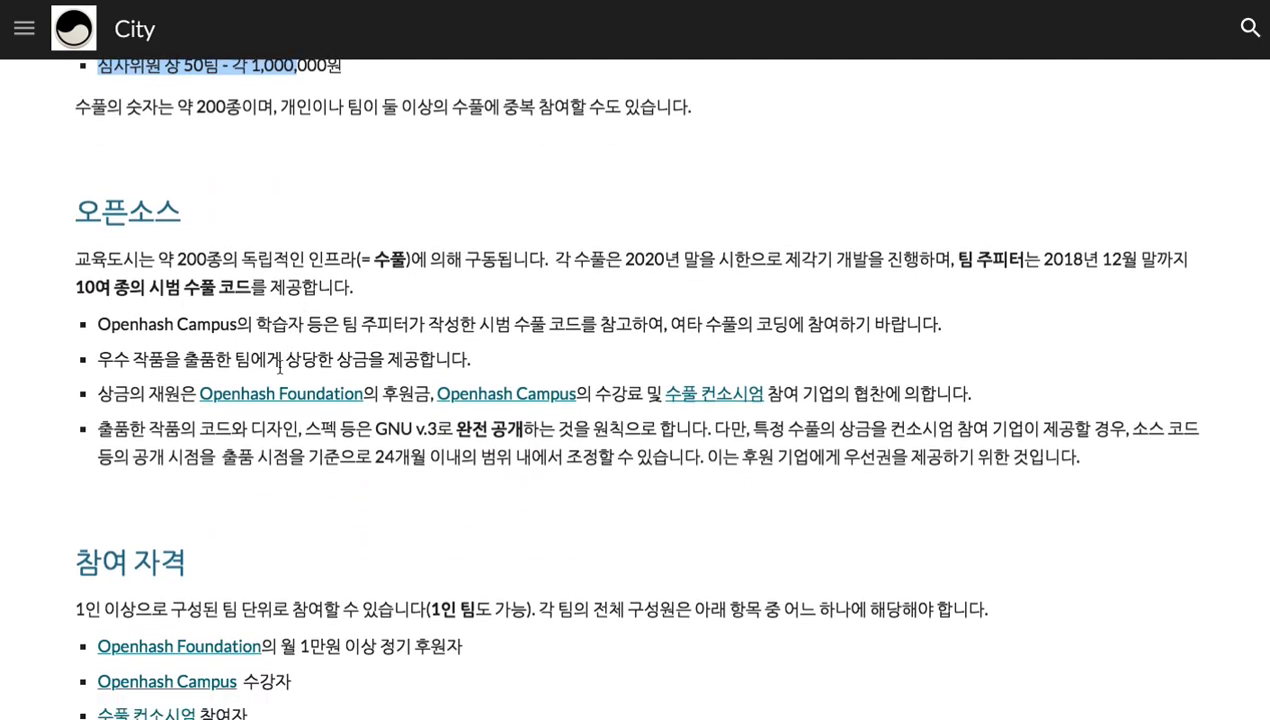
{"action": "left_click_drag", "start_coordinate": [198, 394], "coordinate": [367, 399]}
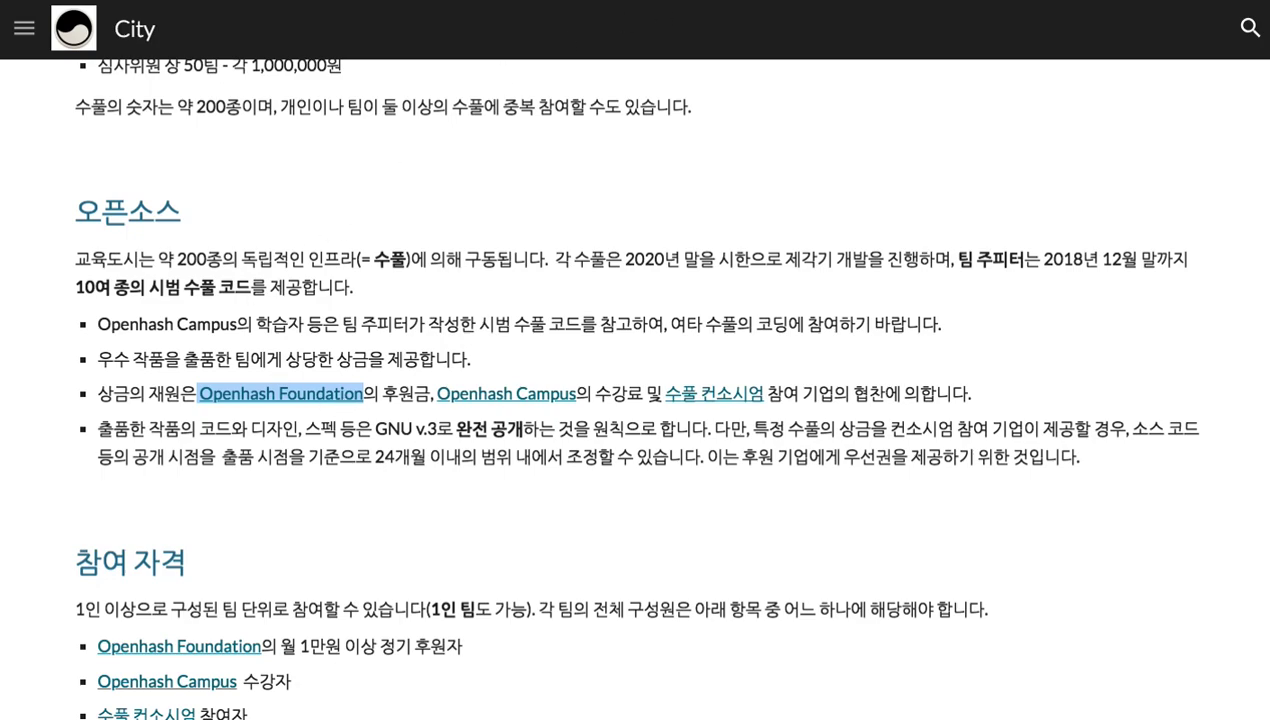
Step: Open the Openhash Foundation site from its link in the 오픈소스 section and look through its page past the Openhash Platform section
{"action": "left_click", "coordinate": [285, 397]}
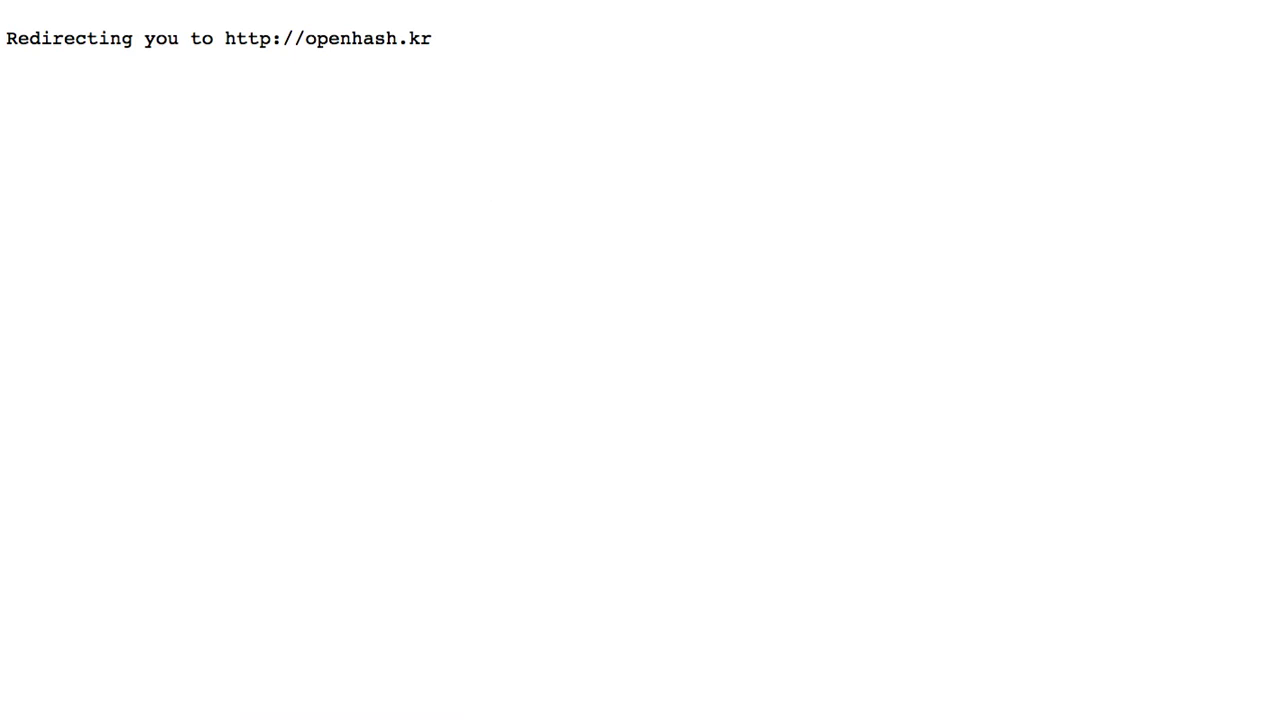
{"action": "key", "text": "super+w"}
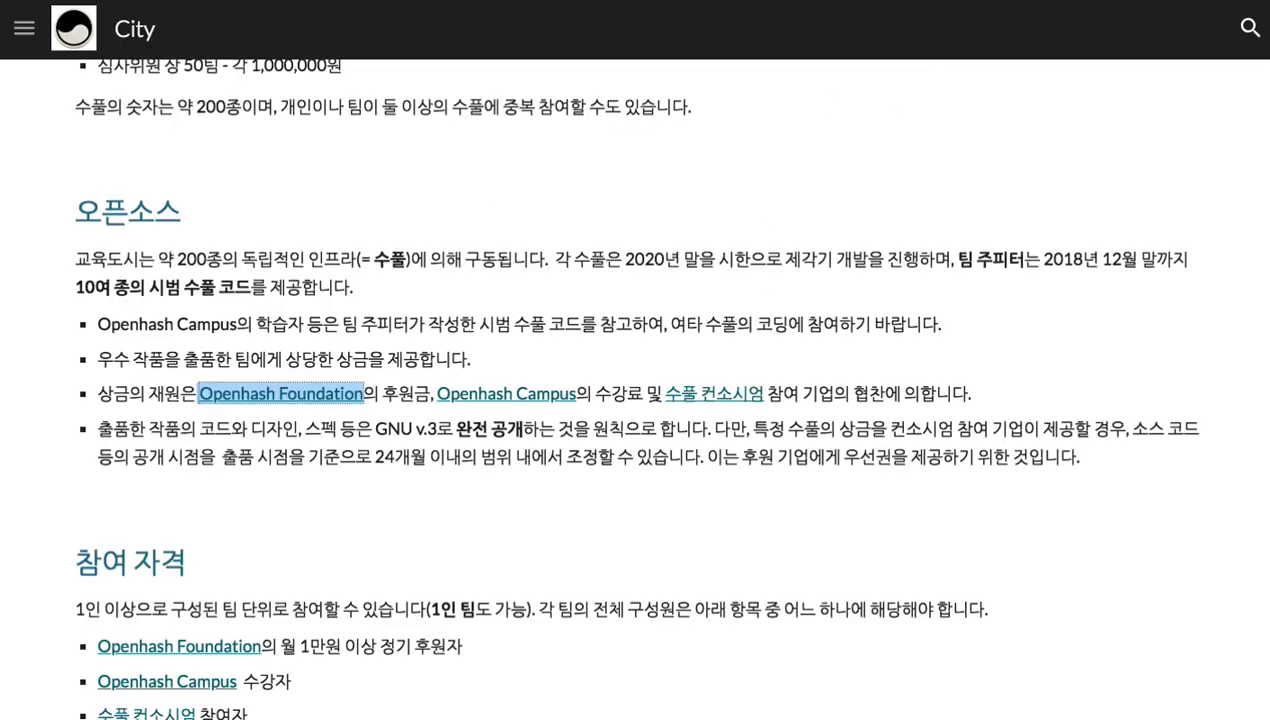
{"action": "key", "text": "Return"}
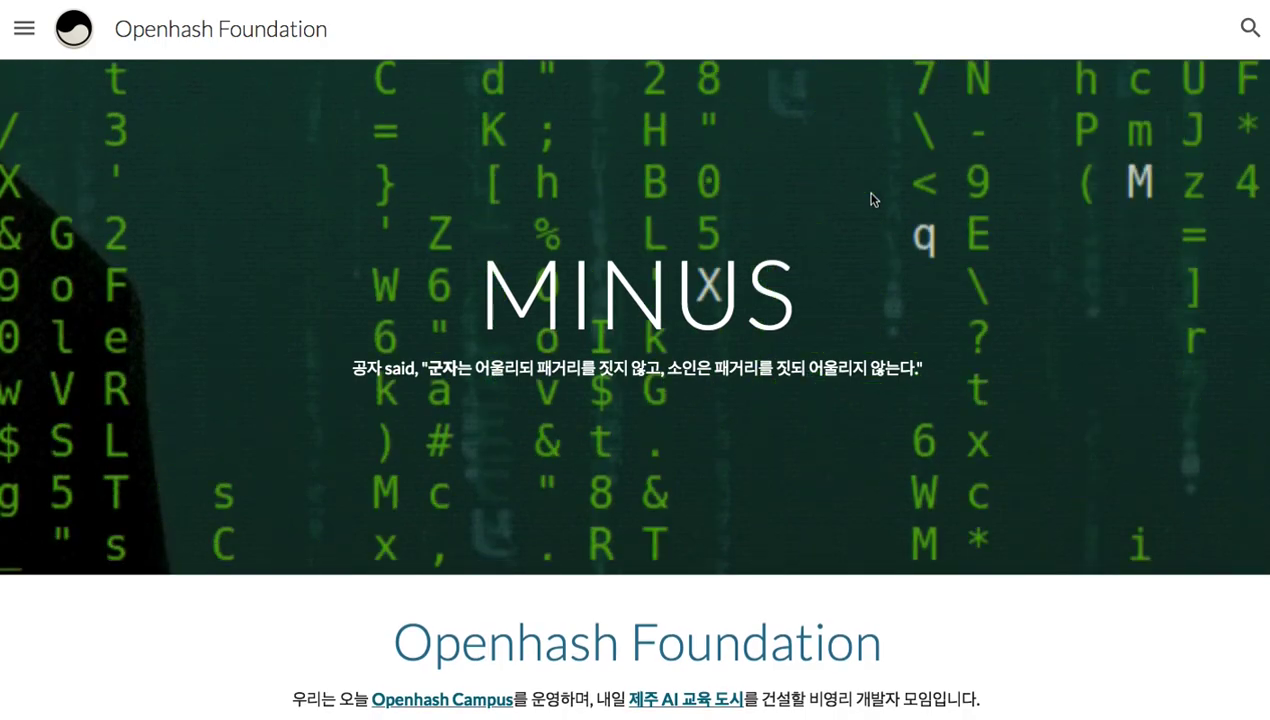
{"action": "scroll", "coordinate": [870, 200], "scroll_direction": "down", "scroll_amount": 5}
{"action": "scroll", "coordinate": [870, 200], "scroll_direction": "down", "scroll_amount": 10}
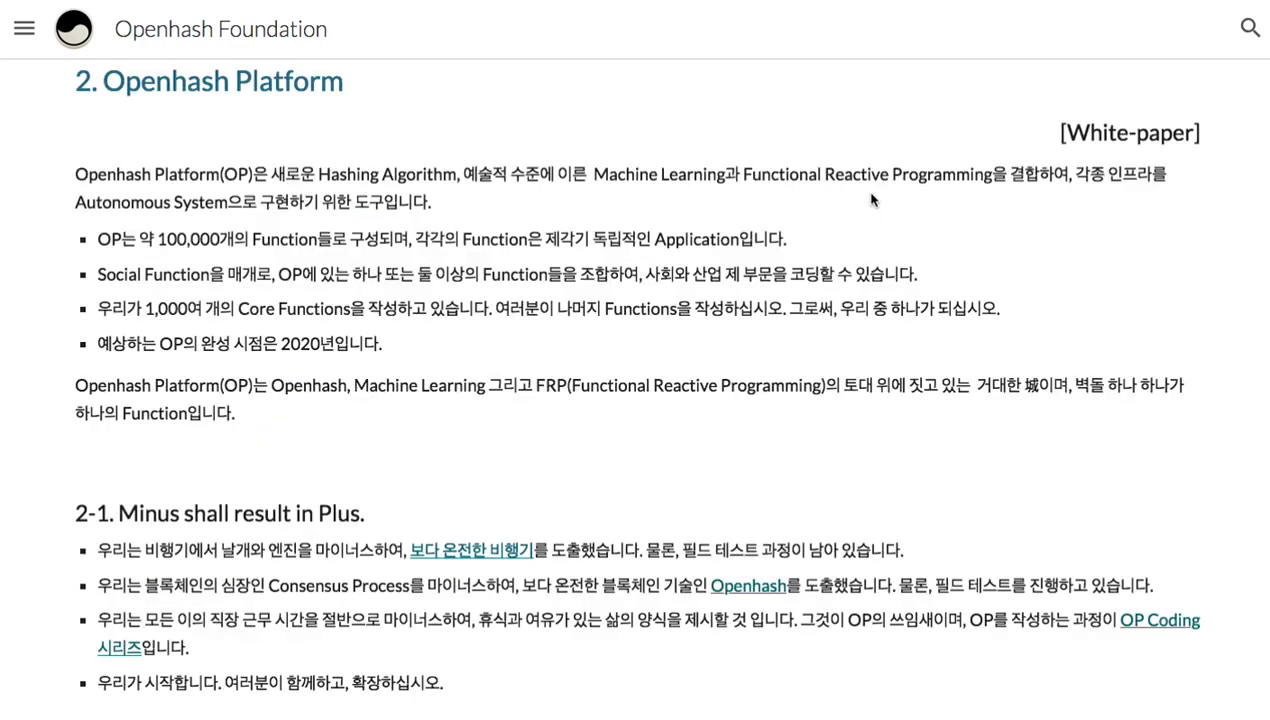
{"action": "scroll", "coordinate": [870, 200], "scroll_direction": "down", "scroll_amount": 15}
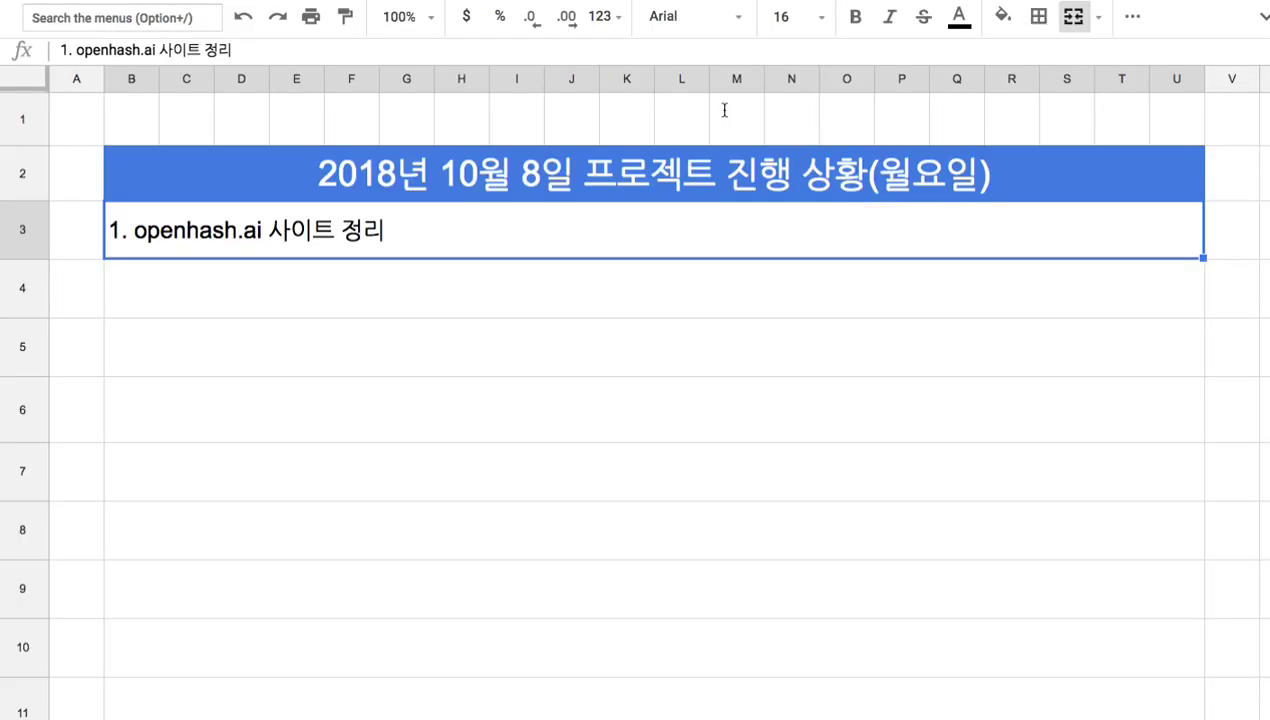
Step: Add the row 4 status item "2. 다음달 1일까지는 Openhash Campus를 오픈 => 후원자들을 중심으로 교육법인 설립 마무리"
{"action": "left_click", "coordinate": [603, 311]}
{"action": "type", "text": "2"}
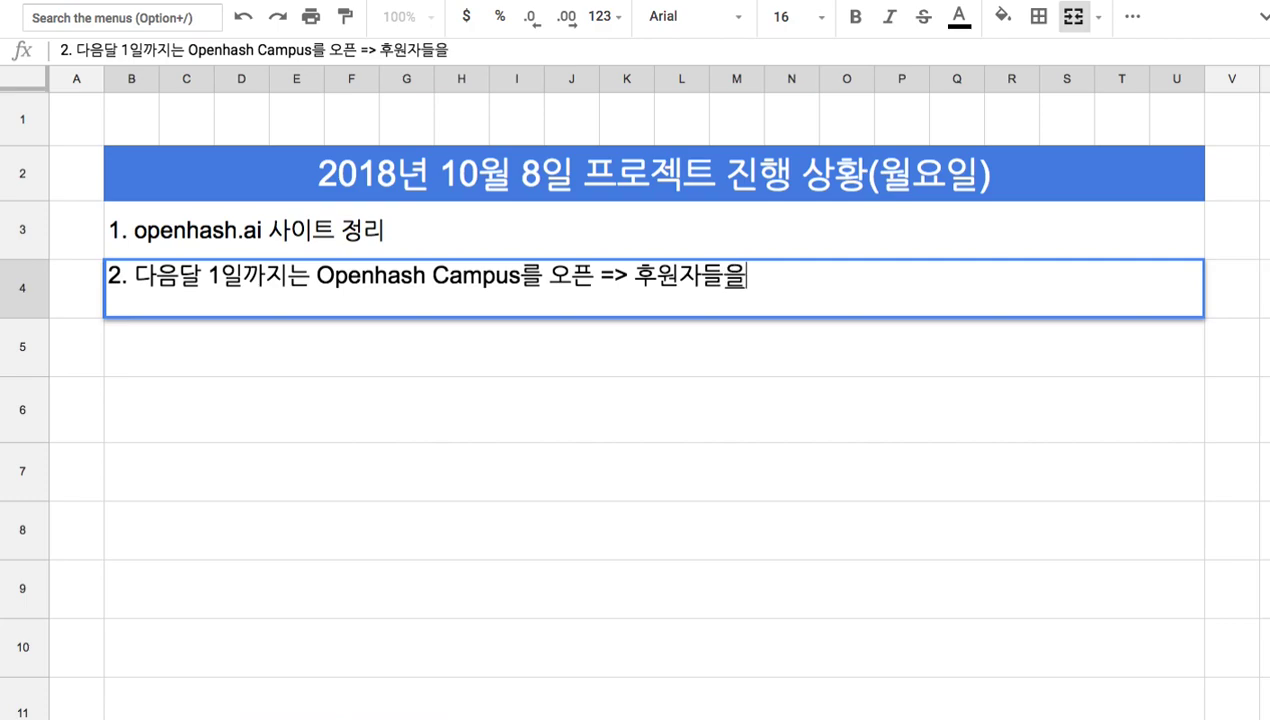
{"action": "type", "text": "로 교"}
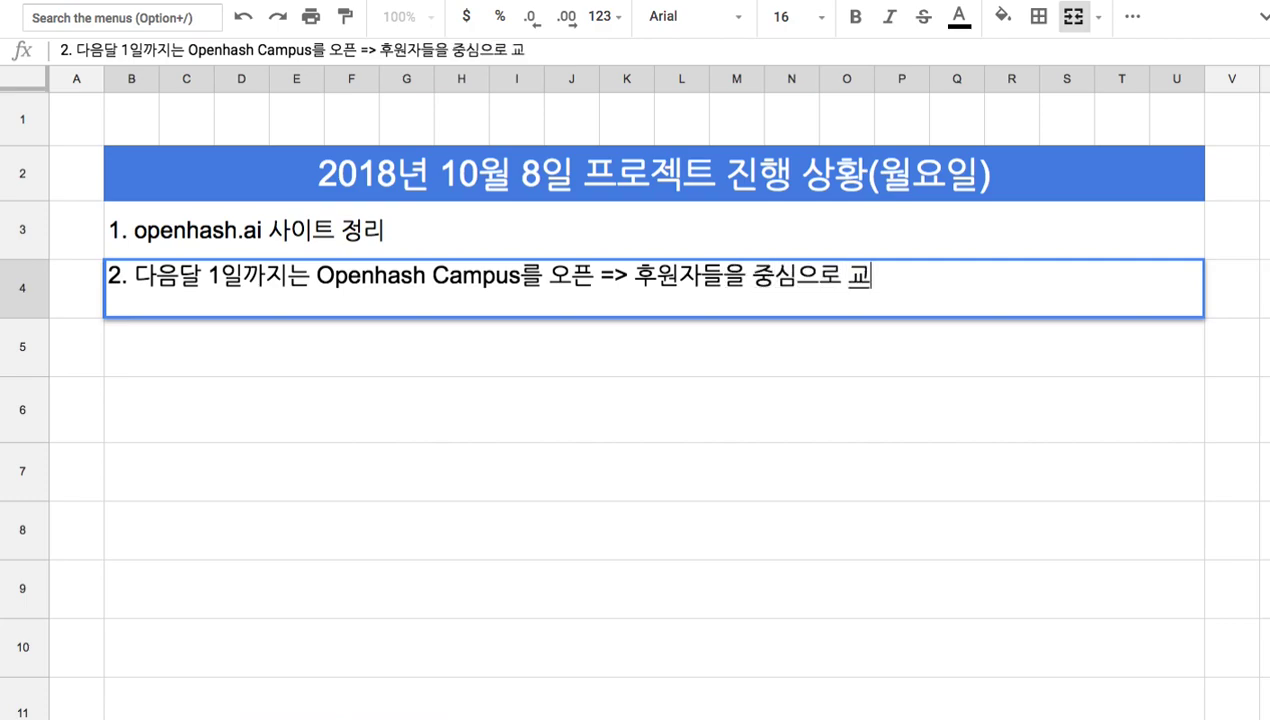
{"action": "type", "text": "육법인 설립 마무리"}
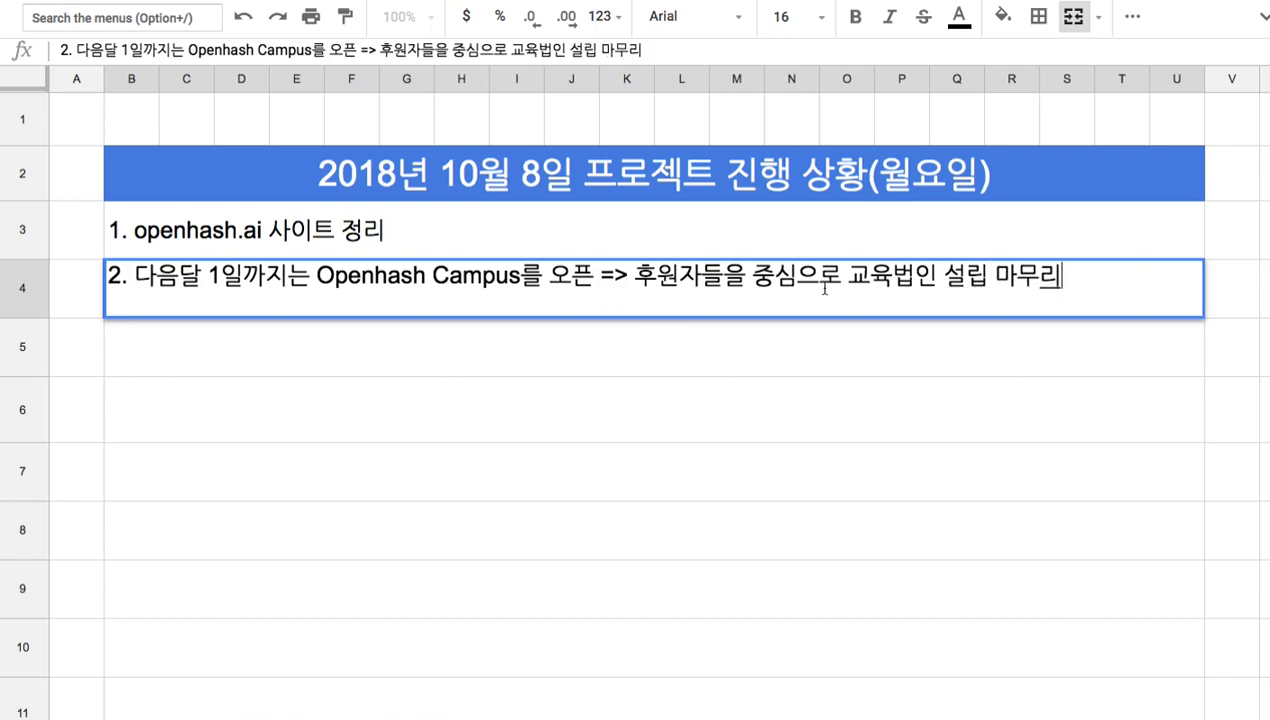
Step: Highlight the closing phrase 교육법인 설립 마무리 in status item 2
{"action": "left_click_drag", "start_coordinate": [845, 275], "coordinate": [1013, 283]}
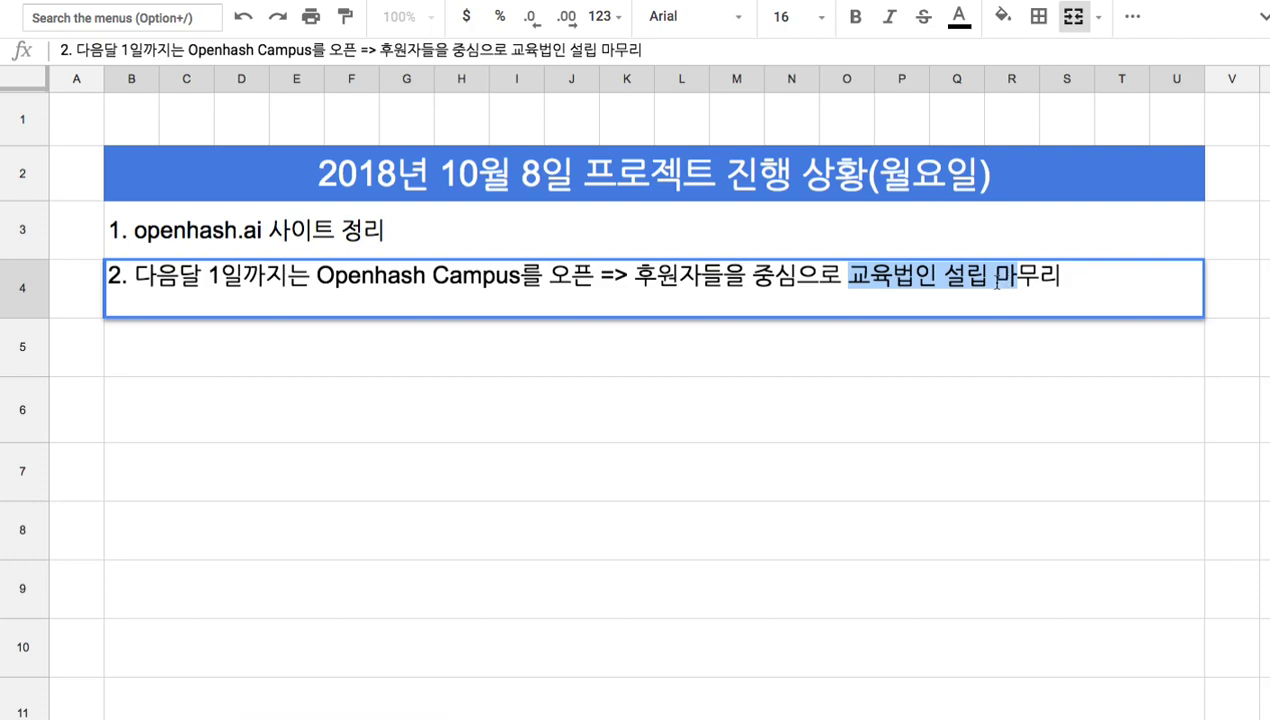
{"action": "left_click_drag", "start_coordinate": [819, 280], "coordinate": [933, 280]}
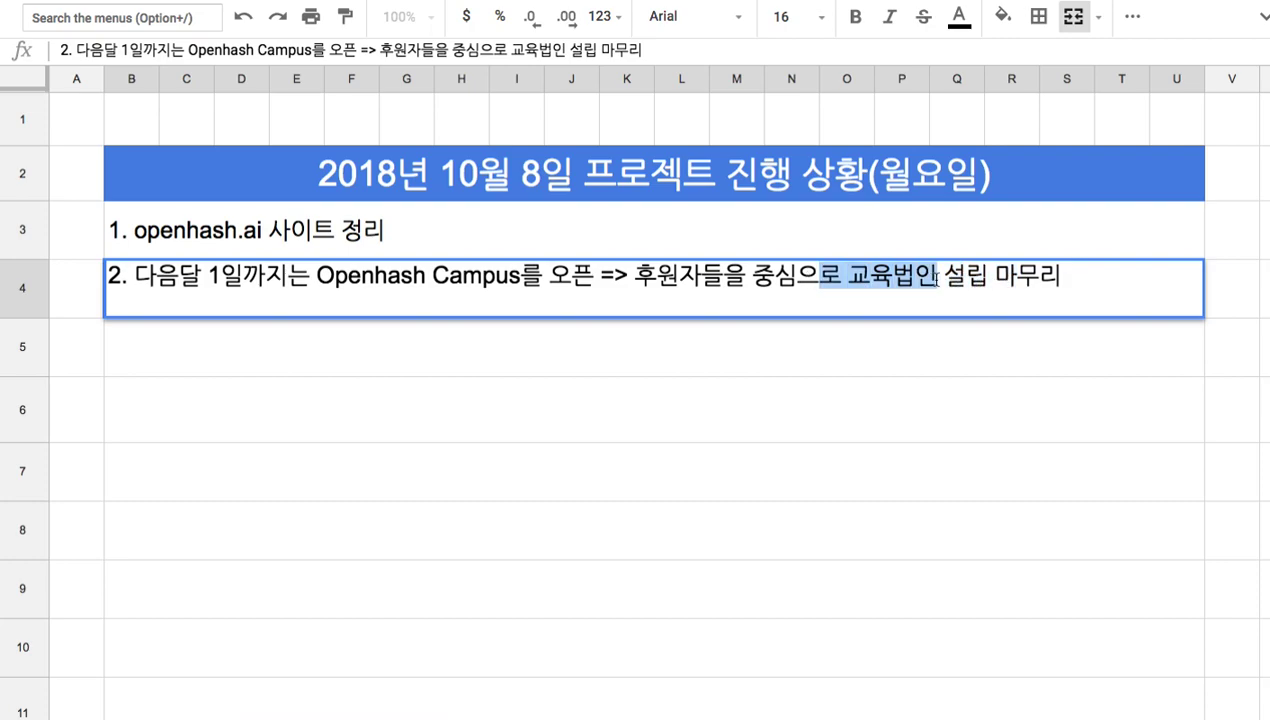
{"action": "left_click", "coordinate": [926, 289]}
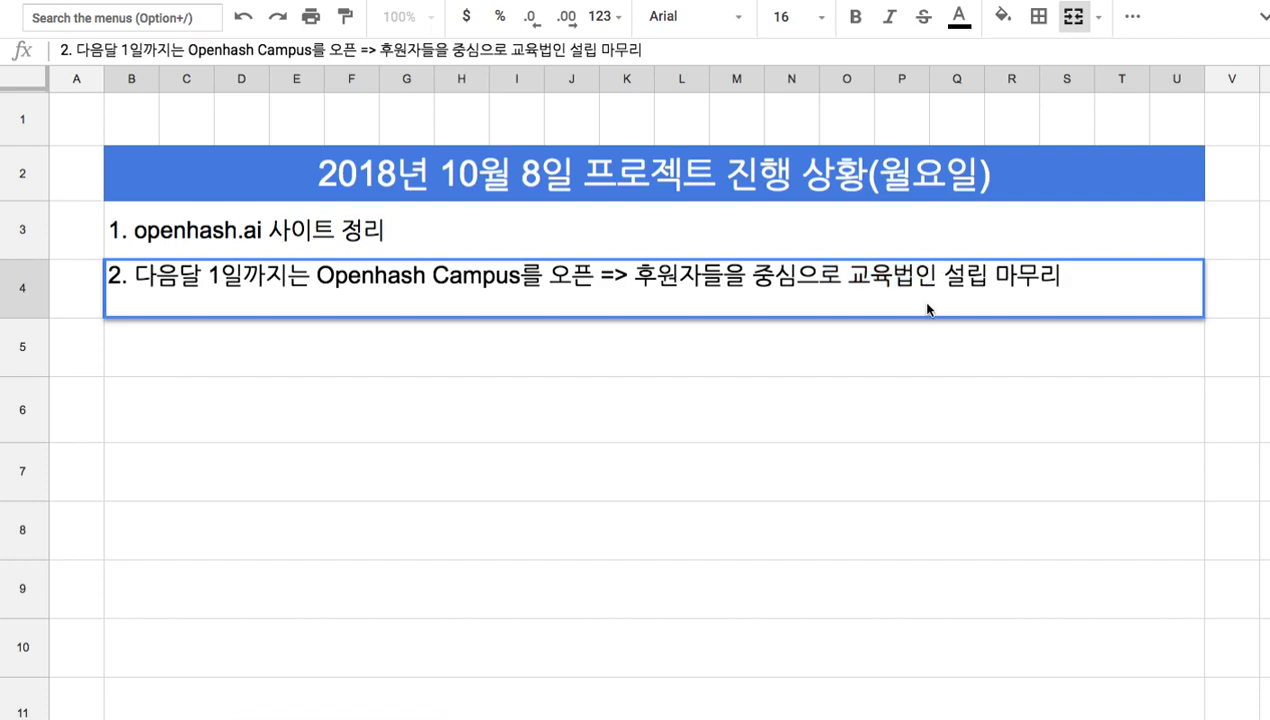
{"action": "left_click_drag", "start_coordinate": [849, 281], "coordinate": [964, 282]}
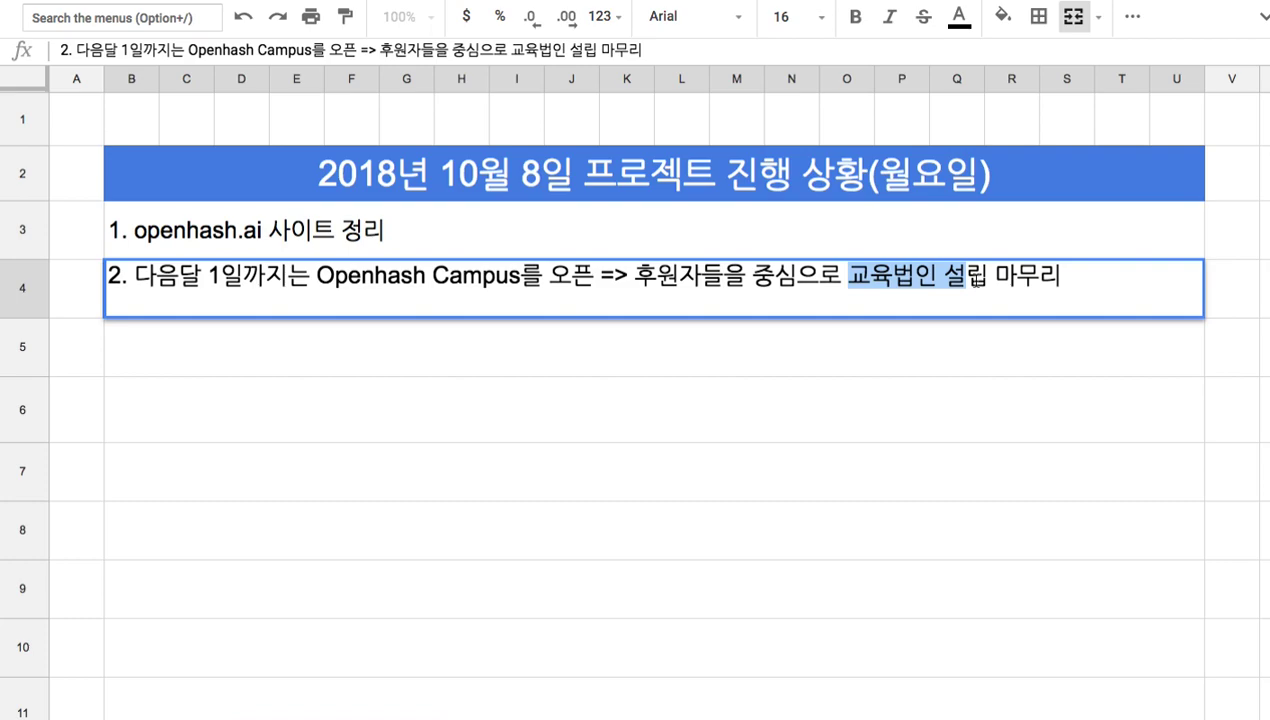
{"action": "left_click_drag", "start_coordinate": [975, 281], "coordinate": [1058, 278]}
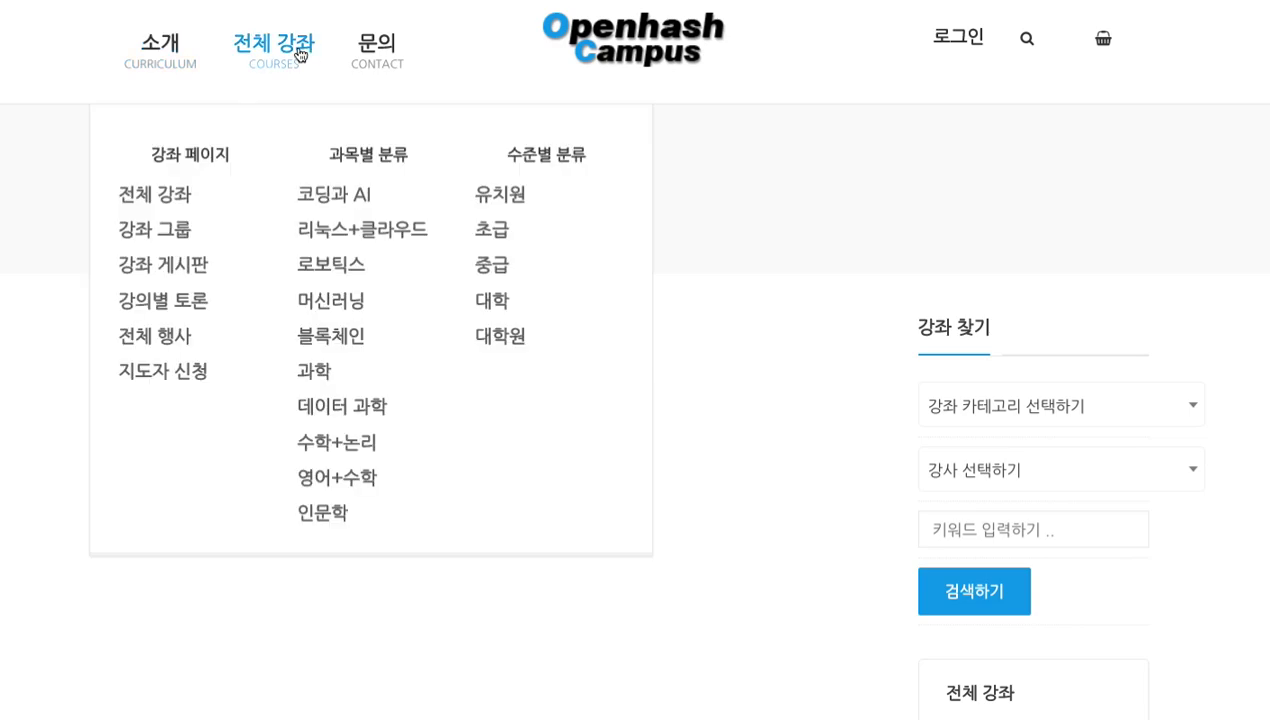
Step: Show the 전체 강좌 categories on the Openhash Campus site, and highlight Openhash Campus and 교육법인 설립 in the spreadsheet's item 2
{"action": "mouse_move", "coordinate": [293, 67]}
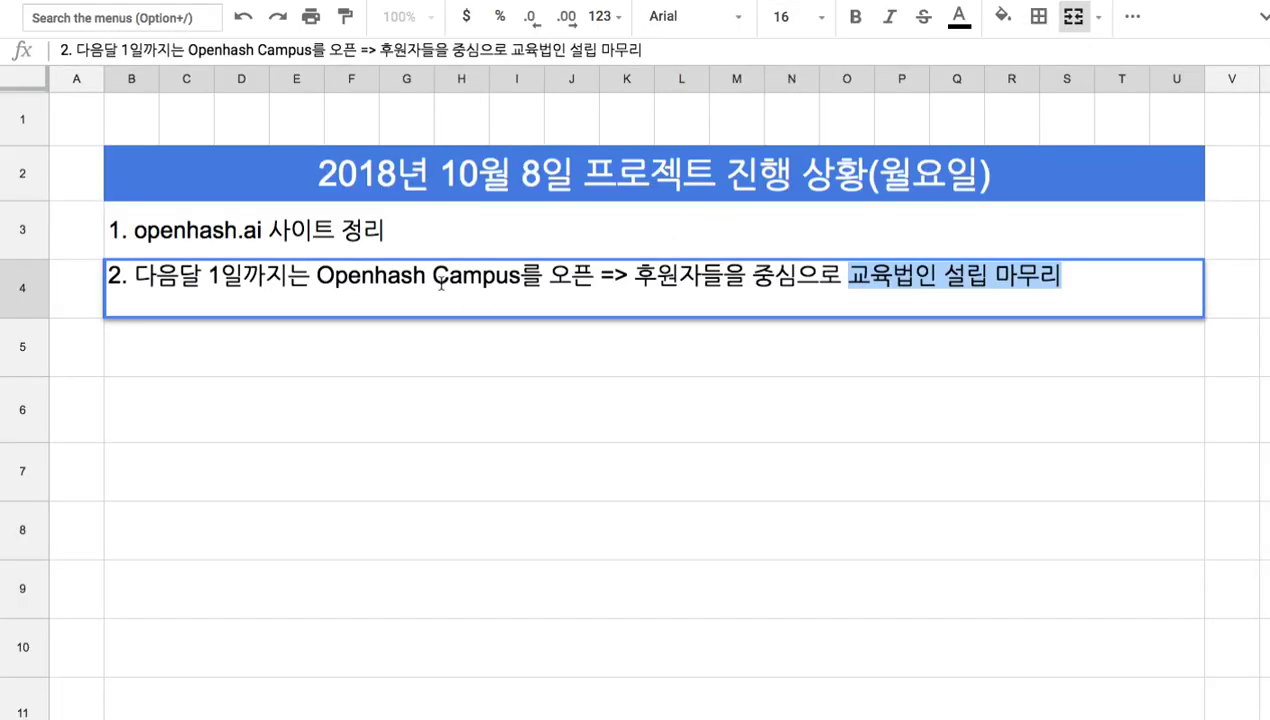
{"action": "left_click_drag", "start_coordinate": [318, 281], "coordinate": [541, 283]}
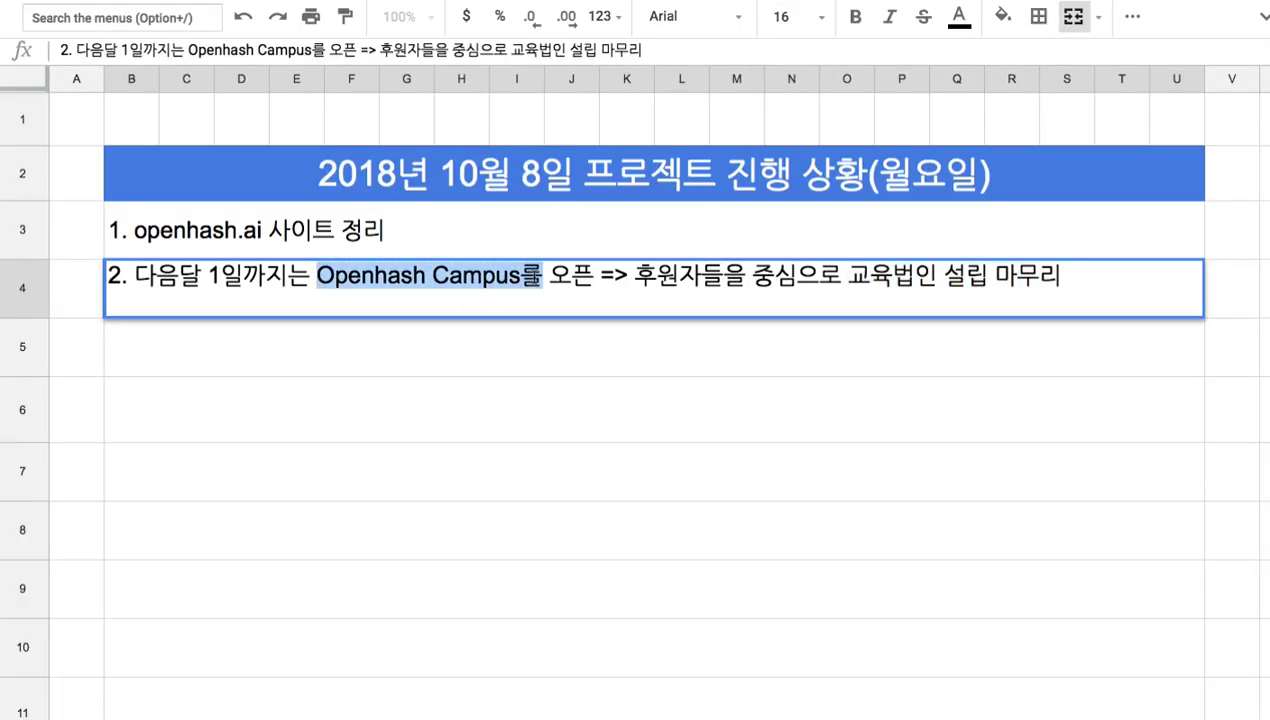
{"action": "left_click_drag", "start_coordinate": [817, 272], "coordinate": [1041, 279]}
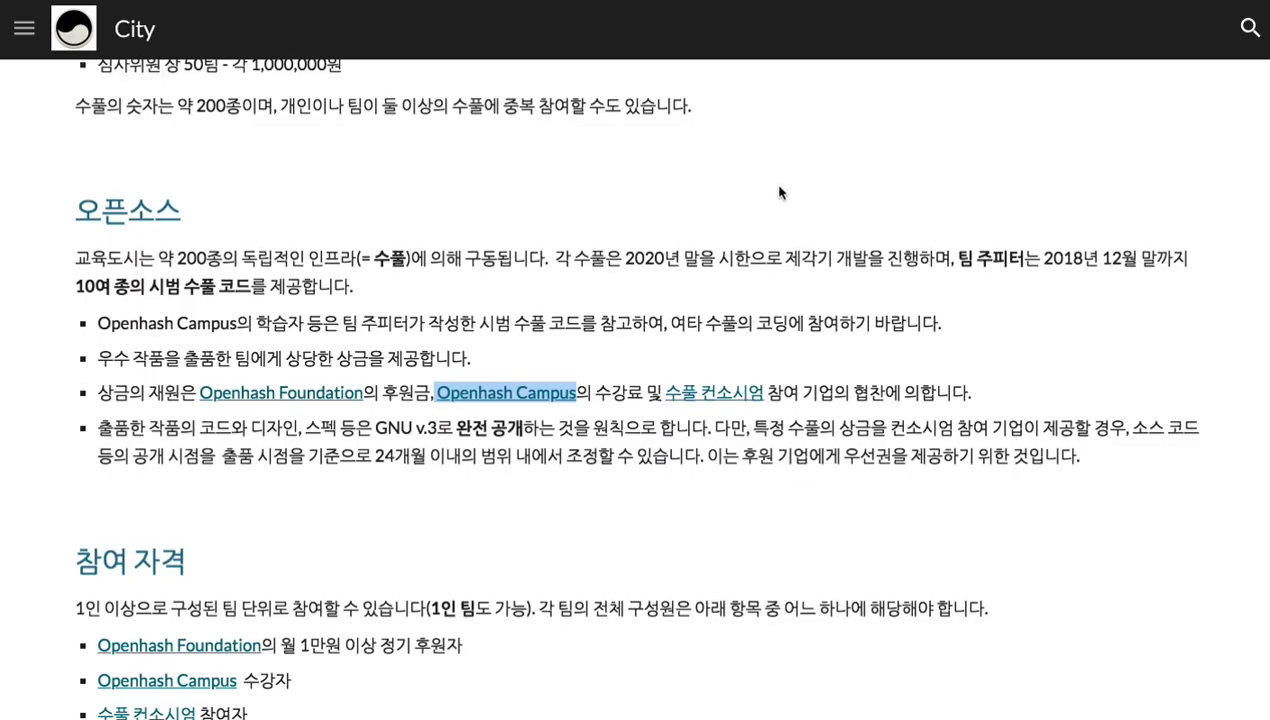
Step: Look through the contest page from 오픈소스 to the openhash.ai 도메인 : 코딩 실습 chart's MONETARY, MARKET, TRAFFIC and INNOVATION groups
{"action": "scroll", "coordinate": [779, 188], "scroll_direction": "down", "scroll_amount": 8}
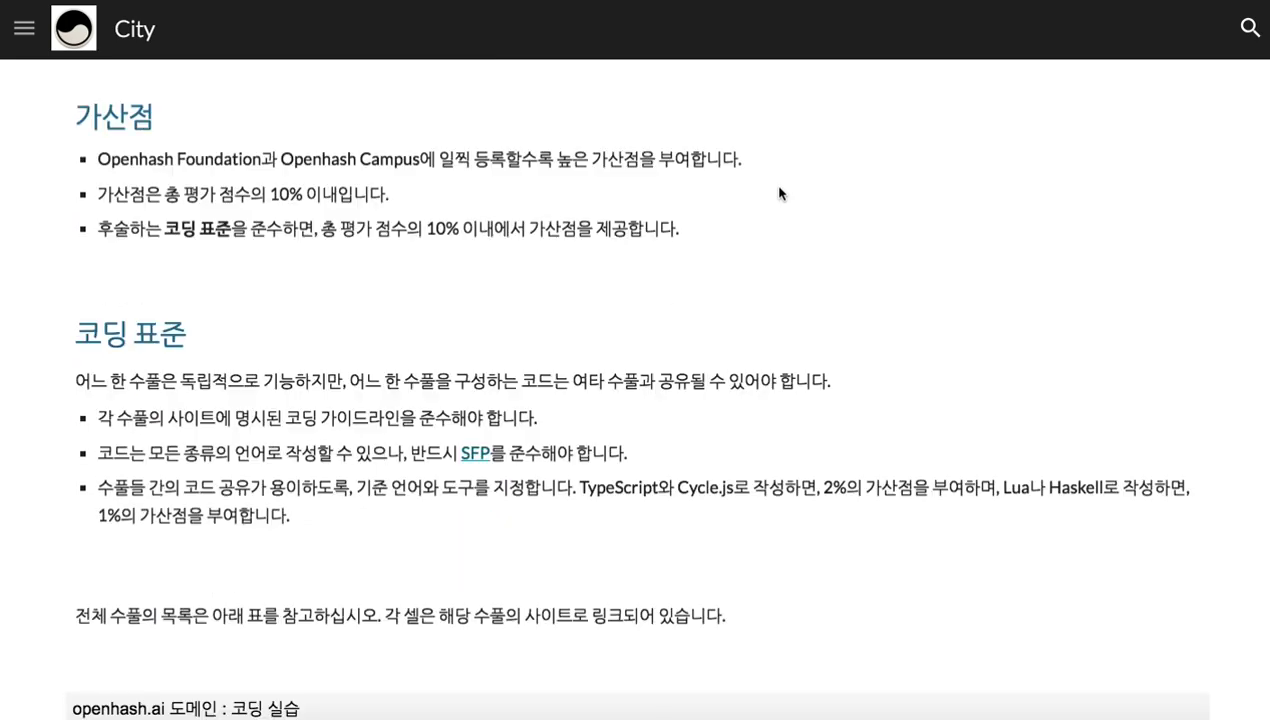
{"action": "scroll", "coordinate": [779, 193], "scroll_direction": "down", "scroll_amount": 4}
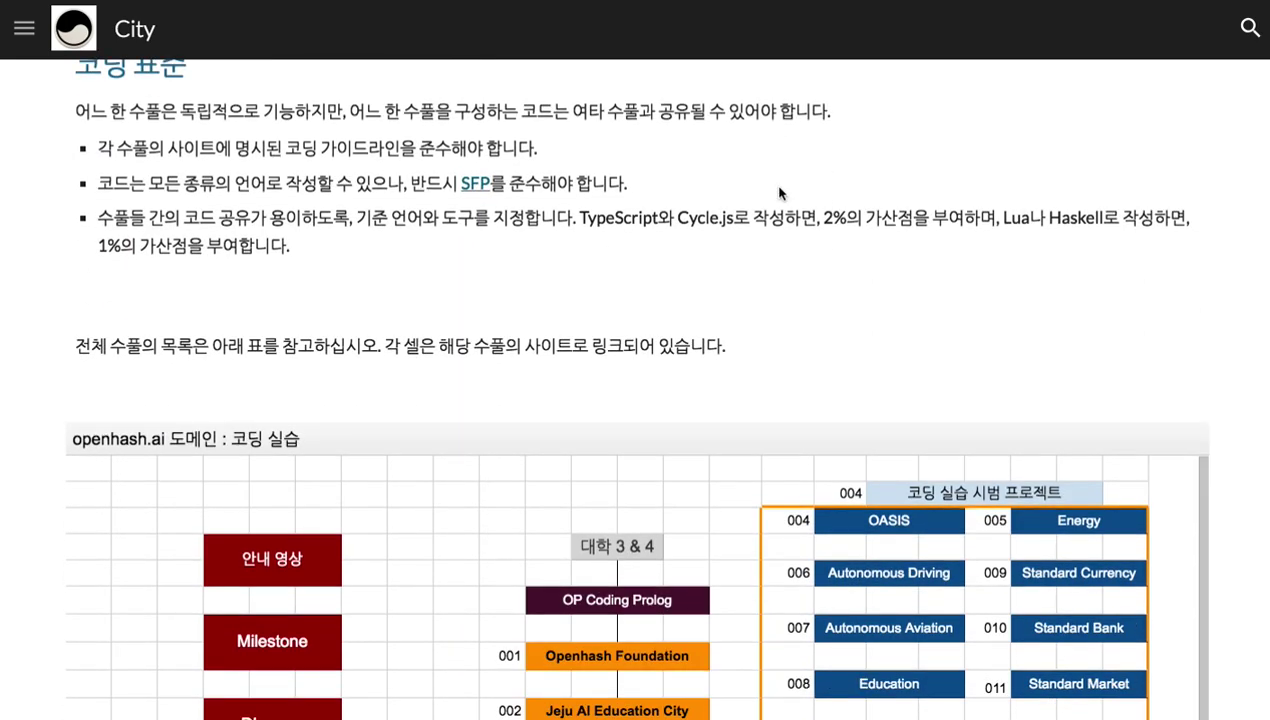
{"action": "scroll", "coordinate": [779, 193], "scroll_direction": "down", "scroll_amount": 3}
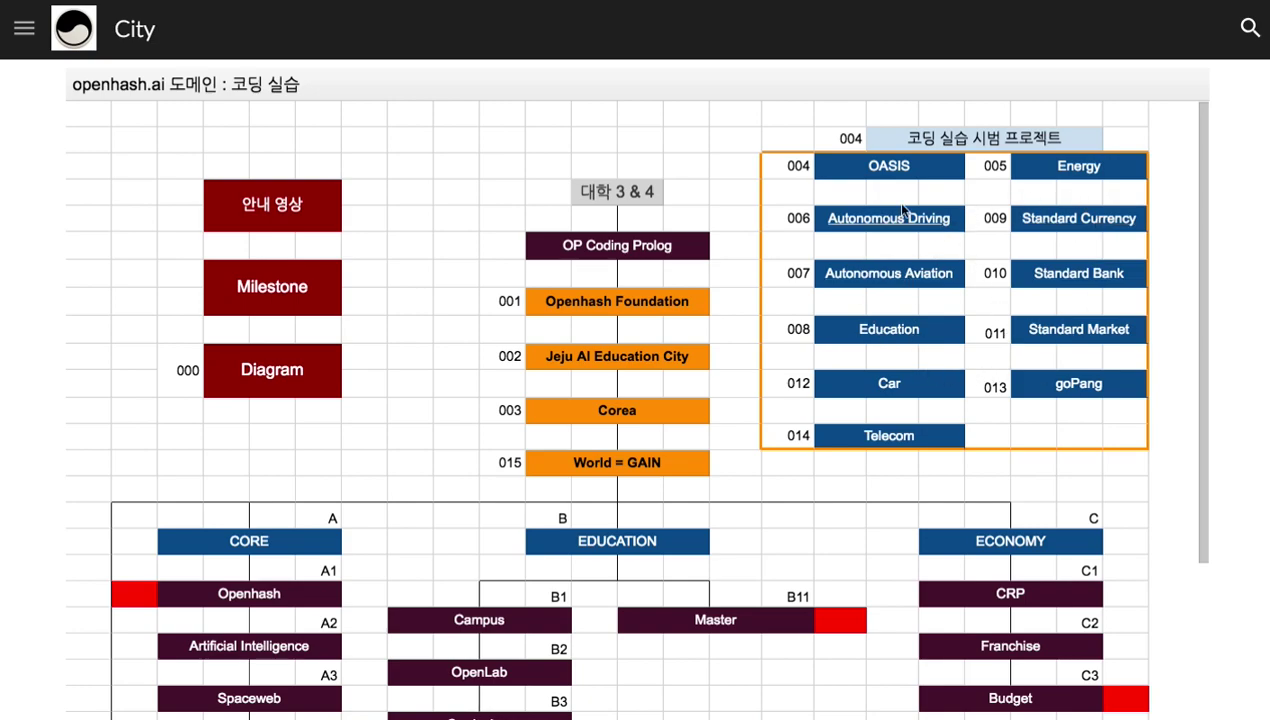
{"action": "scroll", "coordinate": [975, 247], "scroll_direction": "down", "scroll_amount": 7}
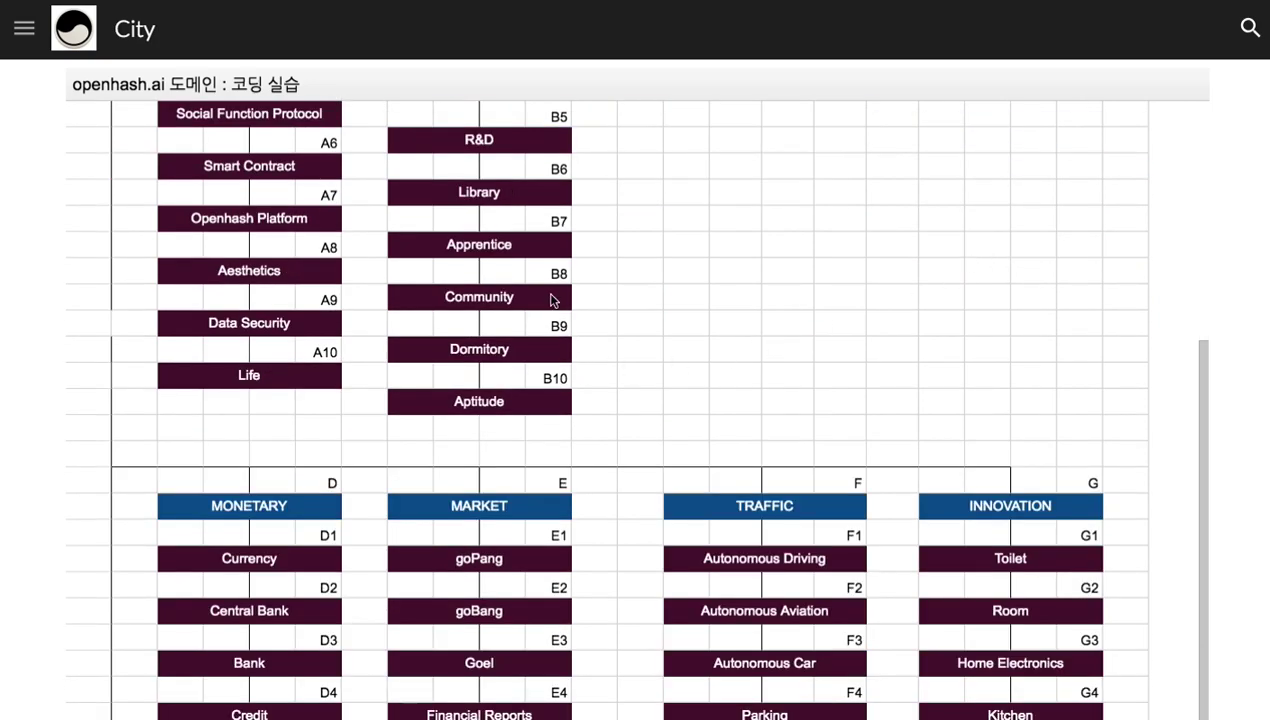
{"action": "scroll", "coordinate": [709, 488], "scroll_direction": "down", "scroll_amount": 2}
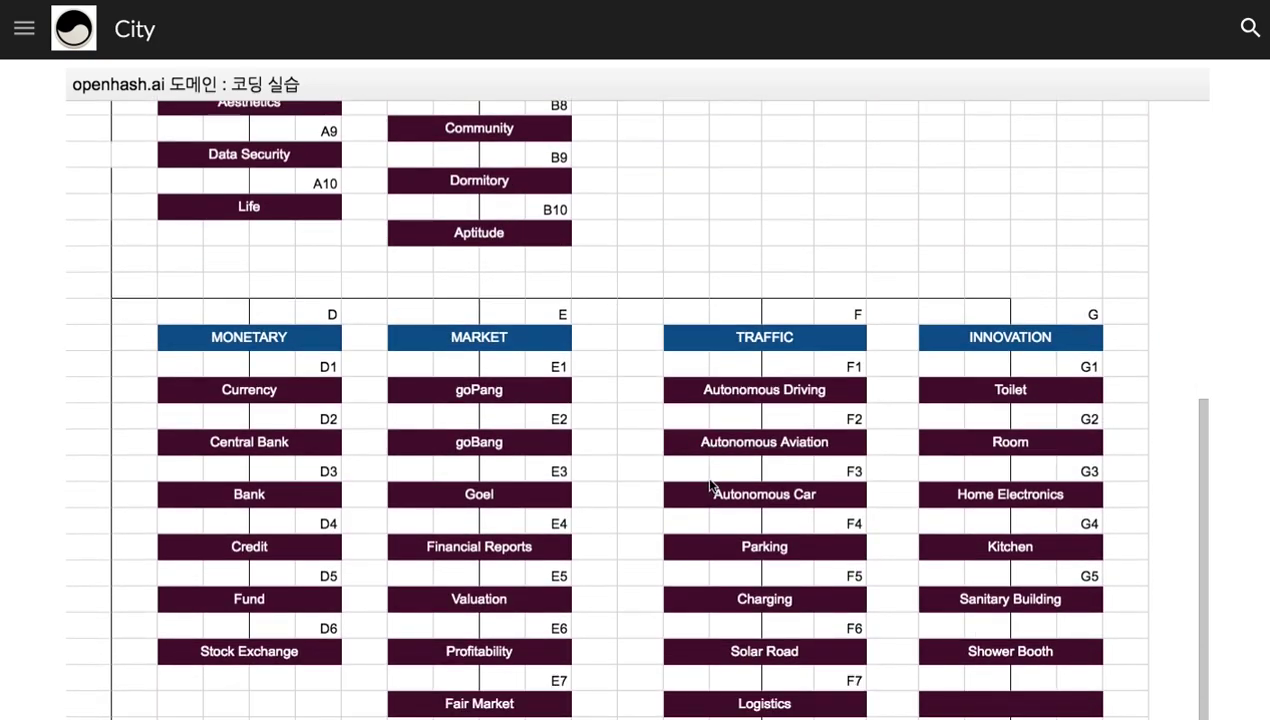
{"action": "scroll", "coordinate": [710, 486], "scroll_direction": "down", "scroll_amount": 1}
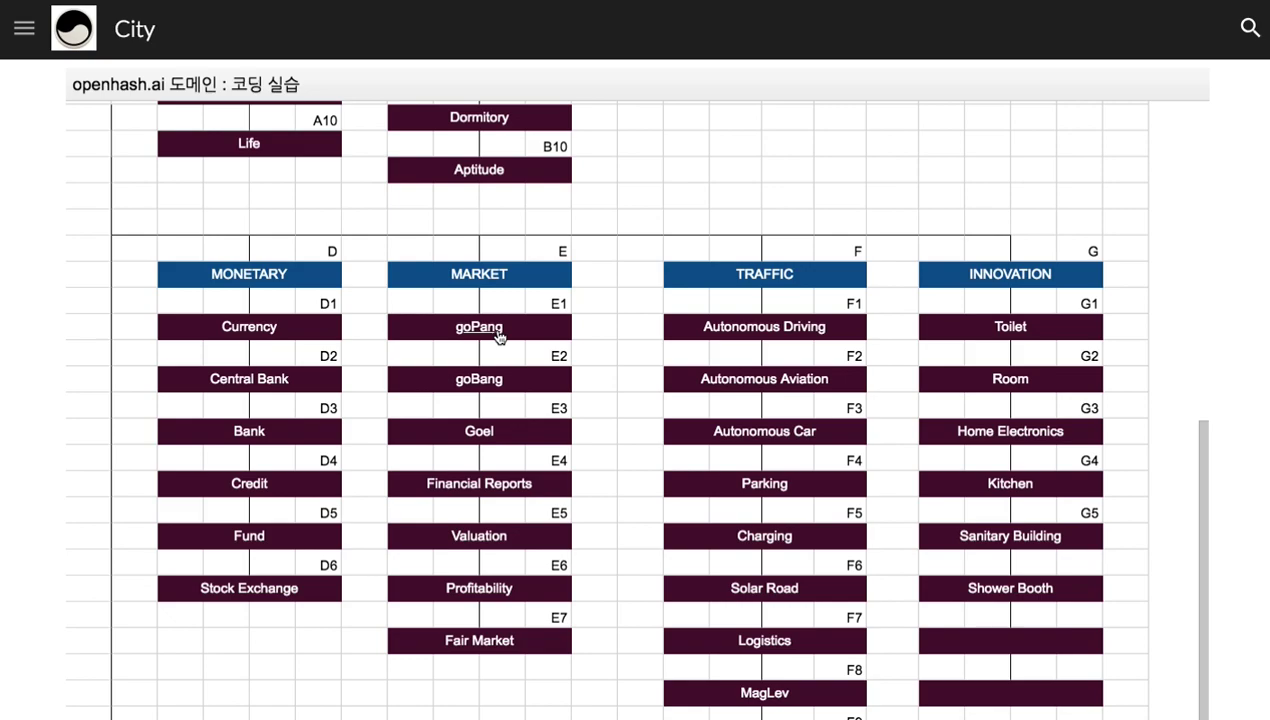
Step: Go back up the 코딩 실습 chart to examine the 코딩 실습 시범 프로젝트 box
{"action": "scroll", "coordinate": [498, 336], "scroll_direction": "up", "scroll_amount": 3}
{"action": "scroll", "coordinate": [498, 336], "scroll_direction": "up", "scroll_amount": 4}
{"action": "scroll", "coordinate": [498, 336], "scroll_direction": "up", "scroll_amount": 2}
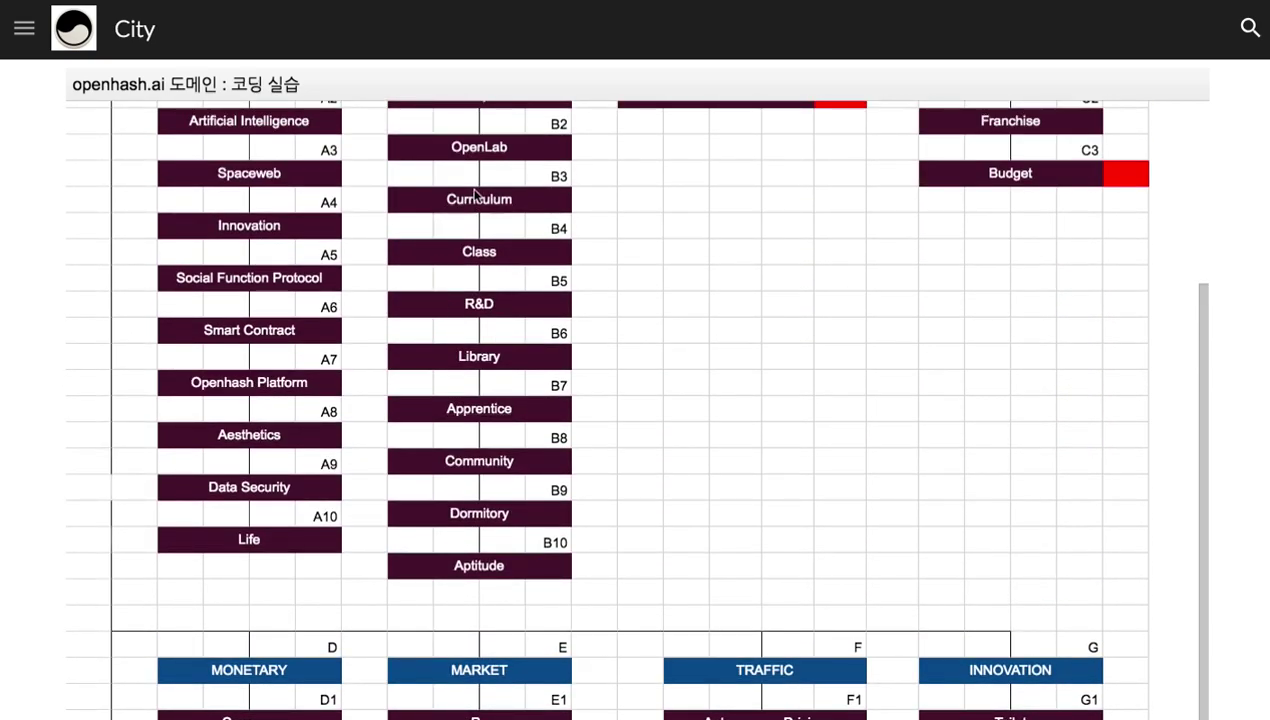
{"action": "scroll", "coordinate": [418, 268], "scroll_direction": "up", "scroll_amount": 12}
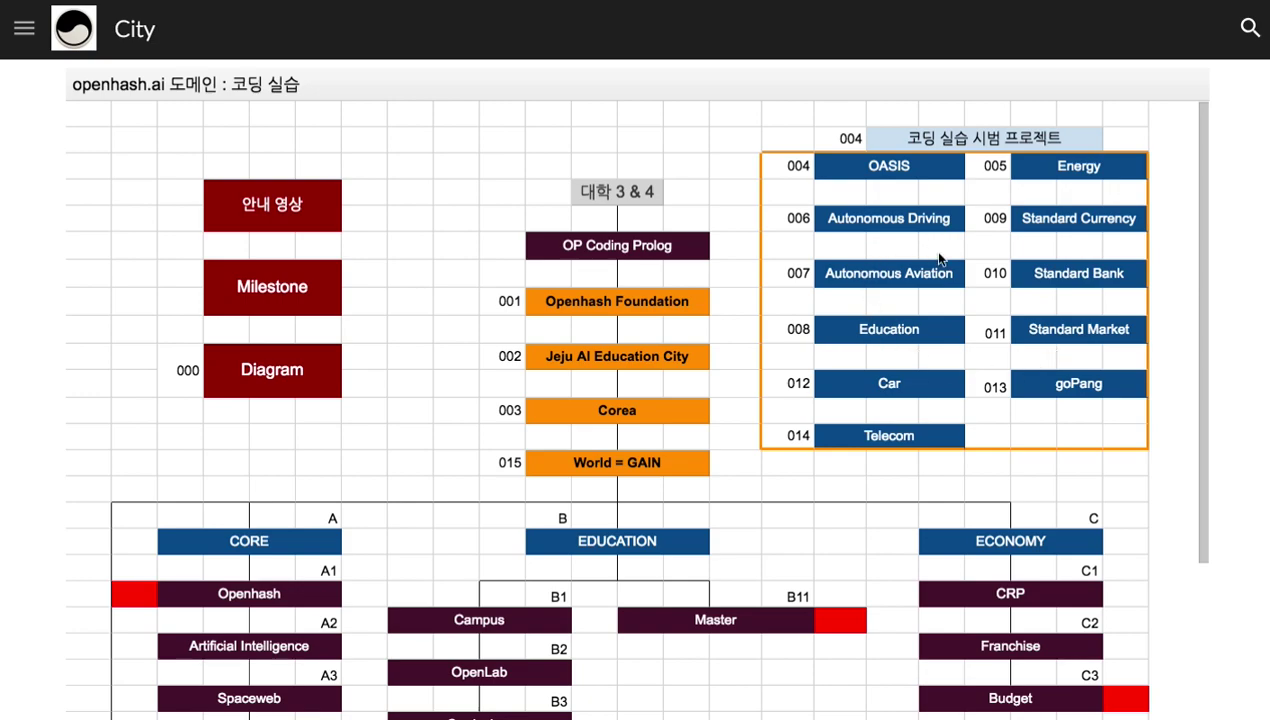
Step: Review the 코딩 표준 section, highlighting TypeScript와 Cycle.js로, SFP를 and the word 표준 in its heading
{"action": "scroll", "coordinate": [940, 265], "scroll_direction": "up", "scroll_amount": 4}
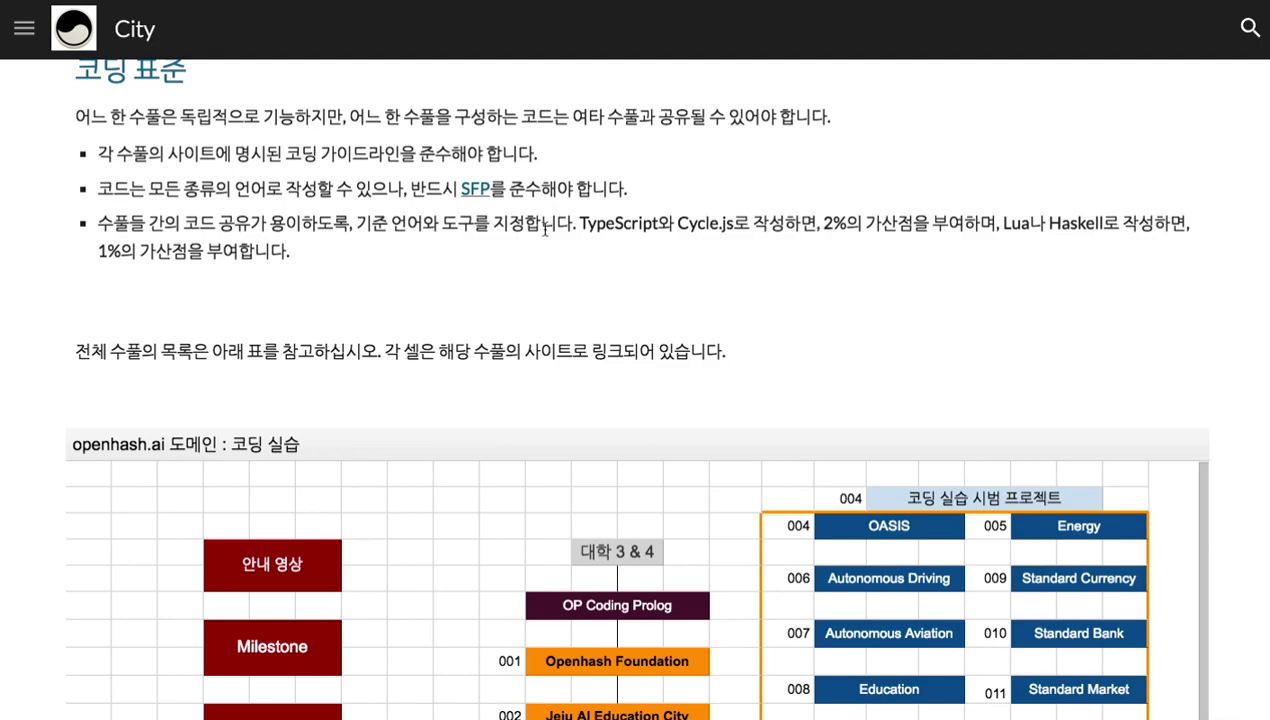
{"action": "left_click_drag", "start_coordinate": [578, 222], "coordinate": [748, 230]}
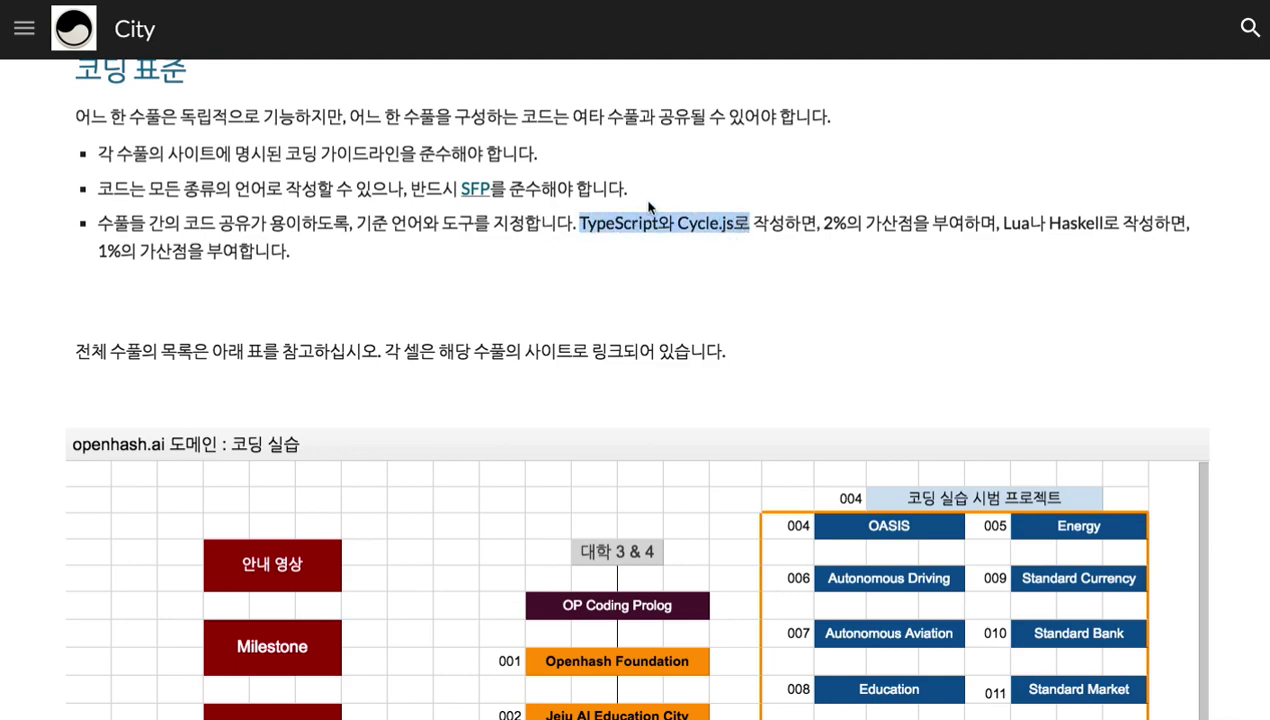
{"action": "left_click_drag", "start_coordinate": [456, 190], "coordinate": [502, 189]}
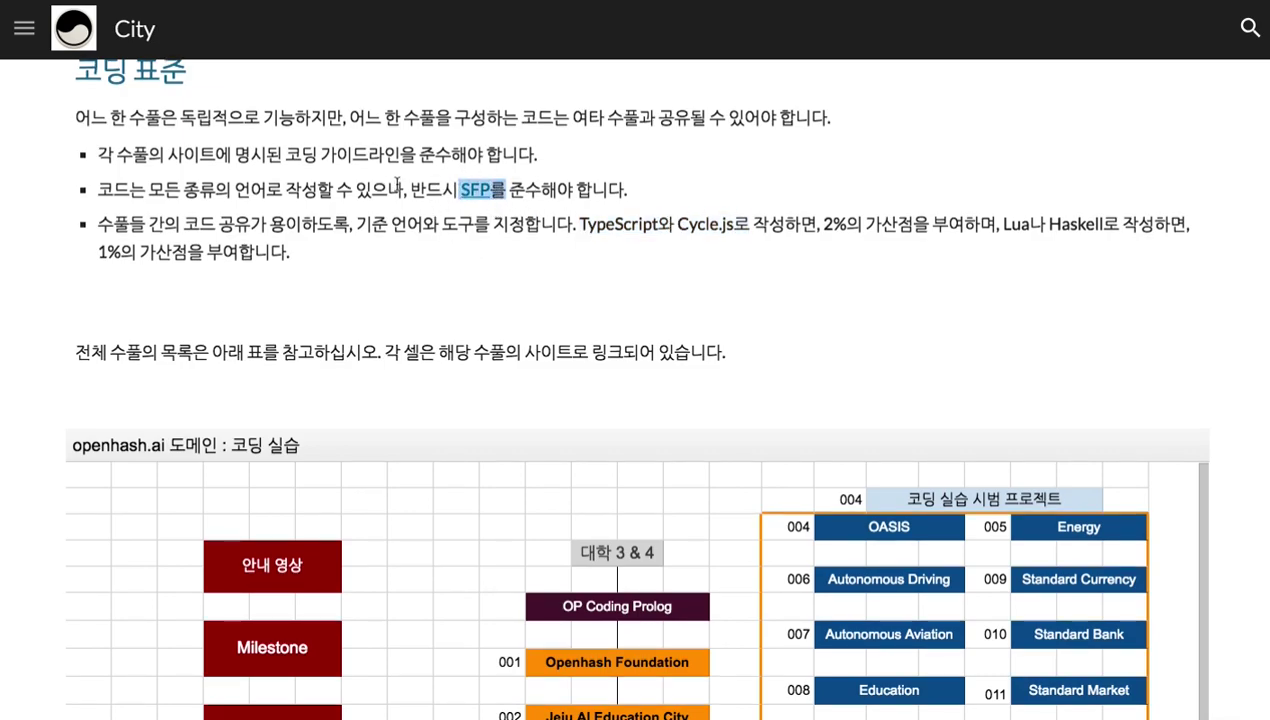
{"action": "scroll", "coordinate": [157, 87], "scroll_direction": "up", "scroll_amount": 1}
{"action": "left_click_drag", "start_coordinate": [128, 100], "coordinate": [189, 108]}
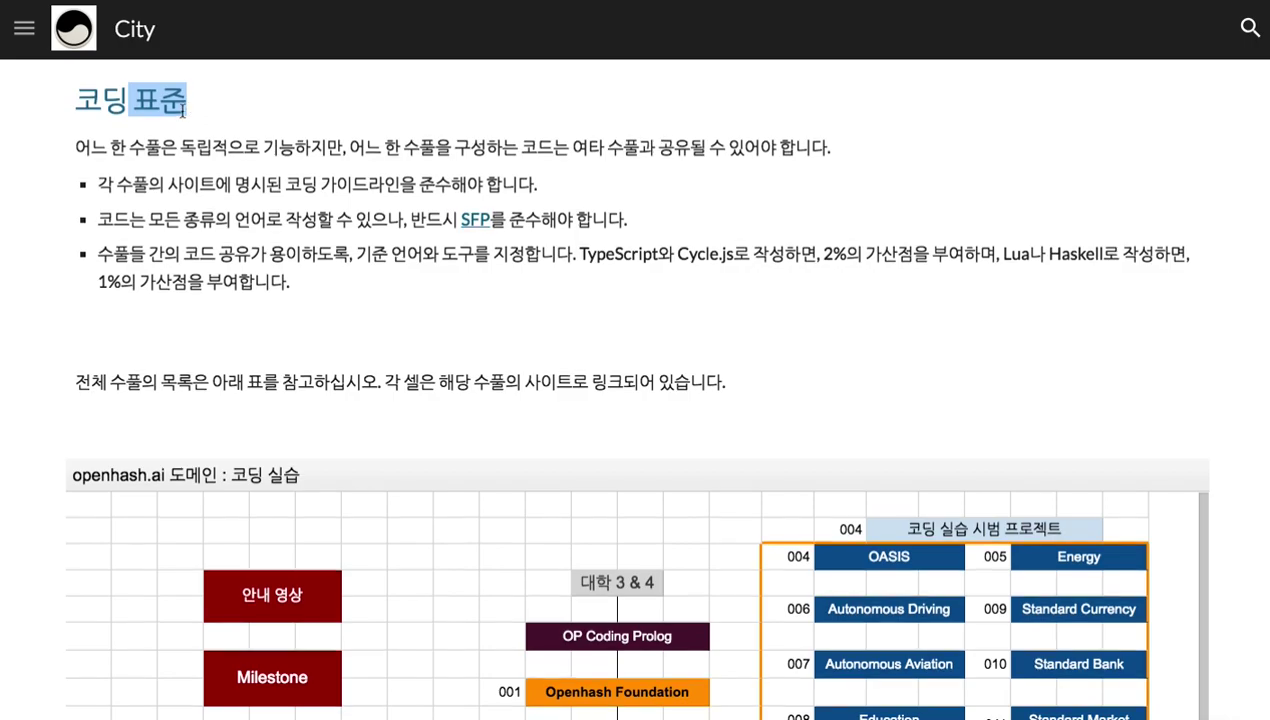
Step: Return to the contest's prize section and highlight 2억원 in the 총 상금 heading
{"action": "scroll", "coordinate": [183, 110], "scroll_direction": "up", "scroll_amount": 6}
{"action": "scroll", "coordinate": [183, 110], "scroll_direction": "up", "scroll_amount": 3}
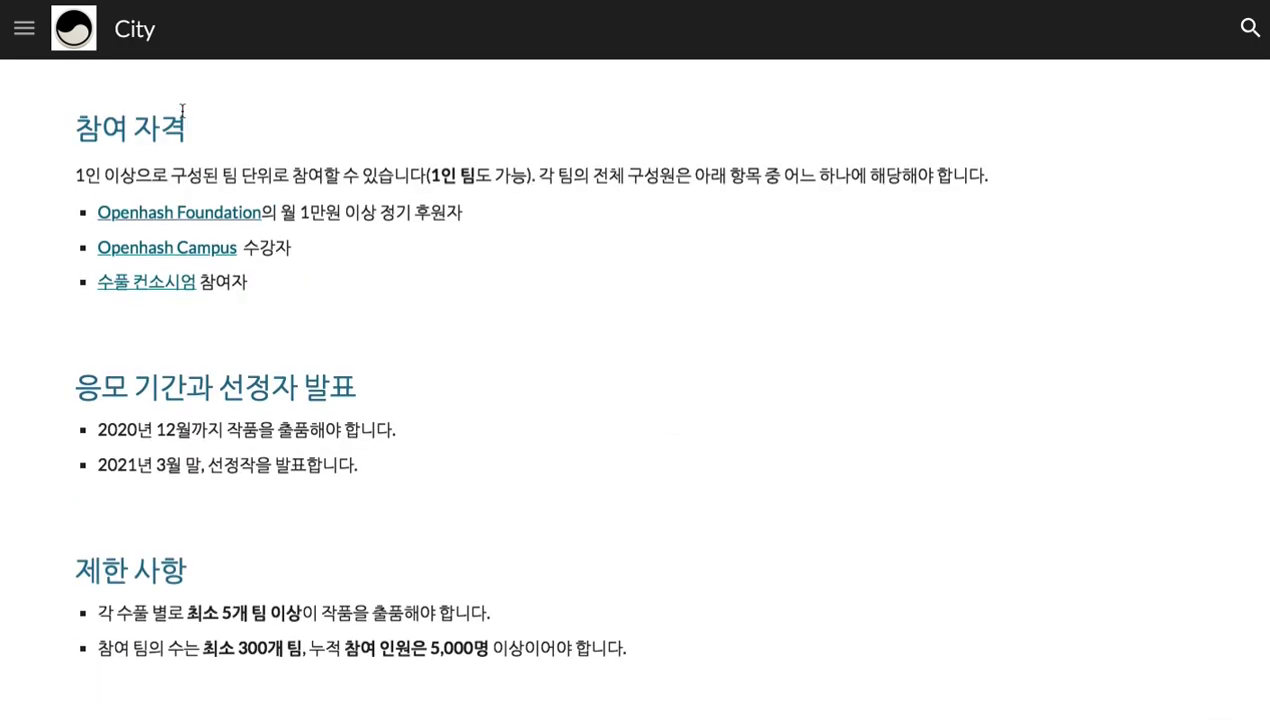
{"action": "scroll", "coordinate": [182, 117], "scroll_direction": "up", "scroll_amount": 2}
{"action": "scroll", "coordinate": [183, 117], "scroll_direction": "up", "scroll_amount": 4}
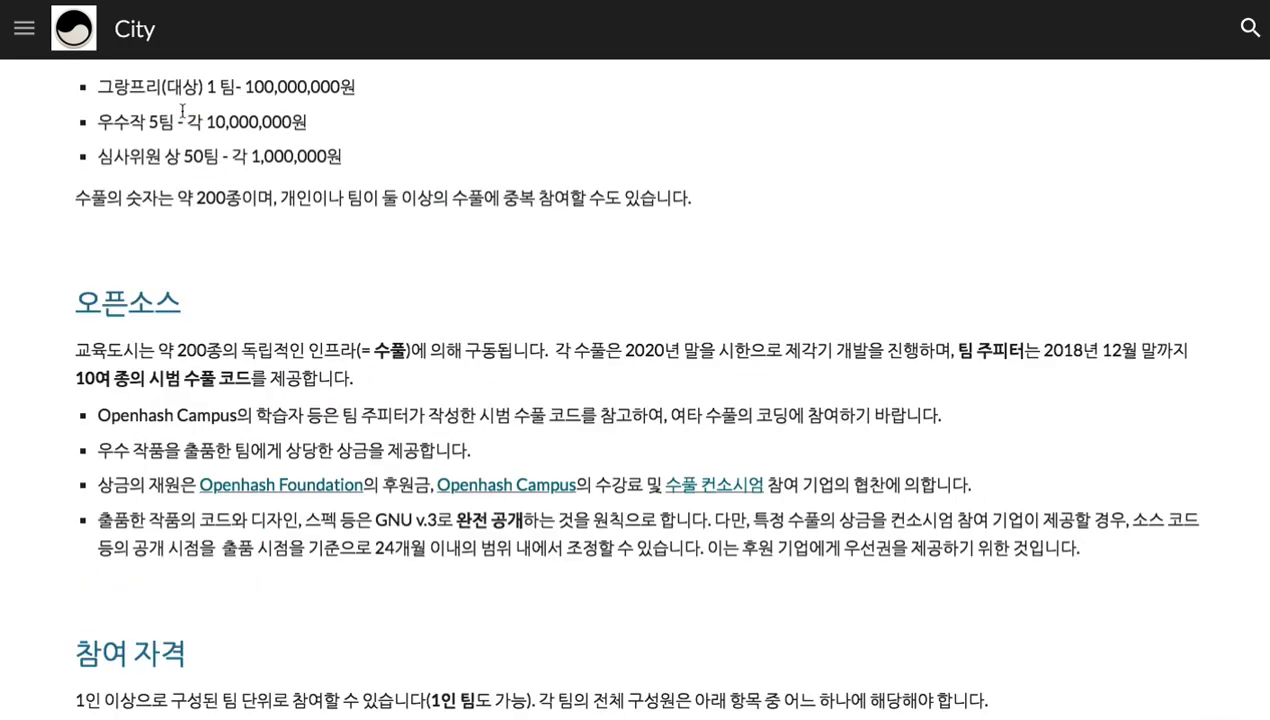
{"action": "left_click_drag", "start_coordinate": [165, 127], "coordinate": [233, 130]}
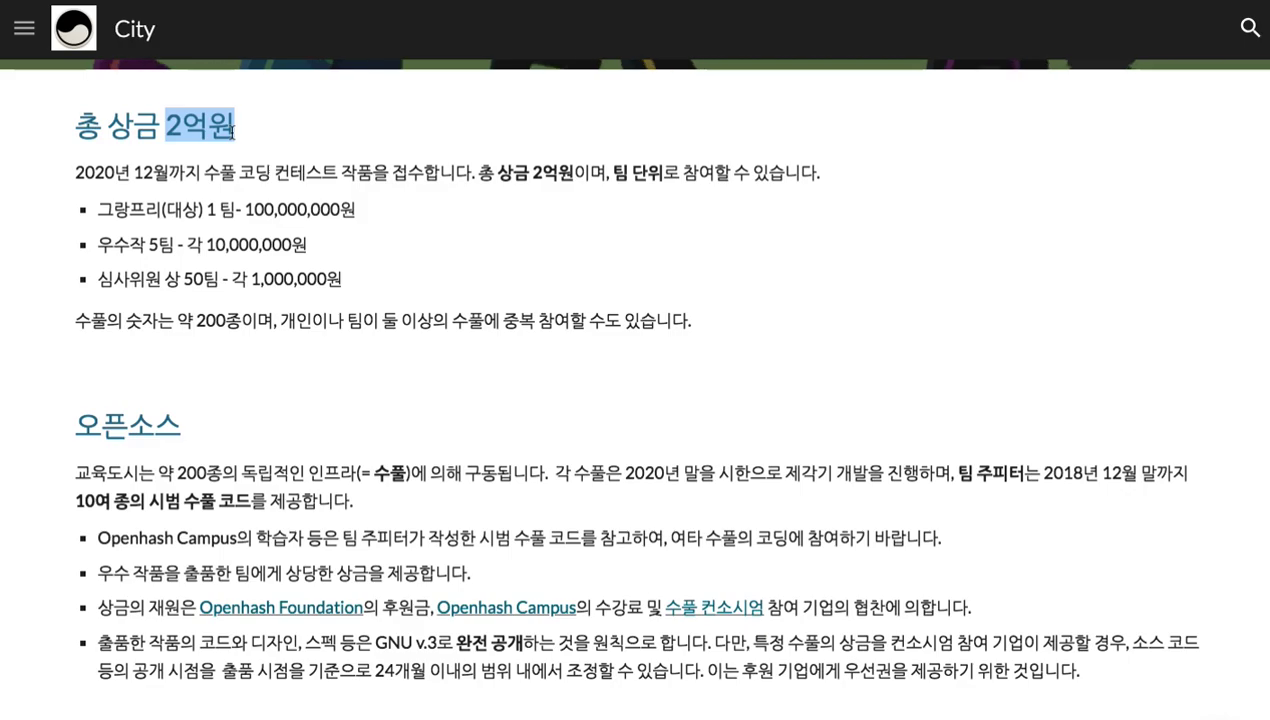
Step: Review the 수풀 컨소시엄 mention in the 오픈소스 section and continue to the 코딩 실습 chart
{"action": "scroll", "coordinate": [230, 133], "scroll_direction": "down", "scroll_amount": 3}
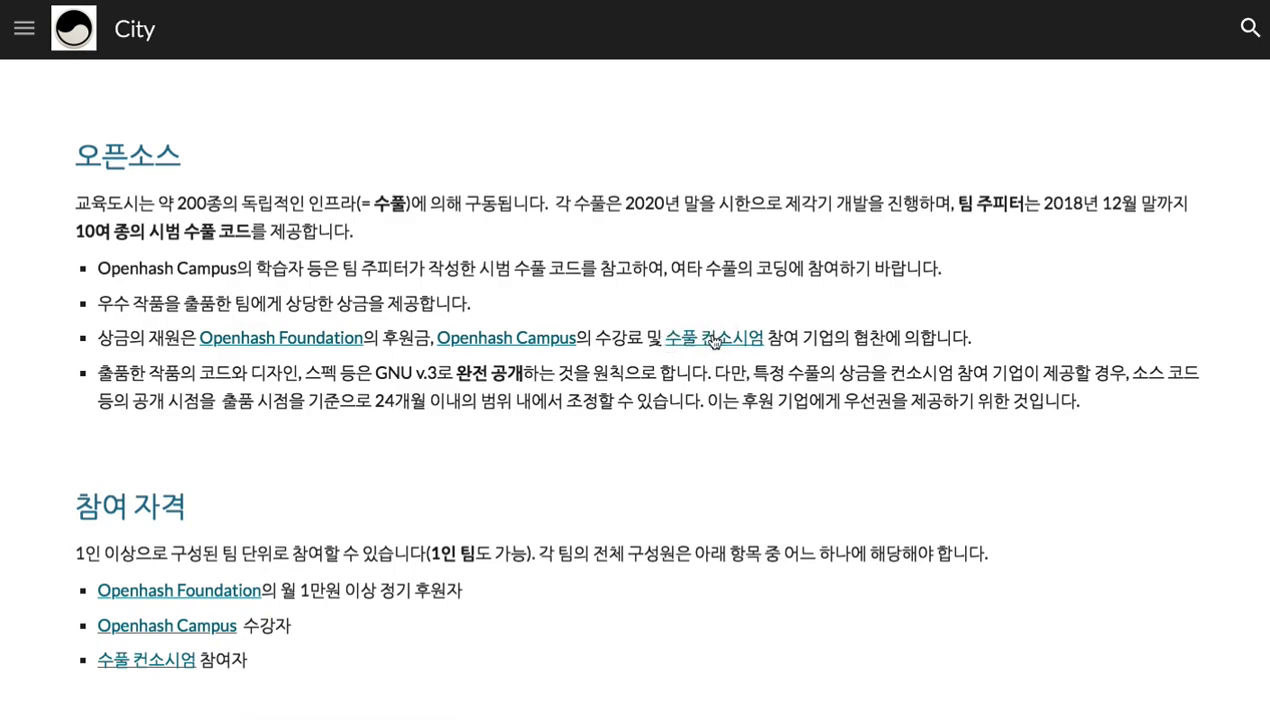
{"action": "scroll", "coordinate": [716, 360], "scroll_direction": "down", "scroll_amount": 1}
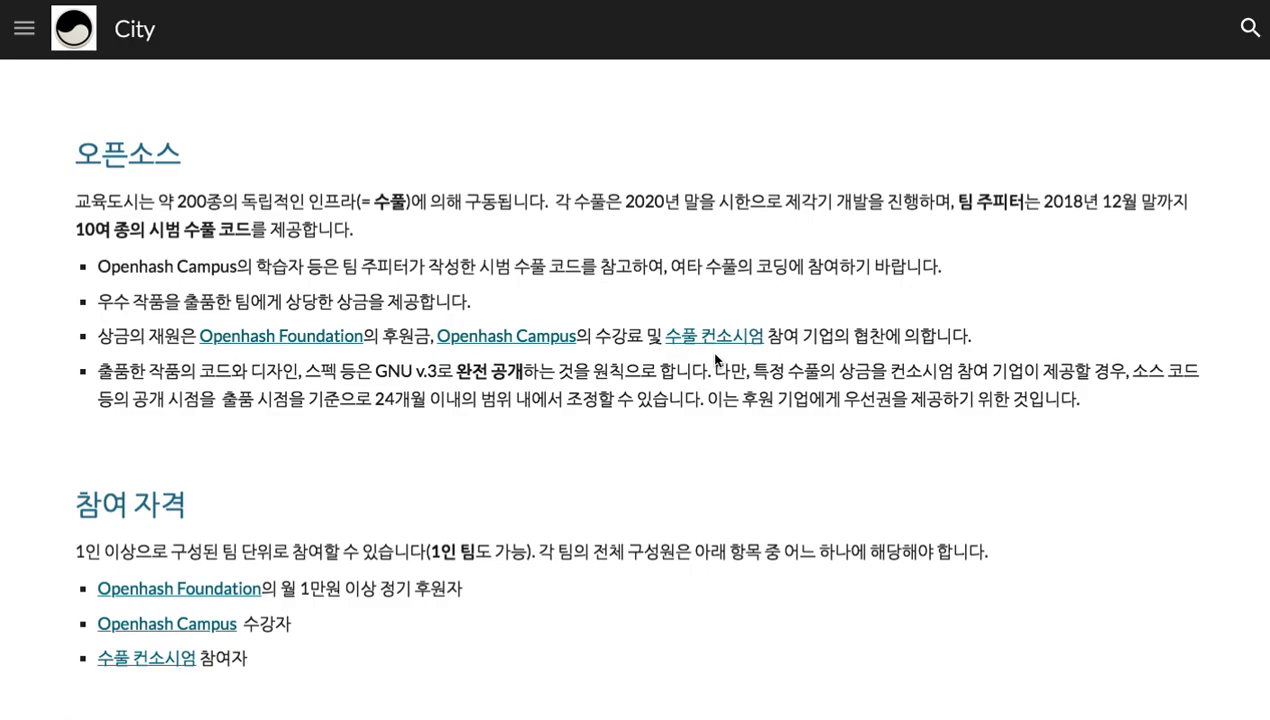
{"action": "scroll", "coordinate": [716, 358], "scroll_direction": "down", "scroll_amount": 10}
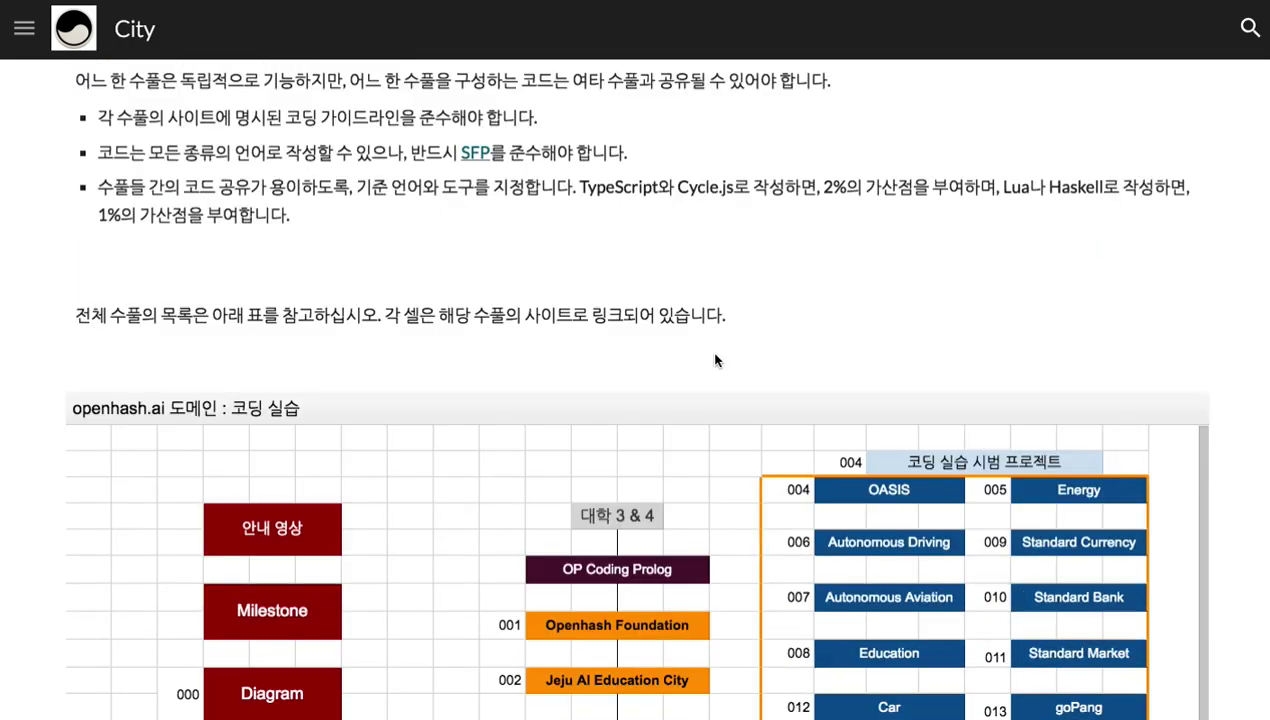
{"action": "scroll", "coordinate": [716, 360], "scroll_direction": "down", "scroll_amount": 3}
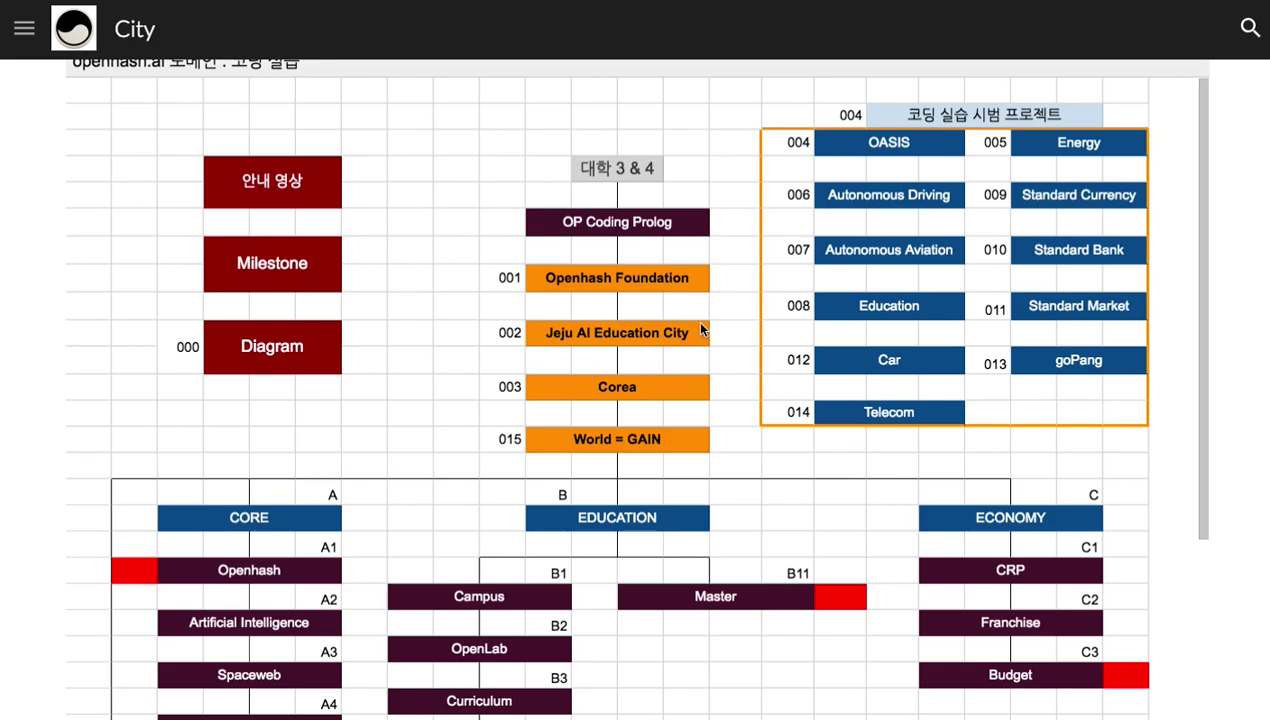
Step: Go back through the contest rules to the 총 상금 heading and highlight 2억 below the banner
{"action": "scroll", "coordinate": [703, 330], "scroll_direction": "up", "scroll_amount": 8}
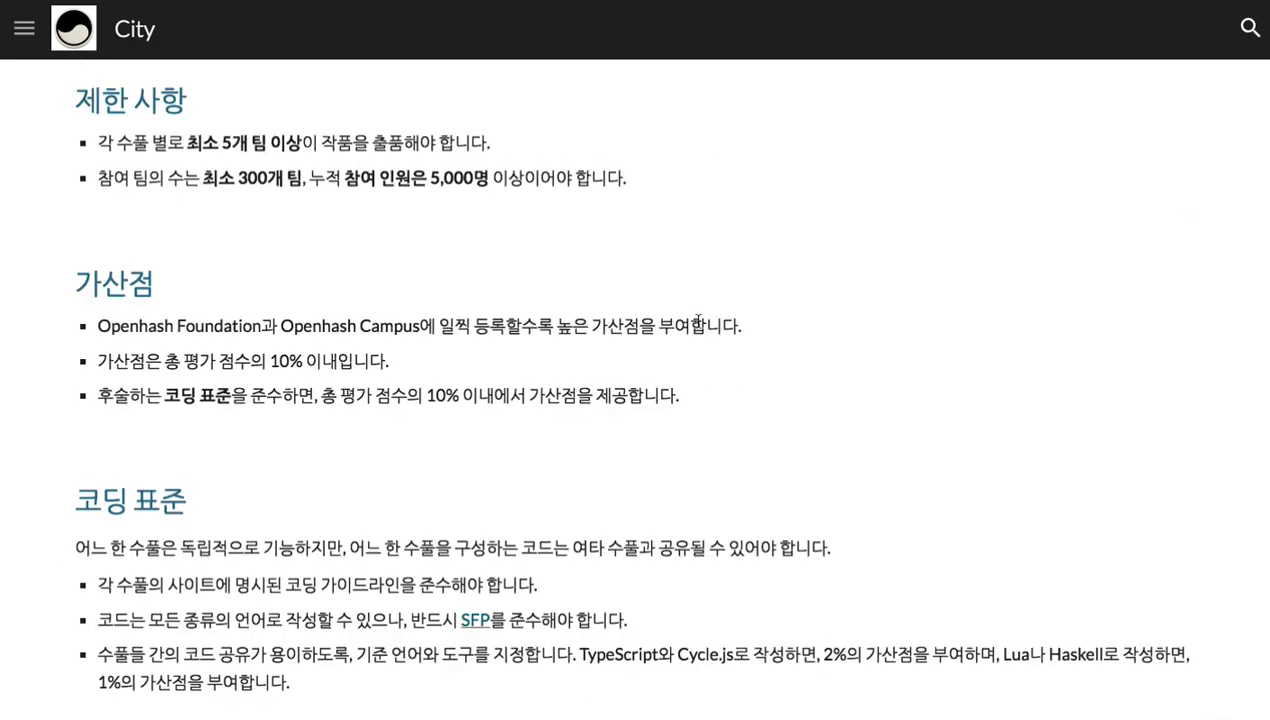
{"action": "scroll", "coordinate": [670, 308], "scroll_direction": "up", "scroll_amount": 7}
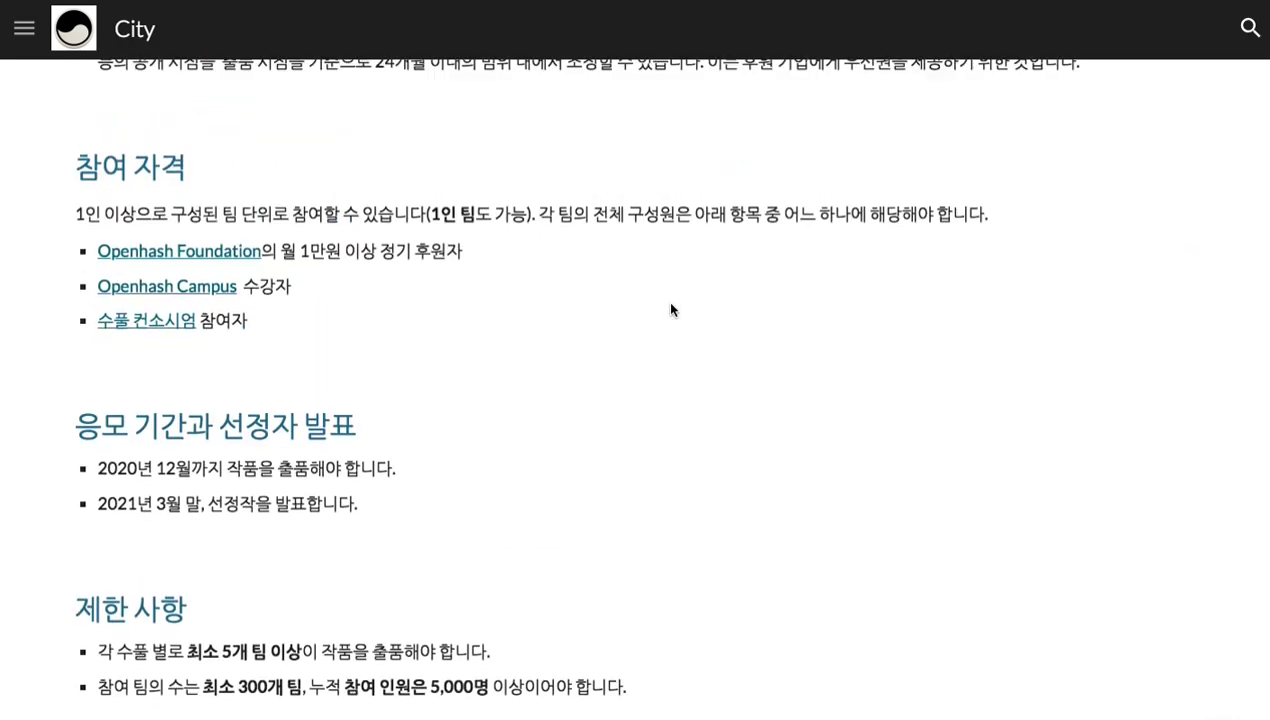
{"action": "scroll", "coordinate": [668, 306], "scroll_direction": "up", "scroll_amount": 6}
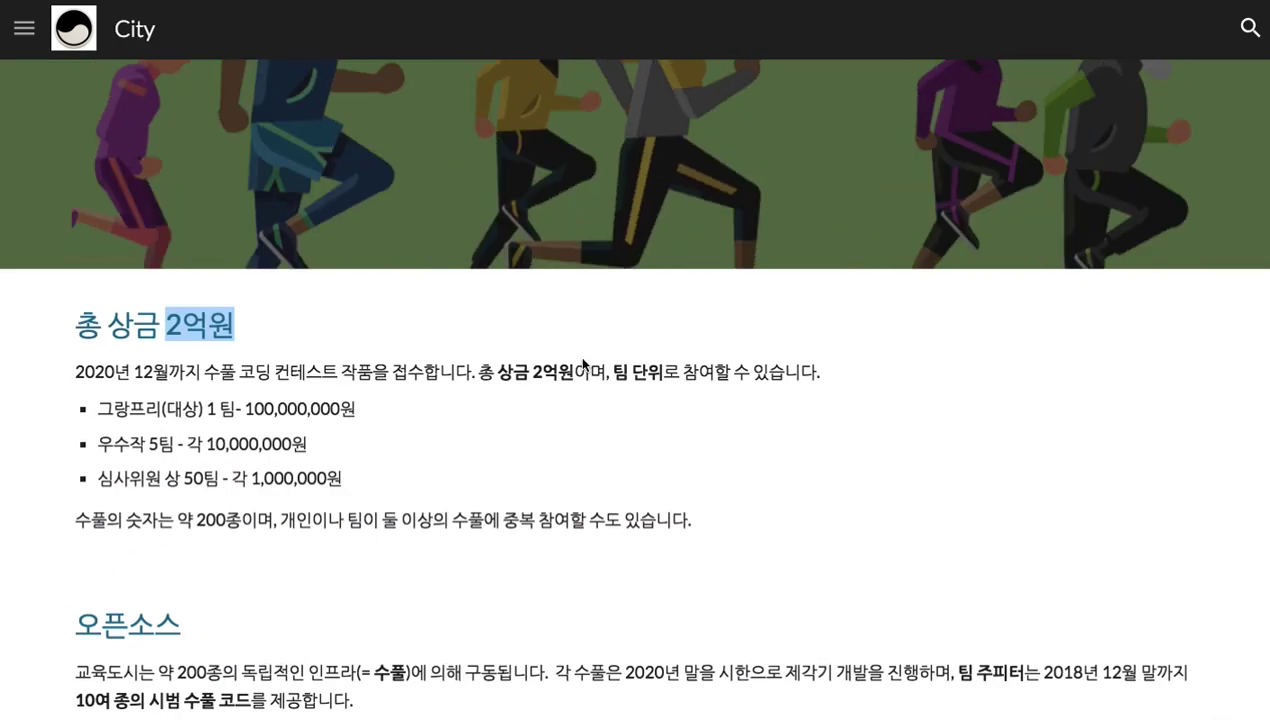
{"action": "left_click_drag", "start_coordinate": [166, 326], "coordinate": [205, 326]}
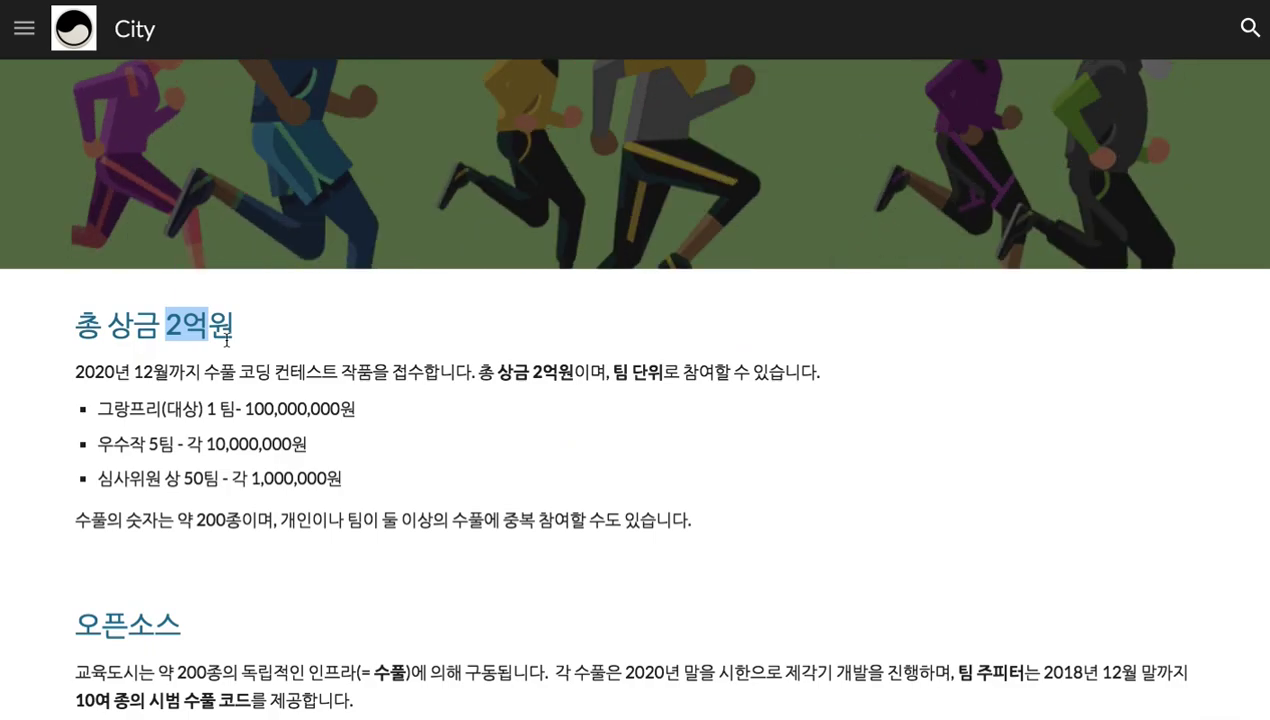
{"action": "scroll", "coordinate": [228, 346], "scroll_direction": "up", "scroll_amount": 1}
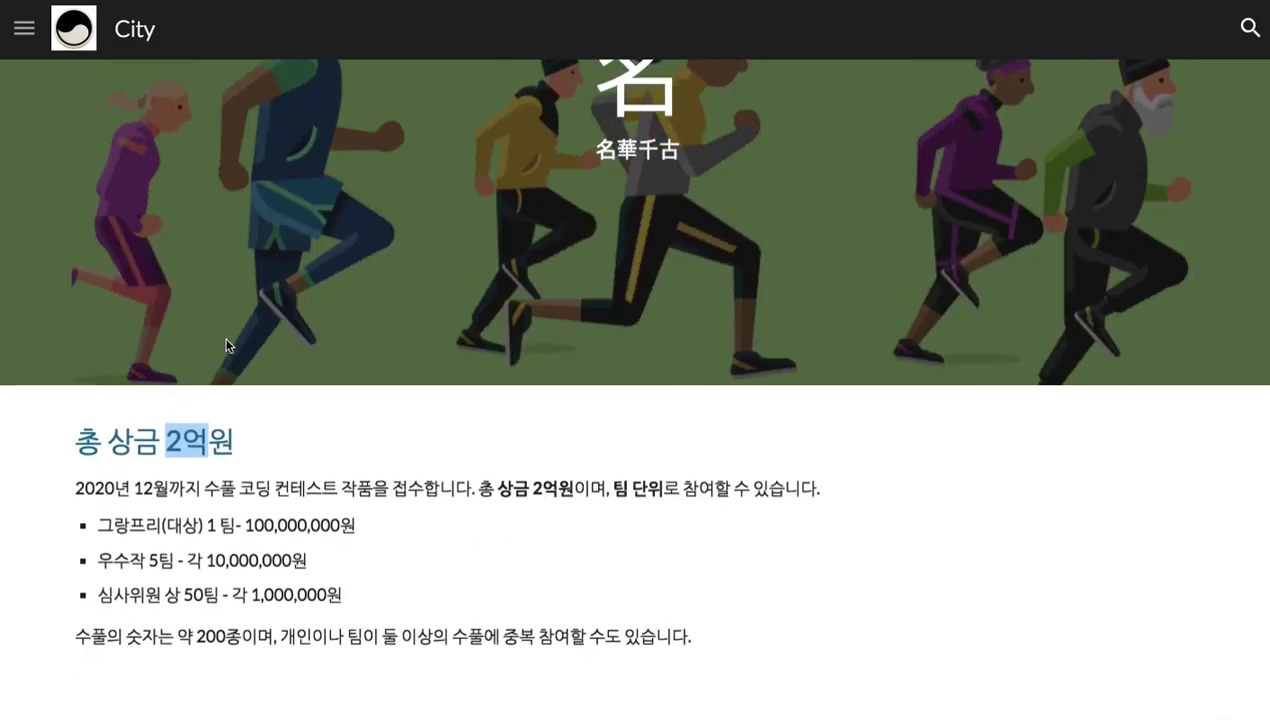
Step: Return to the 名華千古 banner above the contest's prize section and open the 교육 도시 page
{"action": "scroll", "coordinate": [228, 346], "scroll_direction": "up", "scroll_amount": 2}
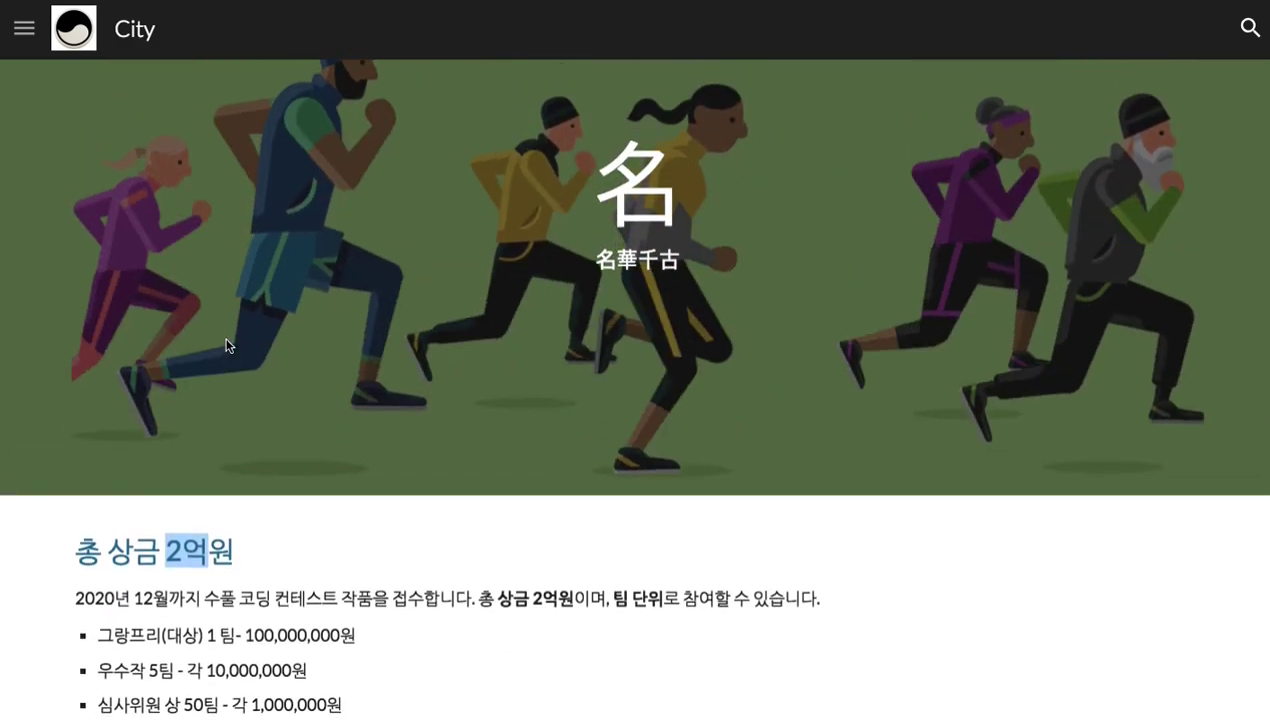
{"action": "scroll", "coordinate": [228, 346], "scroll_direction": "up", "scroll_amount": 1}
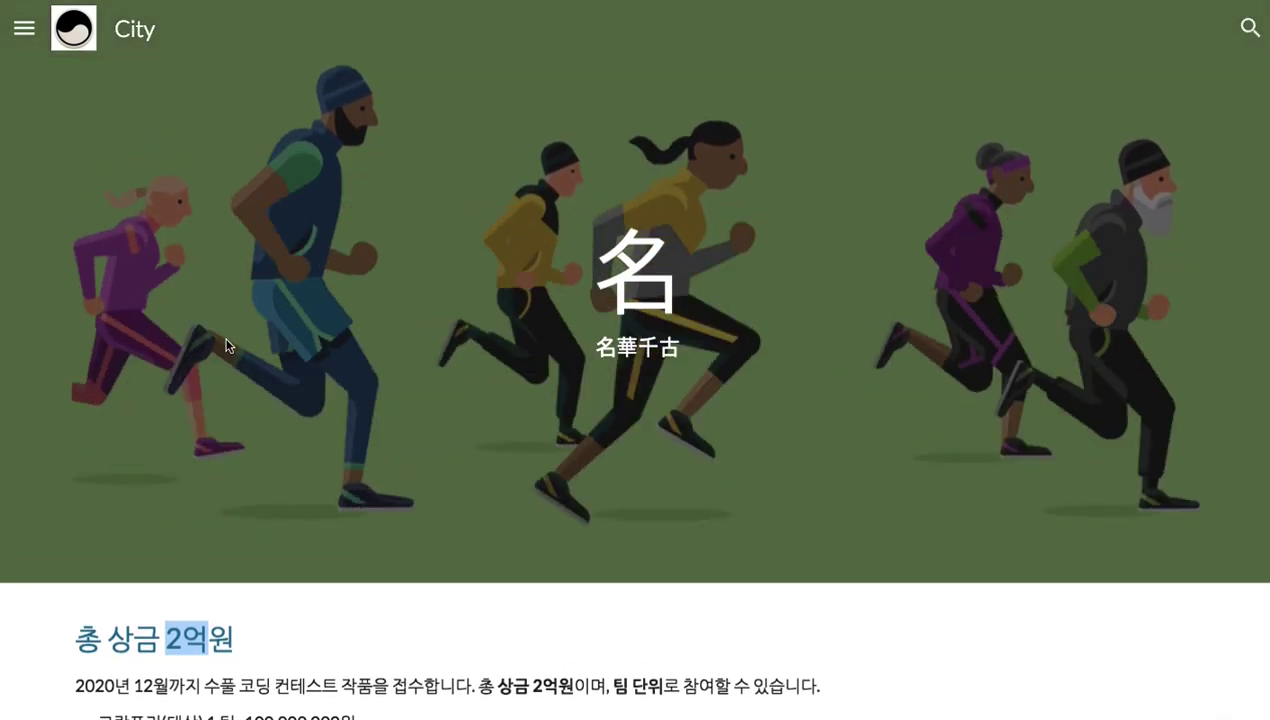
{"action": "scroll", "coordinate": [226, 346], "scroll_direction": "down", "scroll_amount": 2}
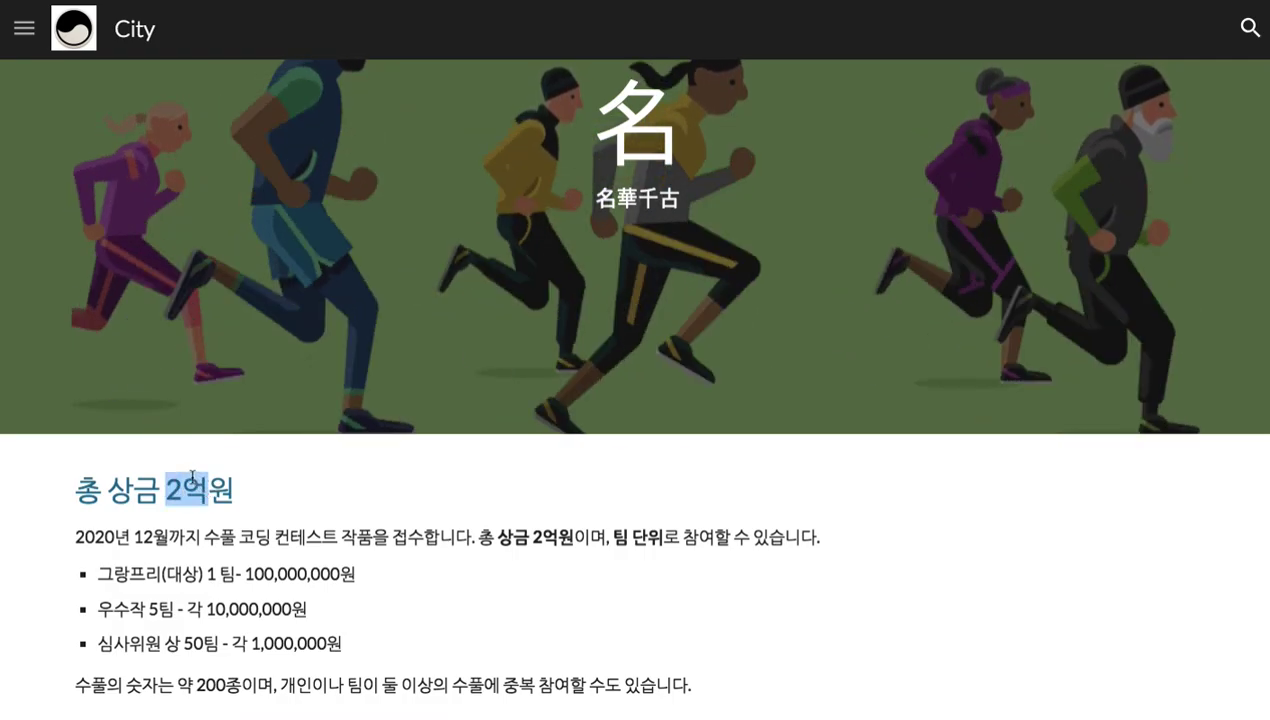
{"action": "scroll", "coordinate": [192, 477], "scroll_direction": "up", "scroll_amount": 2}
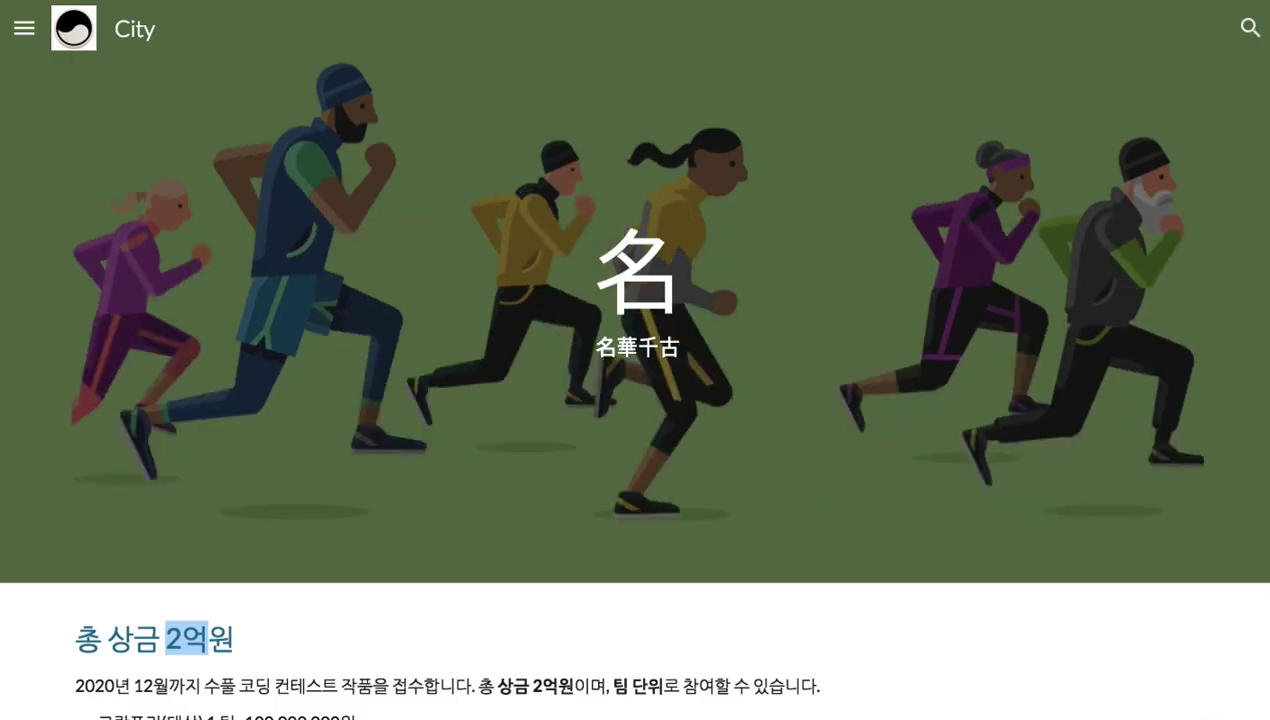
{"action": "left_click", "coordinate": [24, 28]}
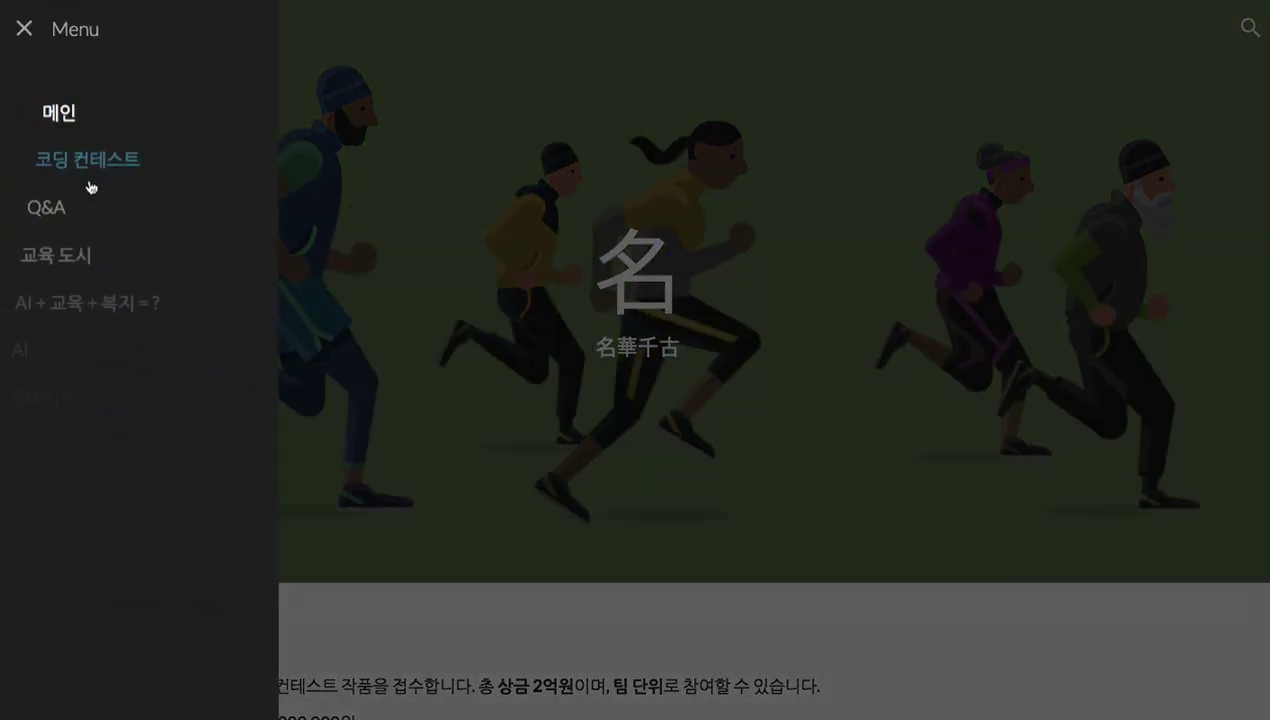
{"action": "left_click", "coordinate": [88, 260]}
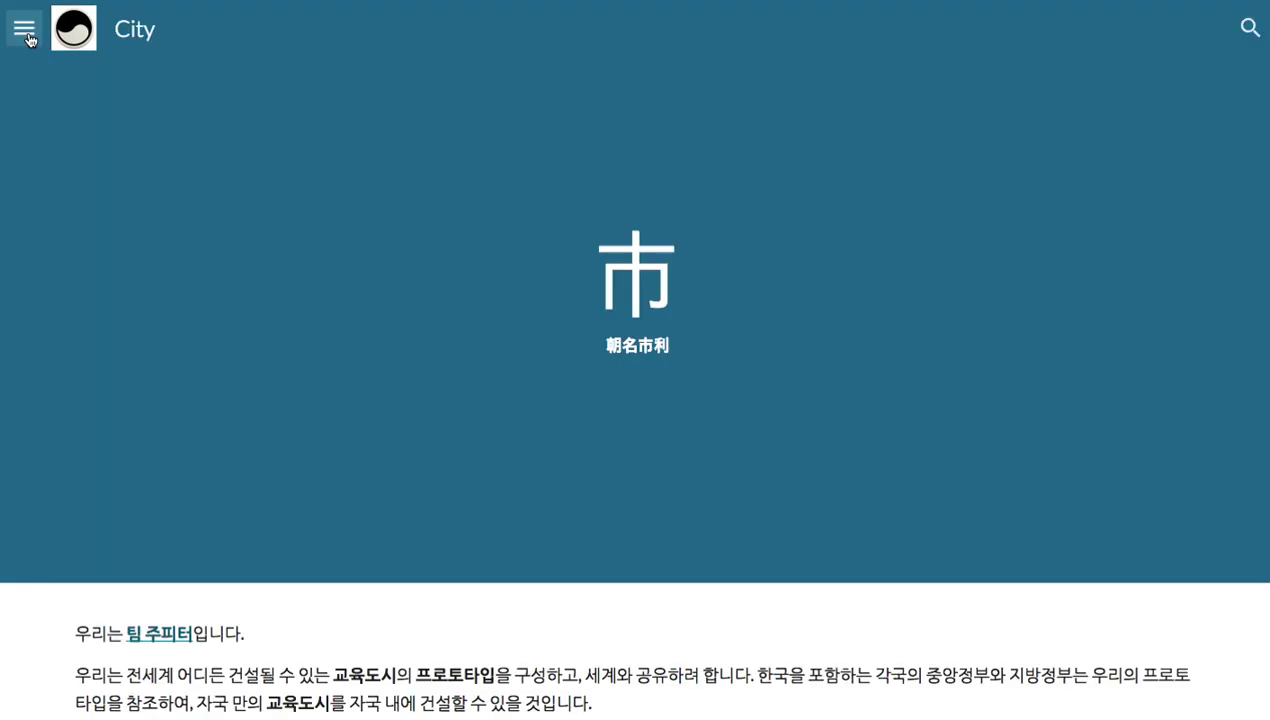
Step: Open the Q&A page and highlight 問 and the 切問近思 subtitle in its banner
{"action": "left_click", "coordinate": [24, 28]}
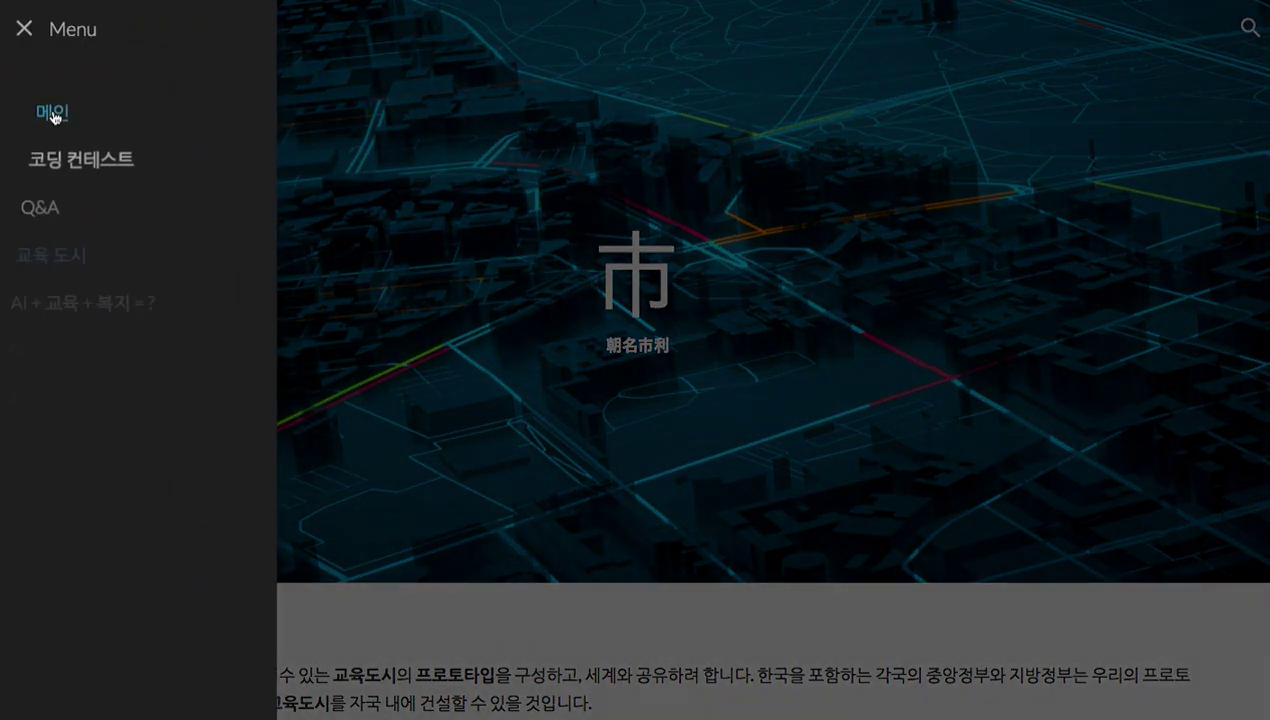
{"action": "left_click", "coordinate": [80, 206]}
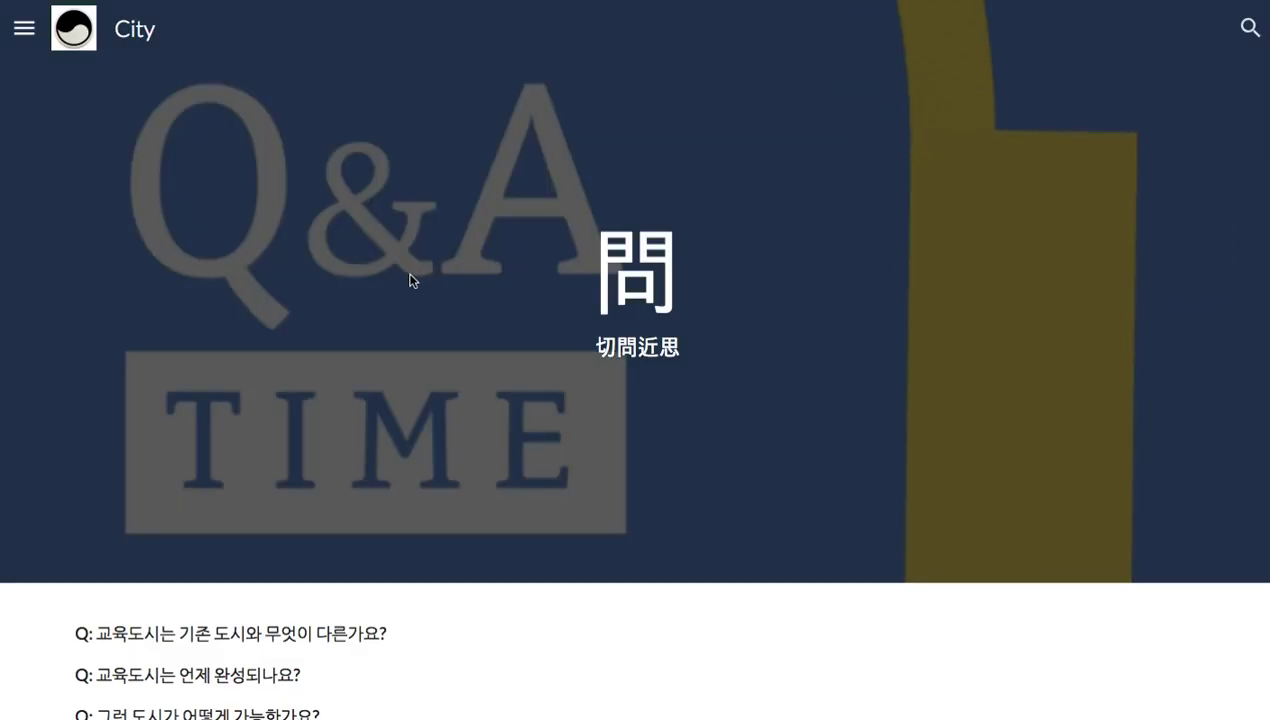
{"action": "double_click", "coordinate": [601, 272]}
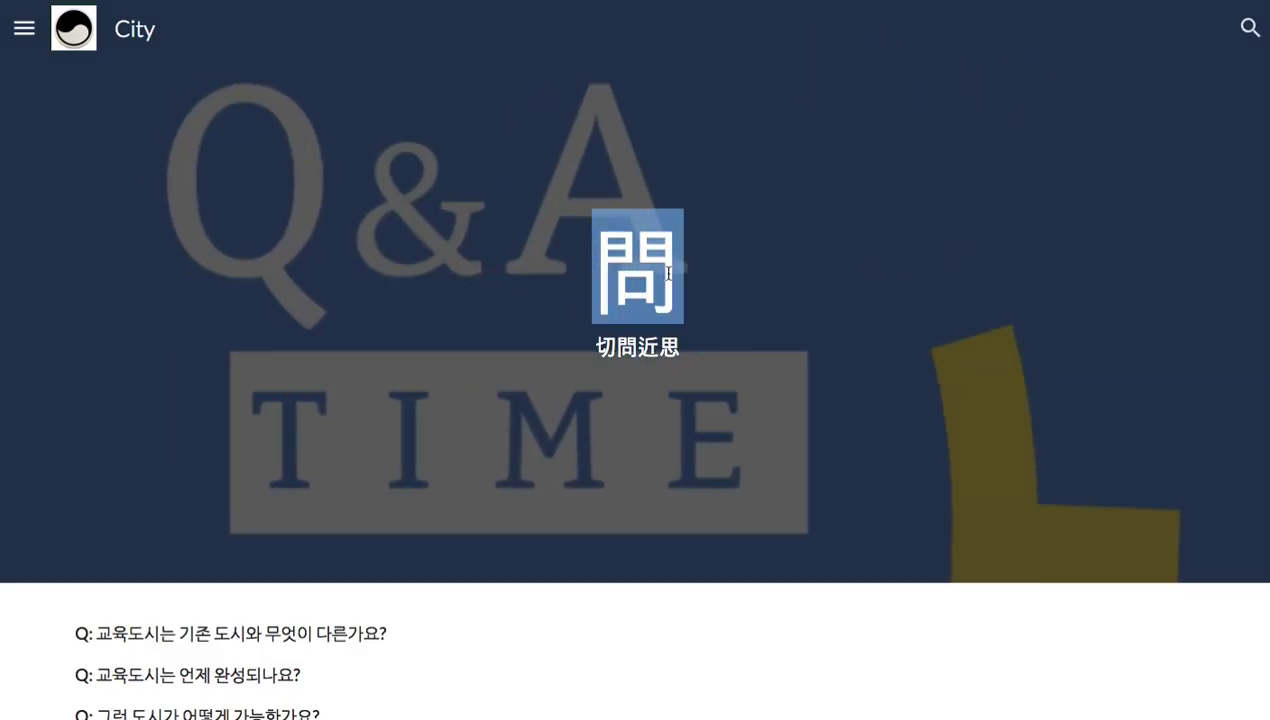
{"action": "left_click_drag", "start_coordinate": [598, 347], "coordinate": [680, 347]}
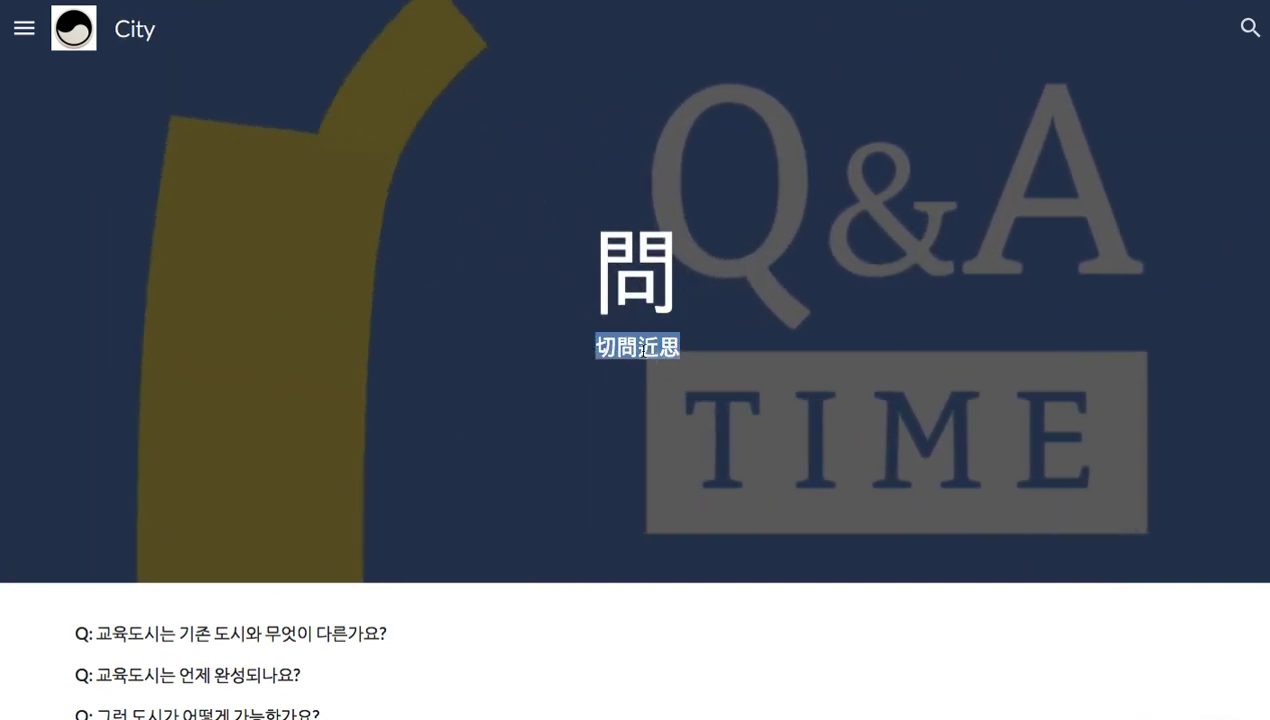
Step: Review the list of questions about 교육도시 and Openhash below the Q&A banner
{"action": "scroll", "coordinate": [689, 397], "scroll_direction": "down", "scroll_amount": 6}
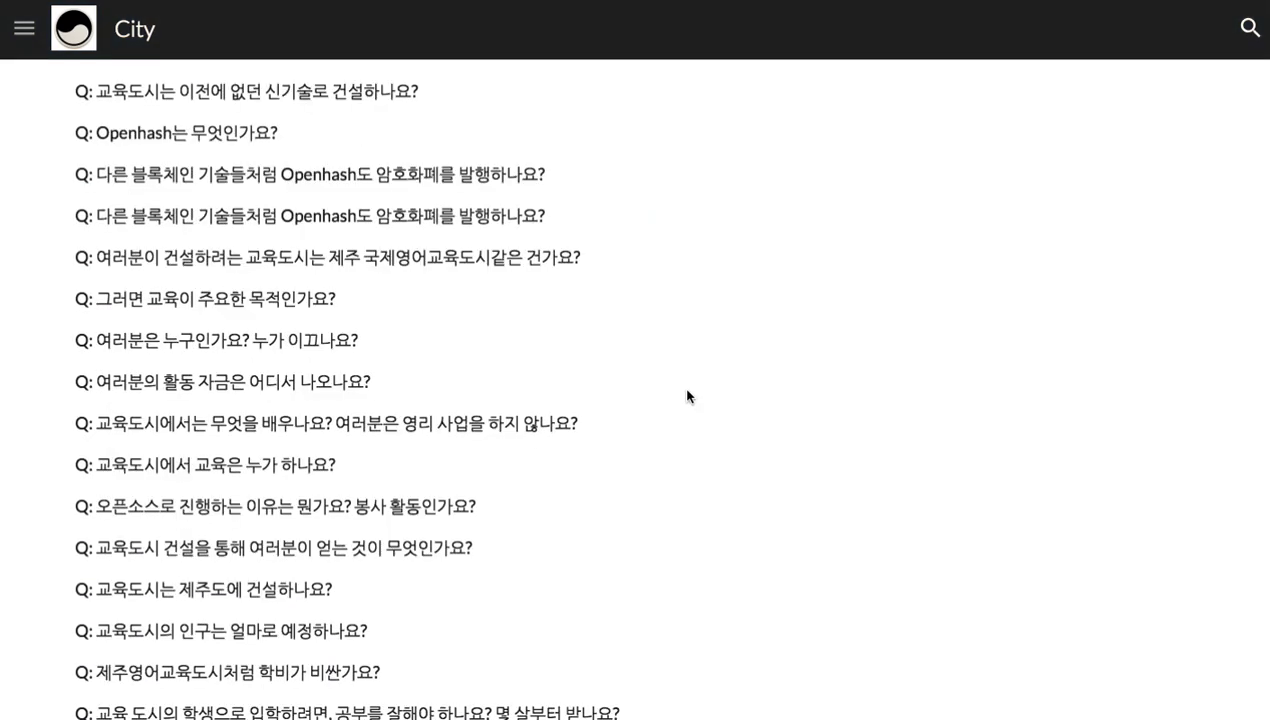
{"action": "scroll", "coordinate": [687, 397], "scroll_direction": "down", "scroll_amount": 3}
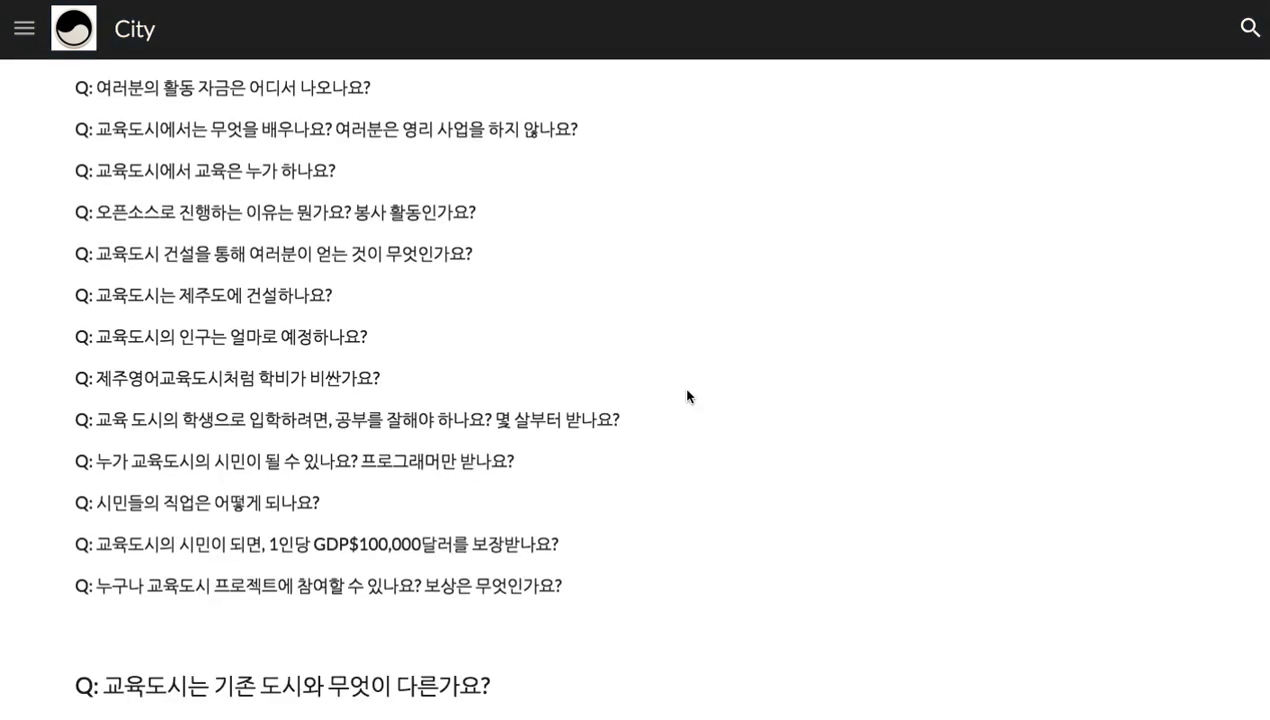
{"action": "scroll", "coordinate": [687, 397], "scroll_direction": "down", "scroll_amount": 1}
{"action": "scroll", "coordinate": [687, 397], "scroll_direction": "up", "scroll_amount": 5}
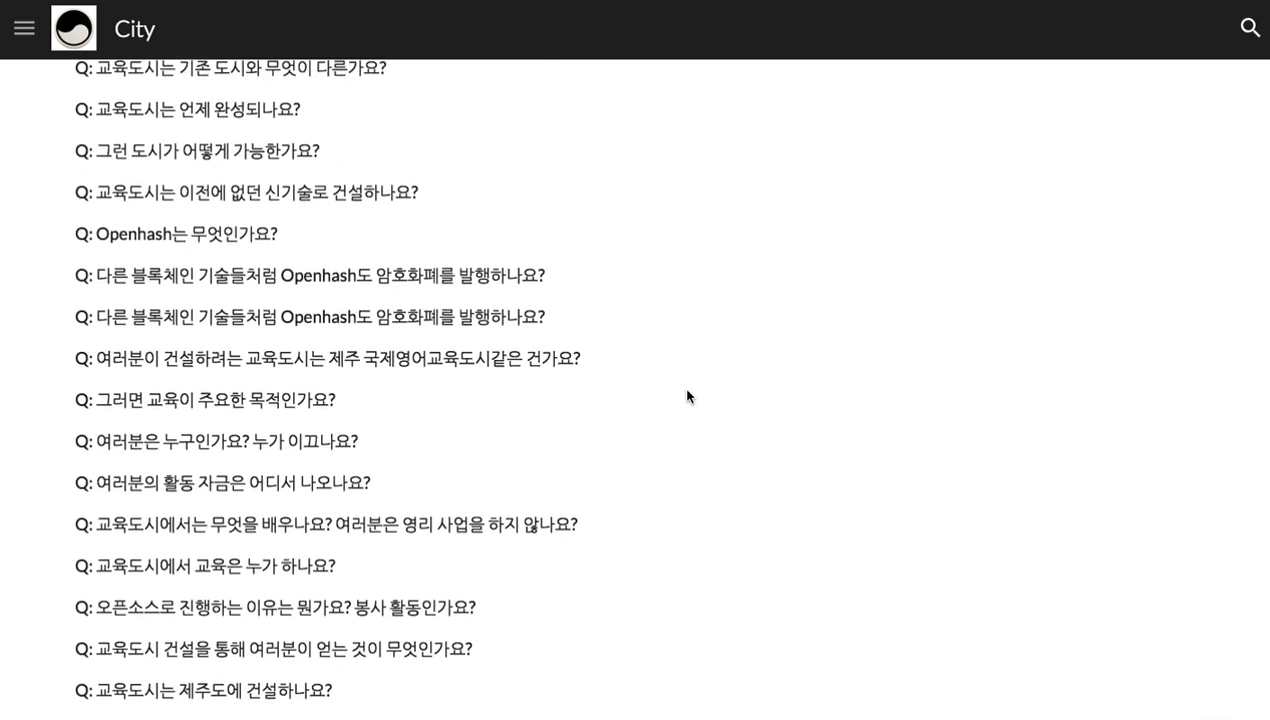
{"action": "scroll", "coordinate": [687, 397], "scroll_direction": "up", "scroll_amount": 2}
{"action": "scroll", "coordinate": [687, 397], "scroll_direction": "down", "scroll_amount": 1}
{"action": "scroll", "coordinate": [687, 397], "scroll_direction": "down", "scroll_amount": 1}
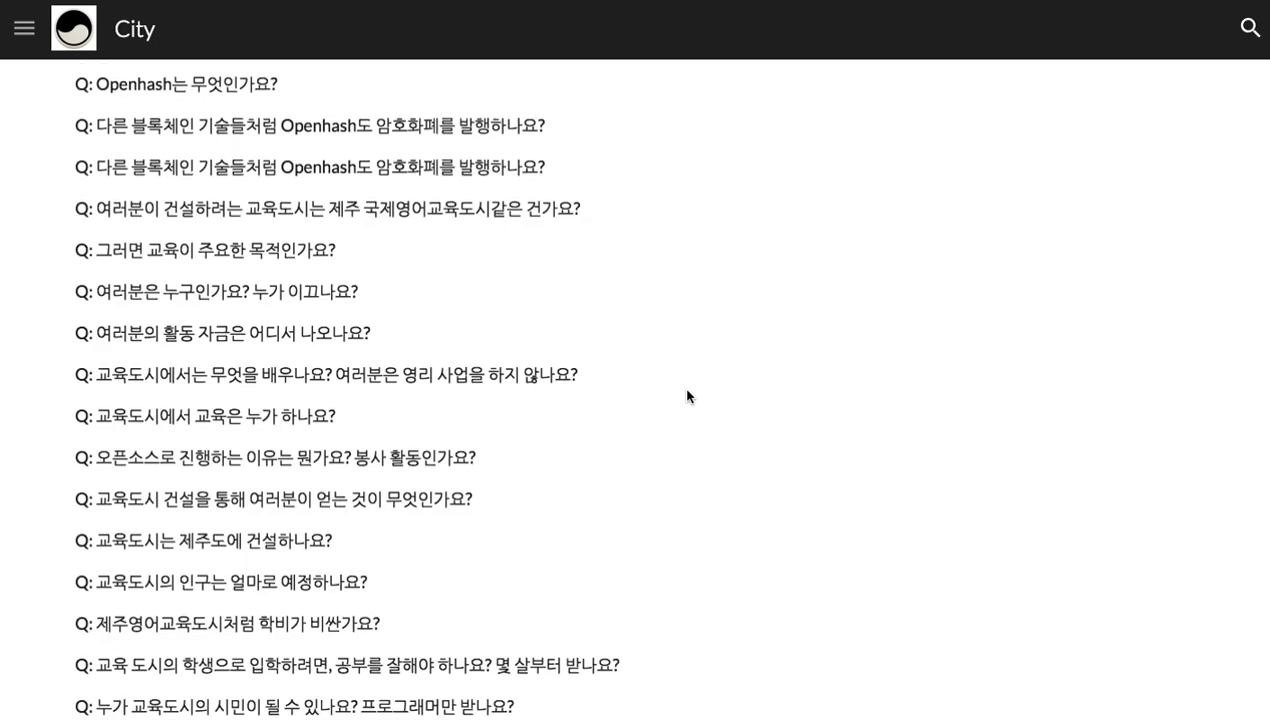
Step: Go through the Q&A answers as far as the question 그러면 교육이 주요한 목적인가요?
{"action": "scroll", "coordinate": [687, 397], "scroll_direction": "down", "scroll_amount": 4}
{"action": "scroll", "coordinate": [687, 397], "scroll_direction": "down", "scroll_amount": 10}
{"action": "scroll", "coordinate": [689, 400], "scroll_direction": "down", "scroll_amount": 5}
{"action": "scroll", "coordinate": [688, 393], "scroll_direction": "down", "scroll_amount": 5}
{"action": "scroll", "coordinate": [687, 396], "scroll_direction": "down", "scroll_amount": 5}
{"action": "scroll", "coordinate": [687, 396], "scroll_direction": "down", "scroll_amount": 4}
{"action": "scroll", "coordinate": [687, 396], "scroll_direction": "down", "scroll_amount": 15}
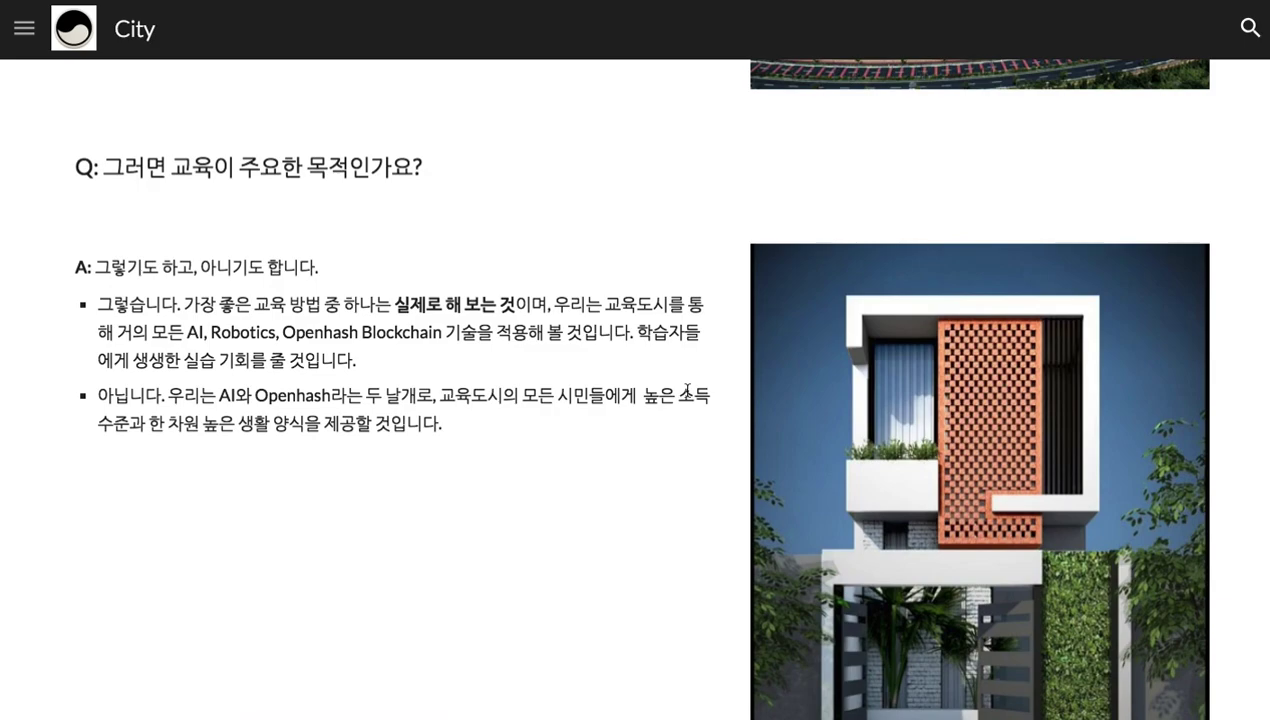
Step: Examine the two-part answer on the purpose of education and the house picture beside it
{"action": "scroll", "coordinate": [687, 393], "scroll_direction": "down", "scroll_amount": 2}
{"action": "scroll", "coordinate": [687, 396], "scroll_direction": "down", "scroll_amount": 1}
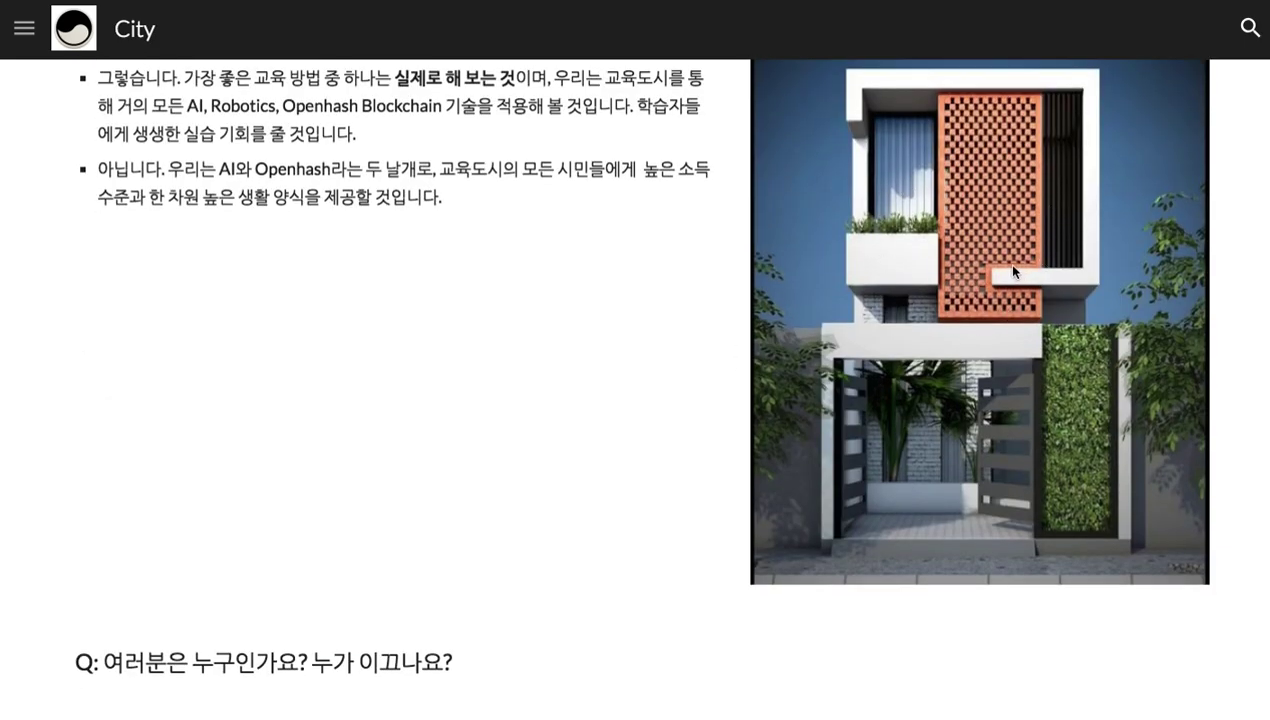
{"action": "scroll", "coordinate": [1013, 268], "scroll_direction": "up", "scroll_amount": 1}
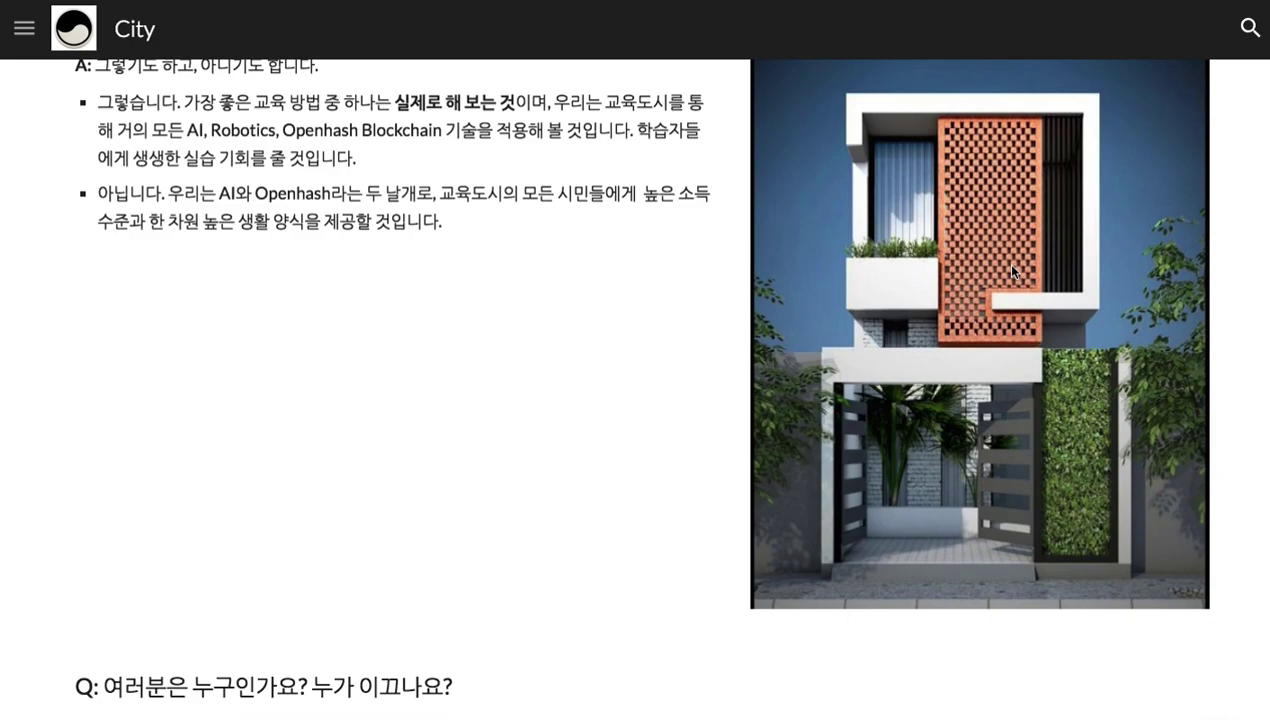
{"action": "scroll", "coordinate": [1012, 271], "scroll_direction": "up", "scroll_amount": 1}
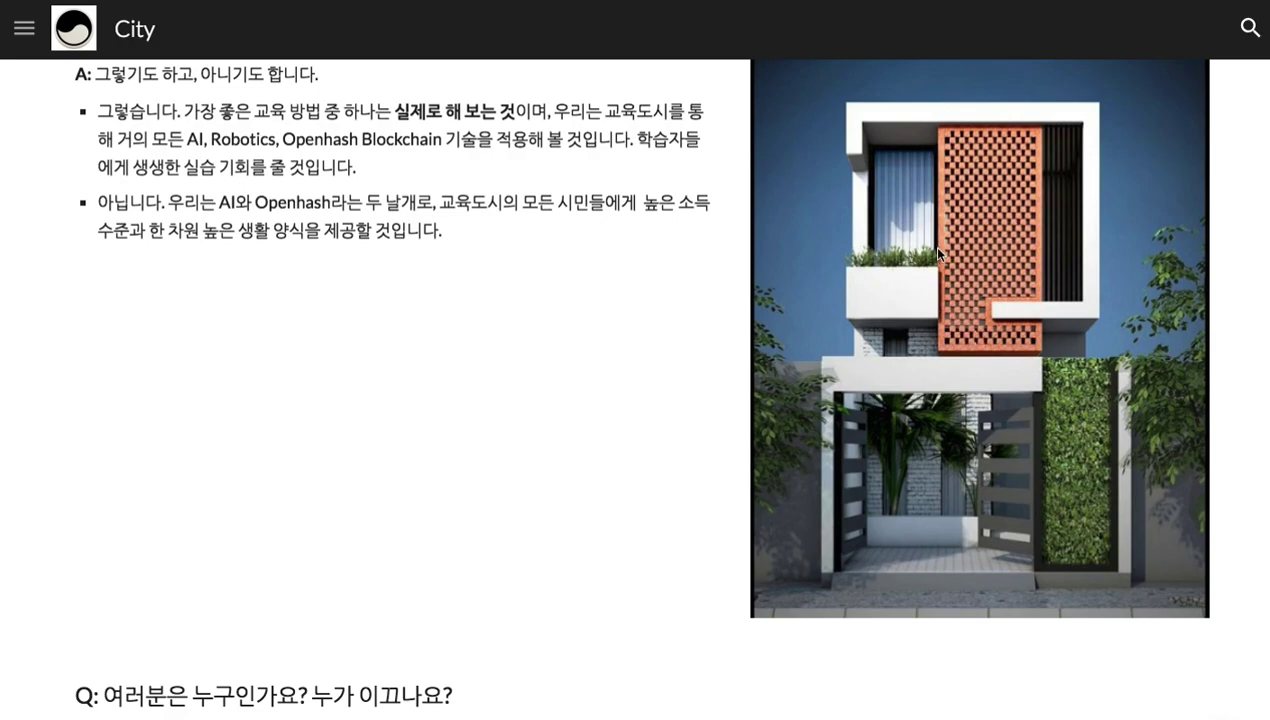
{"action": "scroll", "coordinate": [938, 252], "scroll_direction": "up", "scroll_amount": 1}
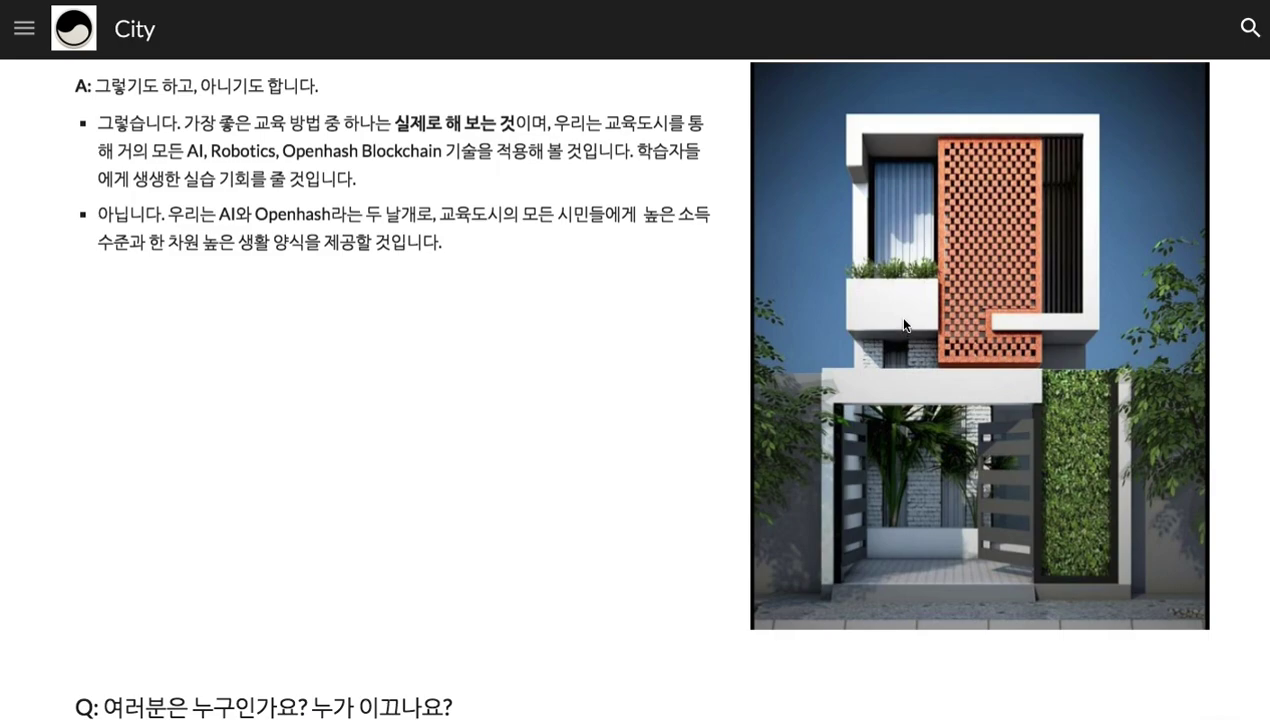
{"action": "scroll", "coordinate": [912, 322], "scroll_direction": "down", "scroll_amount": 1}
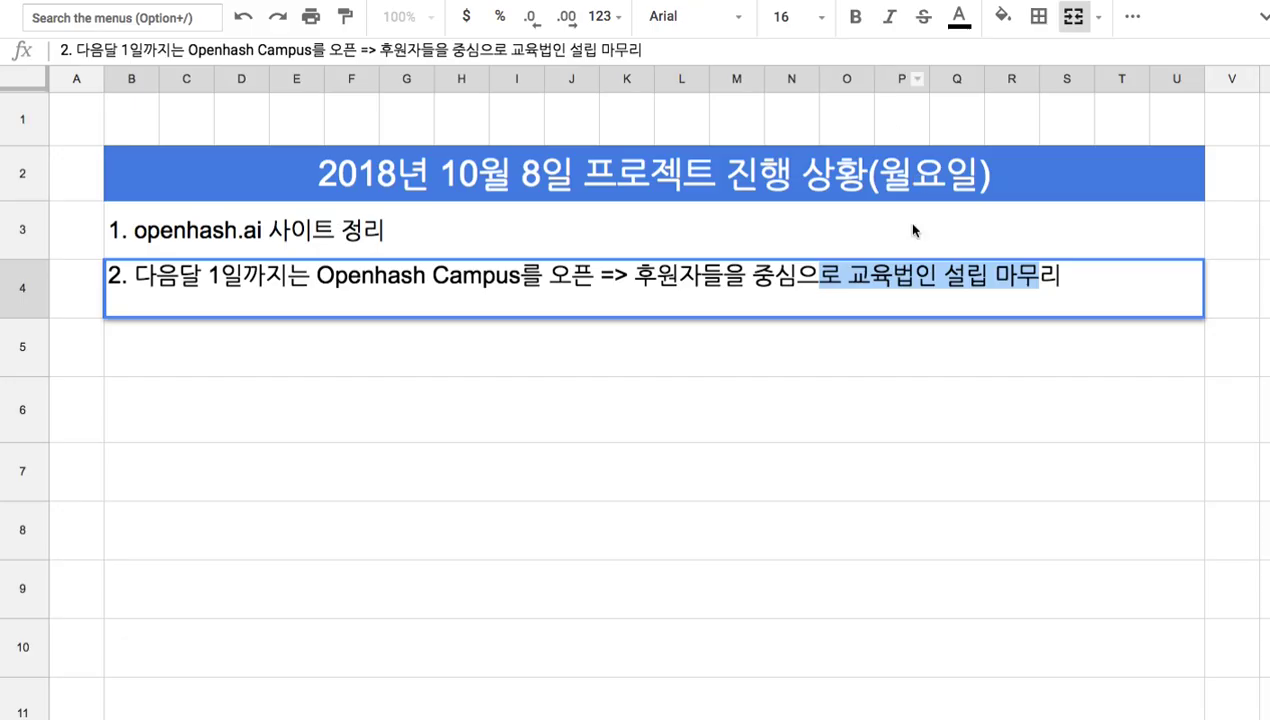
Step: Switch to the project status spreadsheet and highlight 후원자들을 중심으로 교육법인 설립 and Openhash Campus in item 2
{"action": "left_click", "coordinate": [712, 280]}
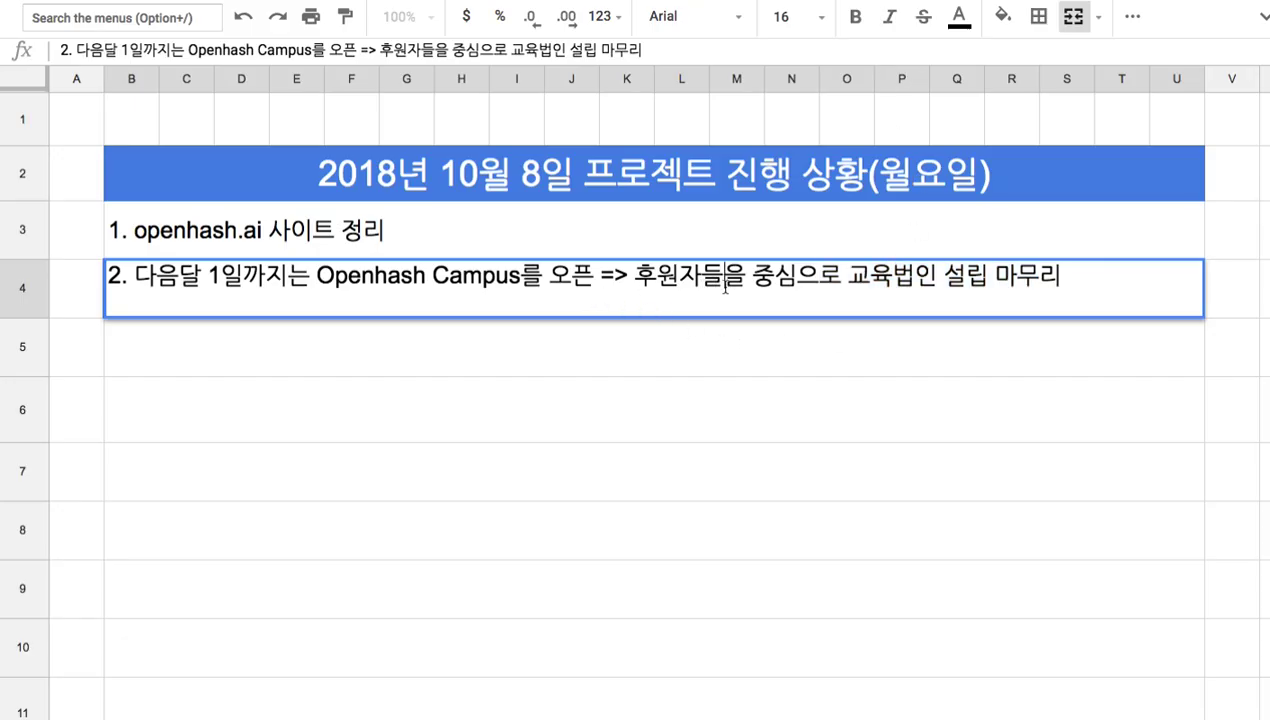
{"action": "left_click_drag", "start_coordinate": [657, 282], "coordinate": [987, 279]}
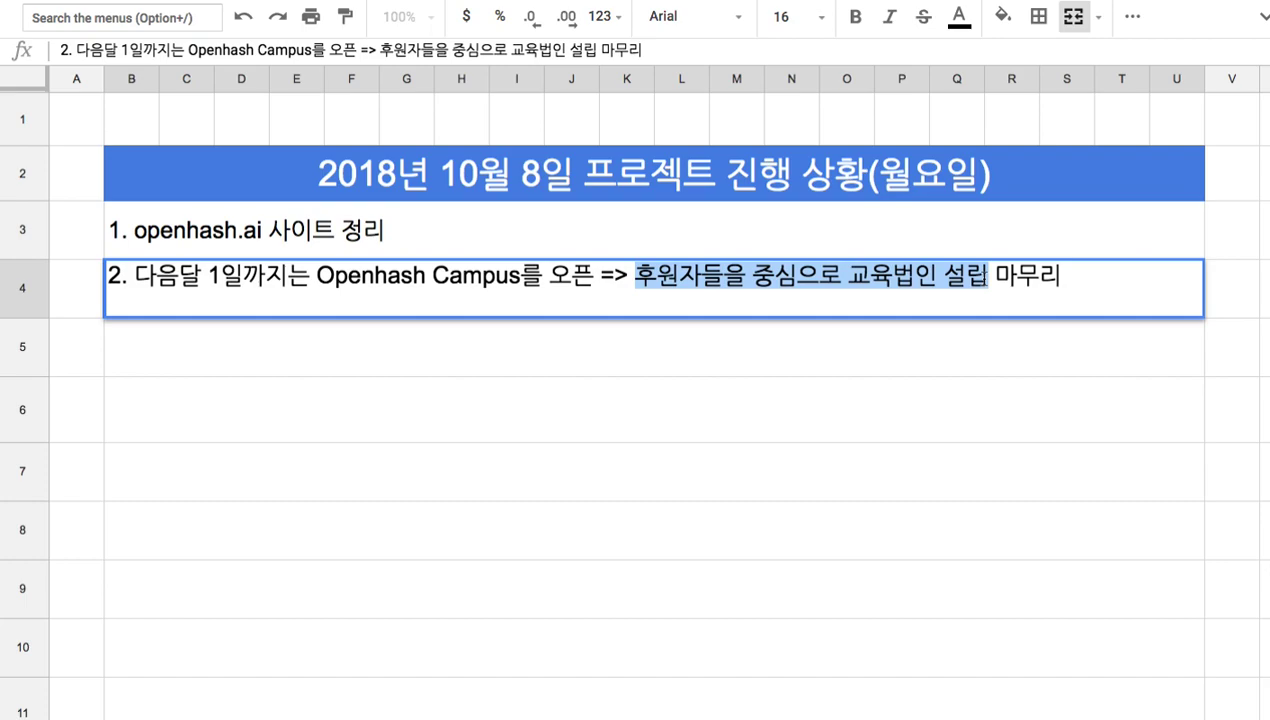
{"action": "left_click", "coordinate": [760, 350]}
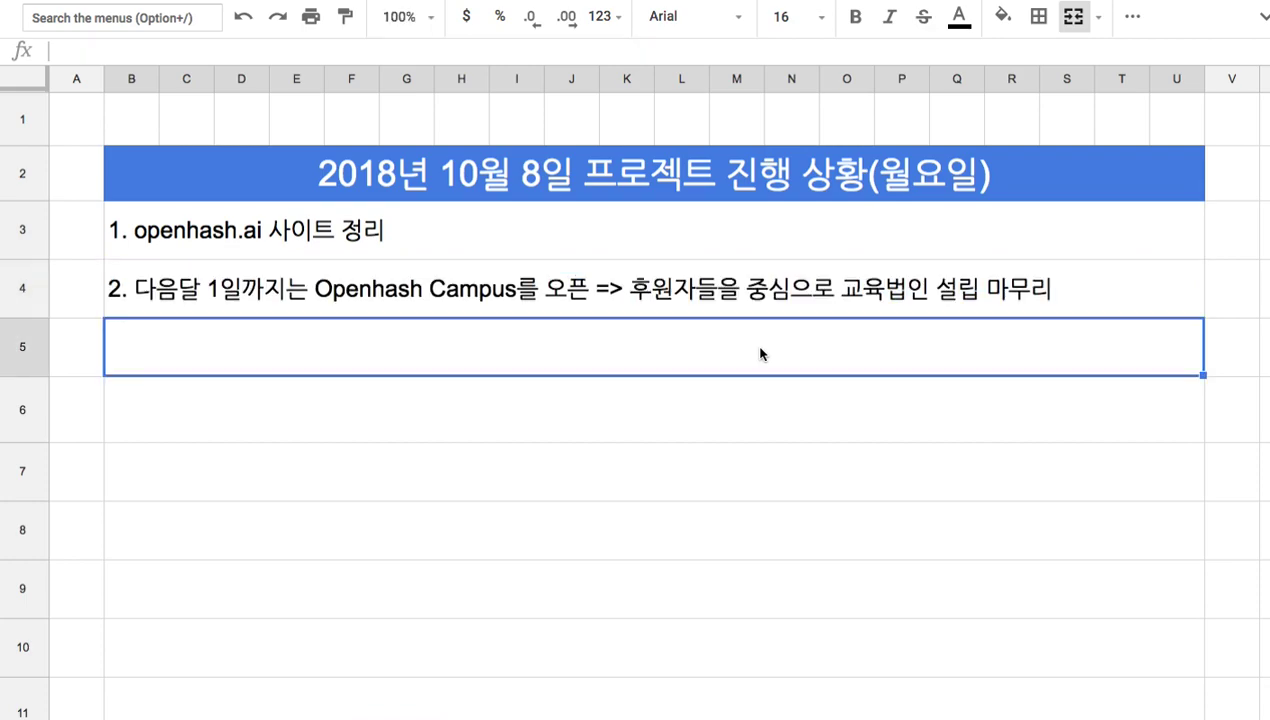
{"action": "left_click", "coordinate": [380, 290]}
{"action": "double_click", "coordinate": [316, 280]}
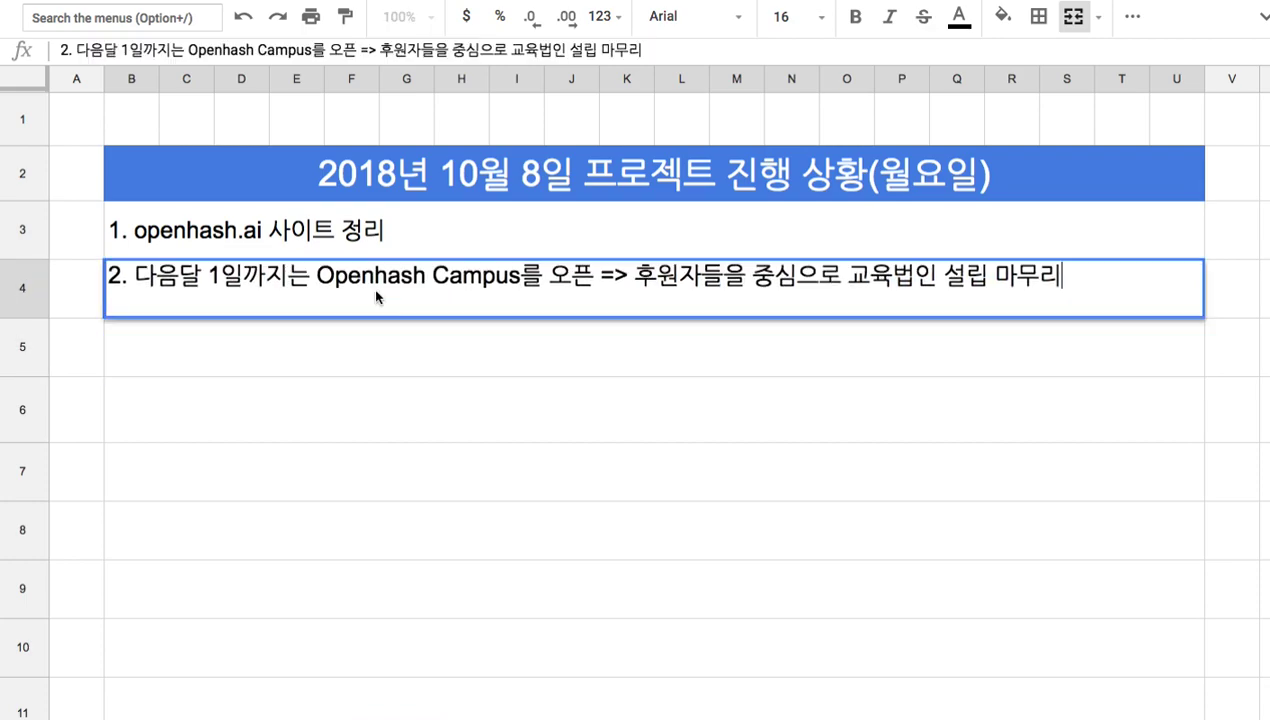
{"action": "left_click_drag", "start_coordinate": [316, 280], "coordinate": [511, 287]}
Step: Enter "3. 캠퍼스 수강생 모집 => 전국 순회(제주도와 부산)" as the third status item in row 5
{"action": "left_click", "coordinate": [461, 358]}
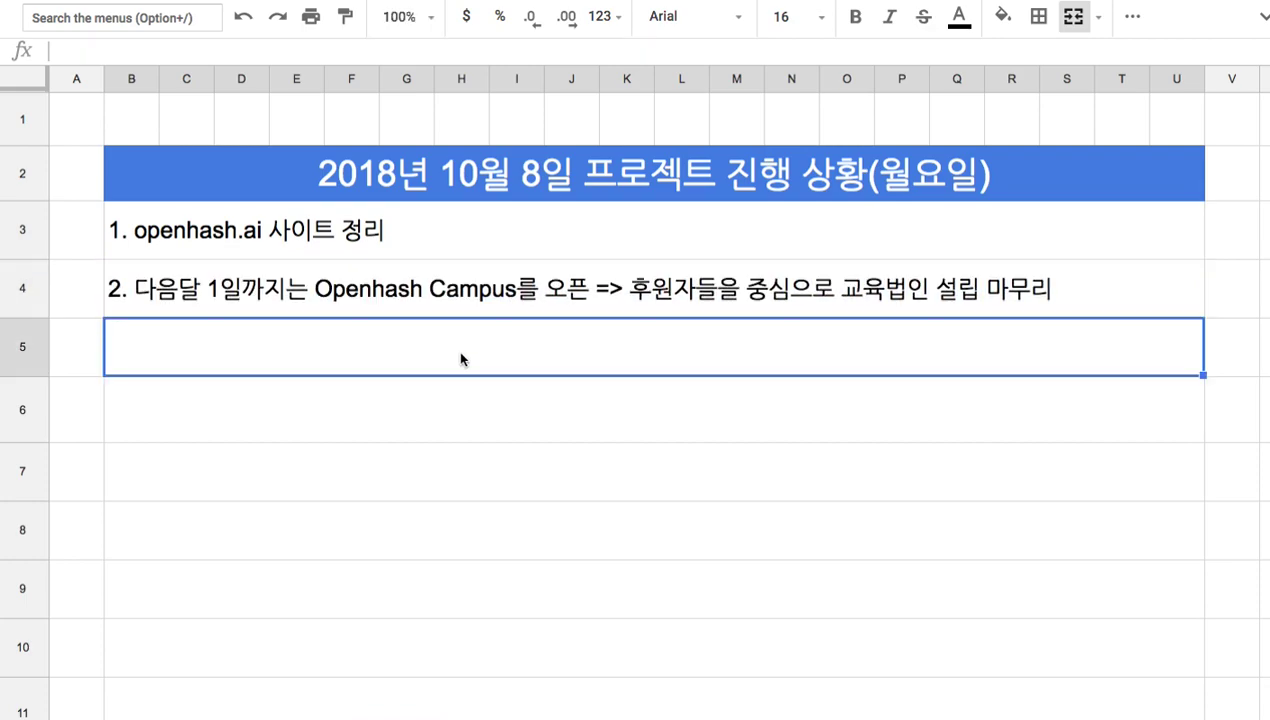
{"action": "type", "text": "3. "}
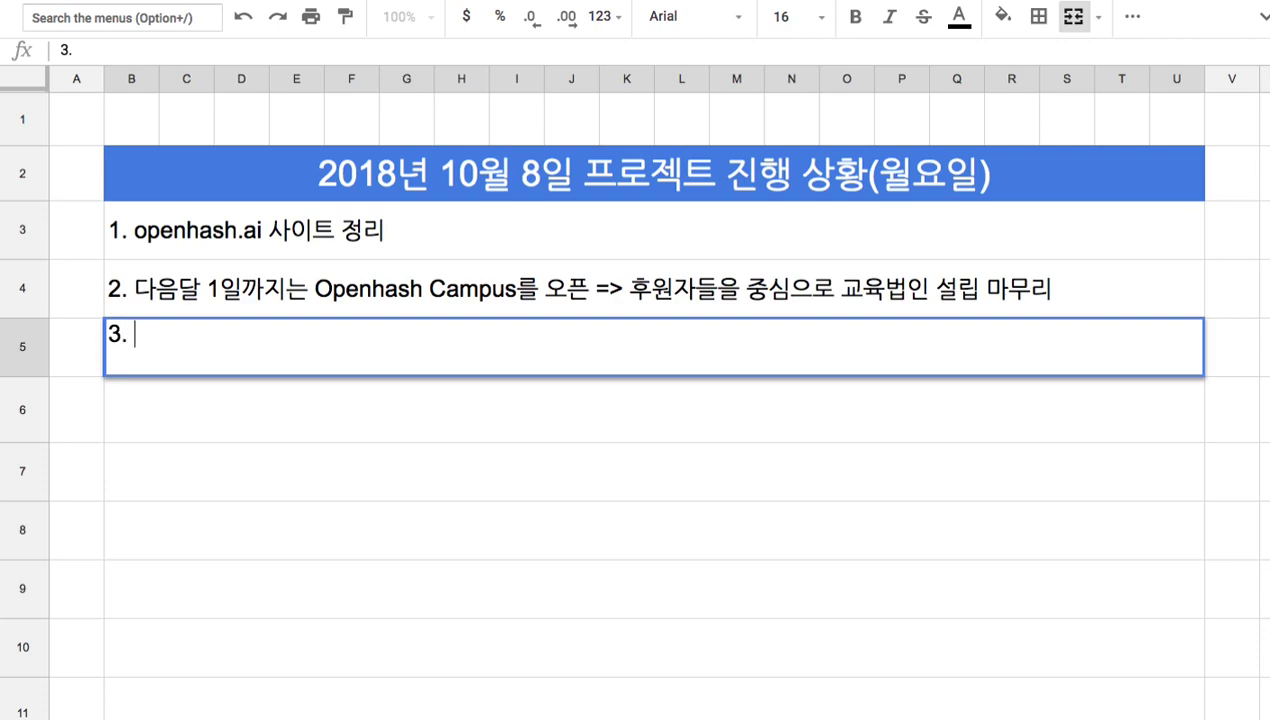
{"action": "type", "text": "캠퍼스 ㅅ"}
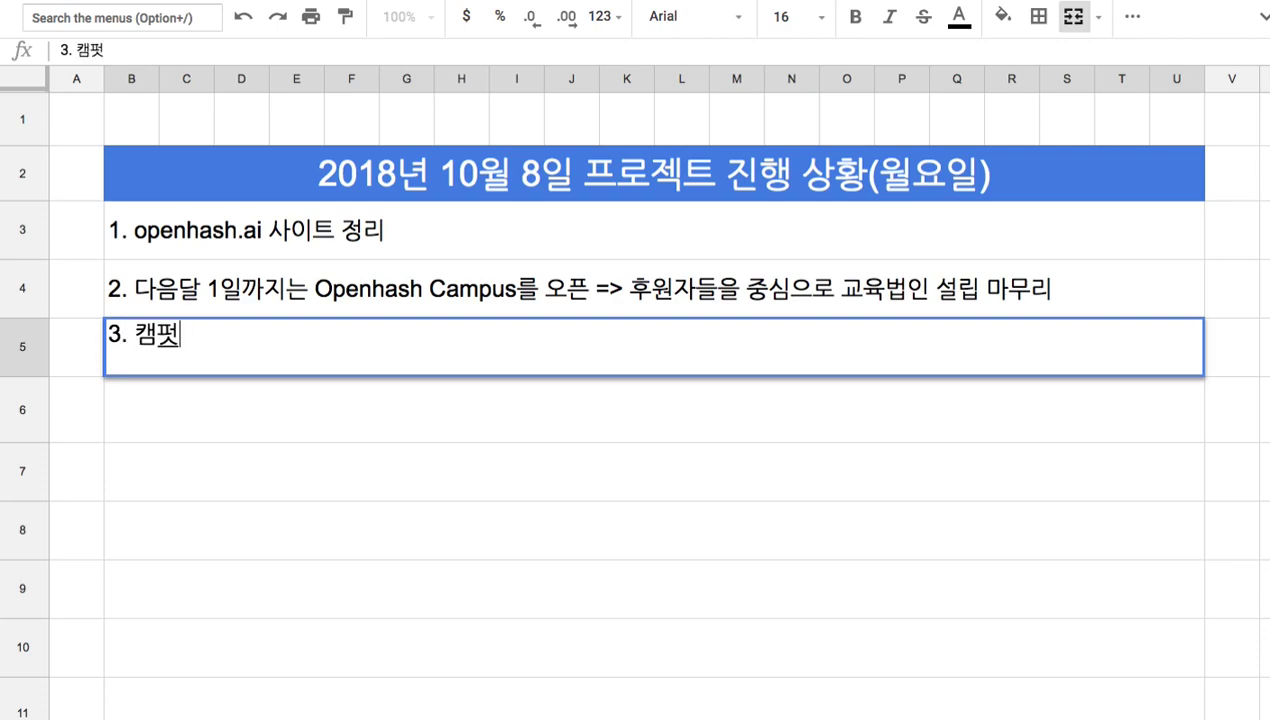
{"action": "type", "text": "수강생 모집 "}
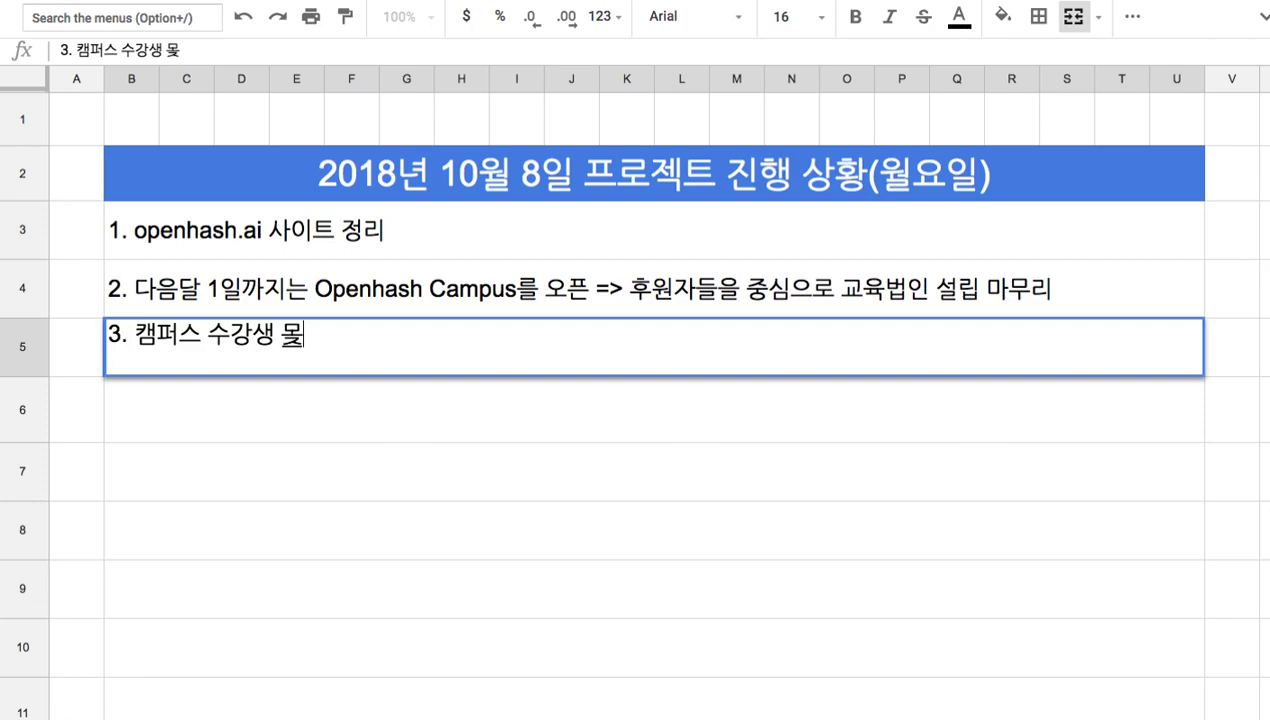
{"action": "type", "text": "=> 전"}
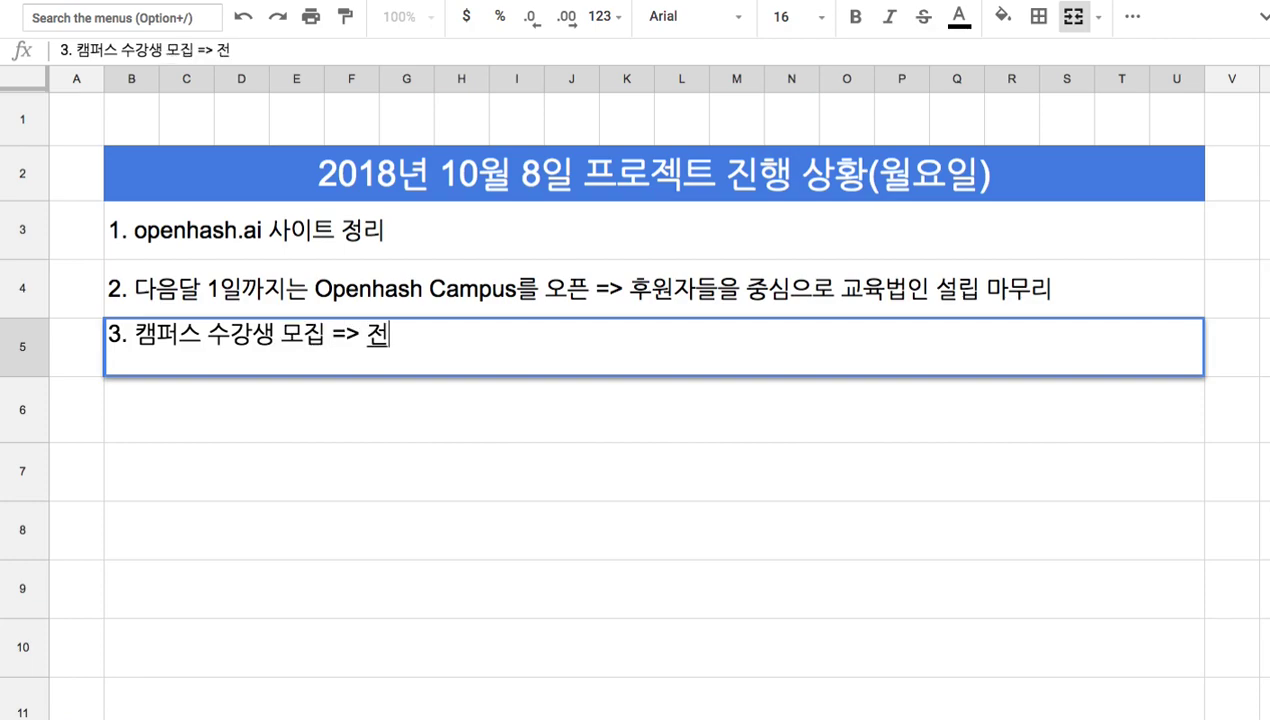
{"action": "type", "text": "국 숞회"}
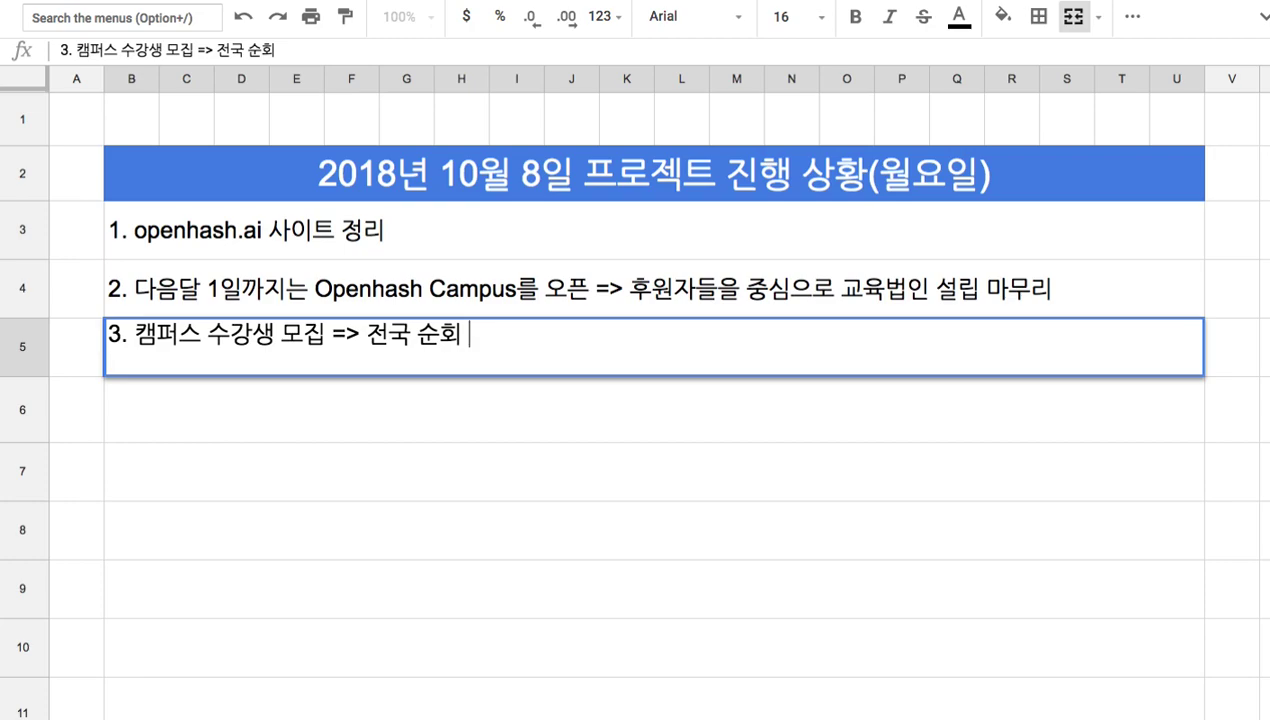
{"action": "key", "text": "BackSpace"}
{"action": "type", "text": "(제주도와 부산"}
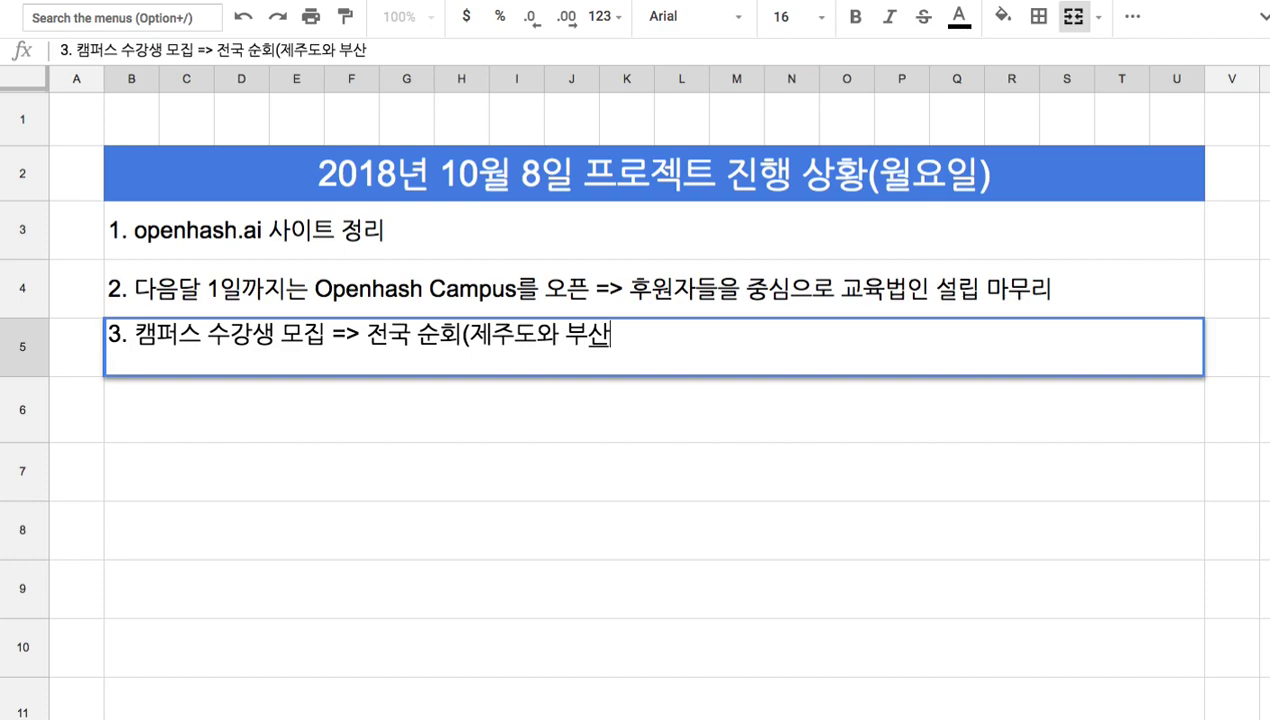
{"action": "type", "text": ")"}
{"action": "key", "text": "Return"}
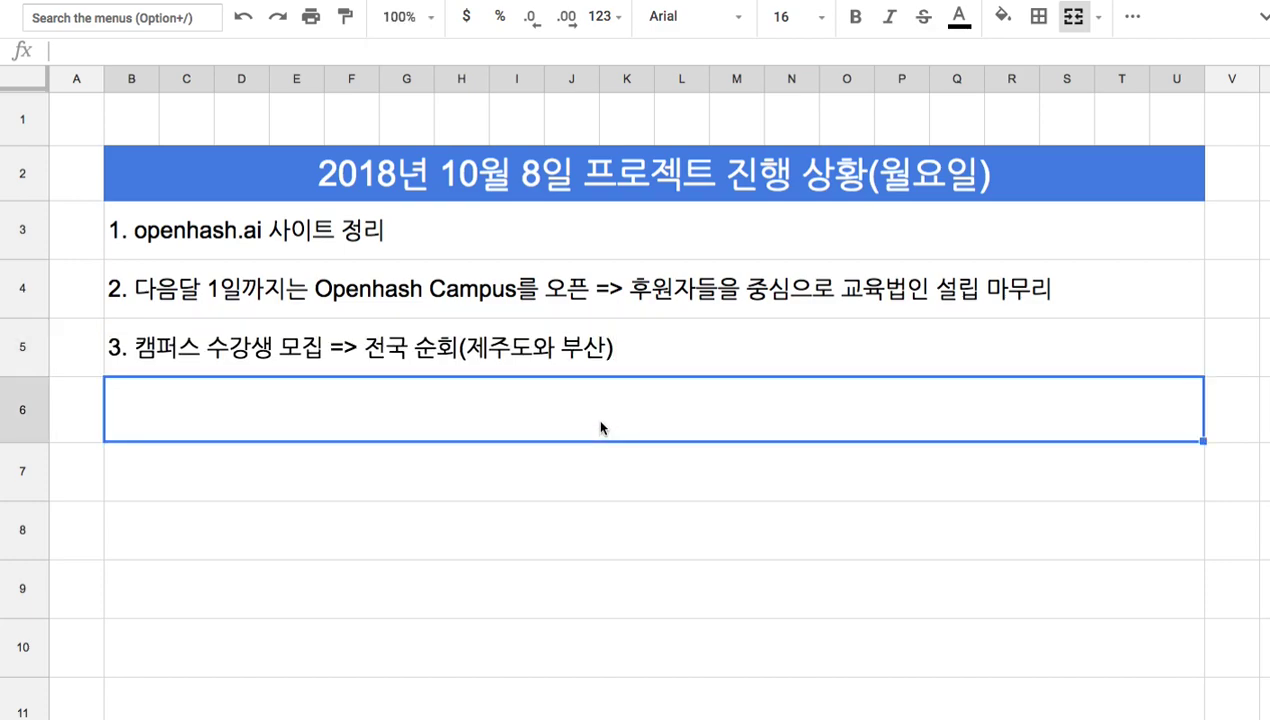
Step: Enter "4. 지난 주까지 사이트 작업하고, 일단 중단 => 강의 녹화(RxJS 6)" as the fourth status item in row 6
{"action": "type", "text": "4."}
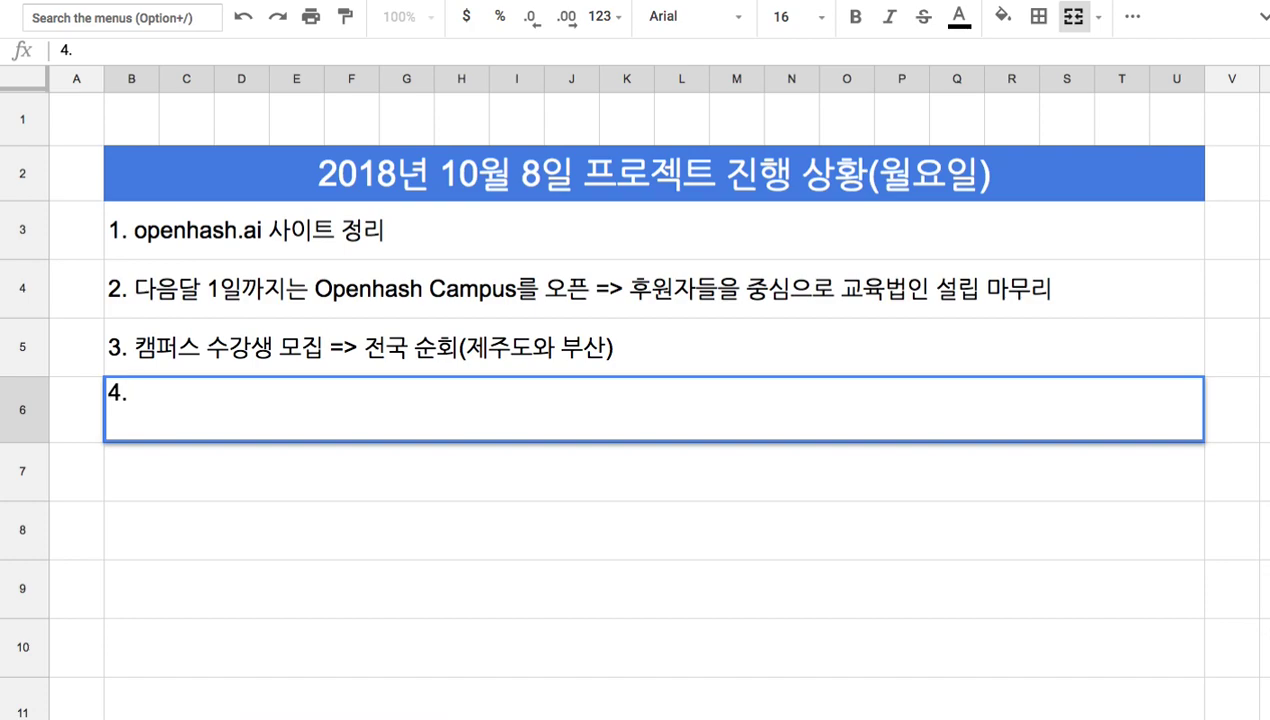
{"action": "type", "text": "지난 죽"}
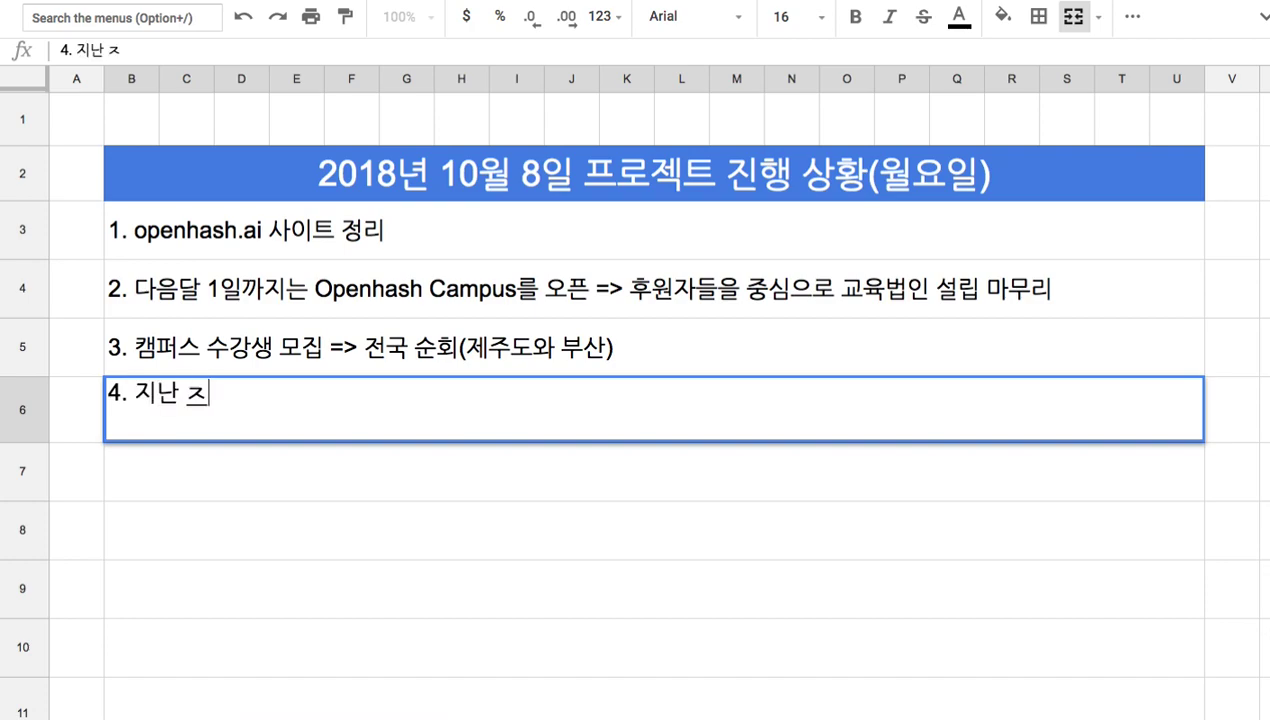
{"action": "type", "text": "까지 사이트 재"}
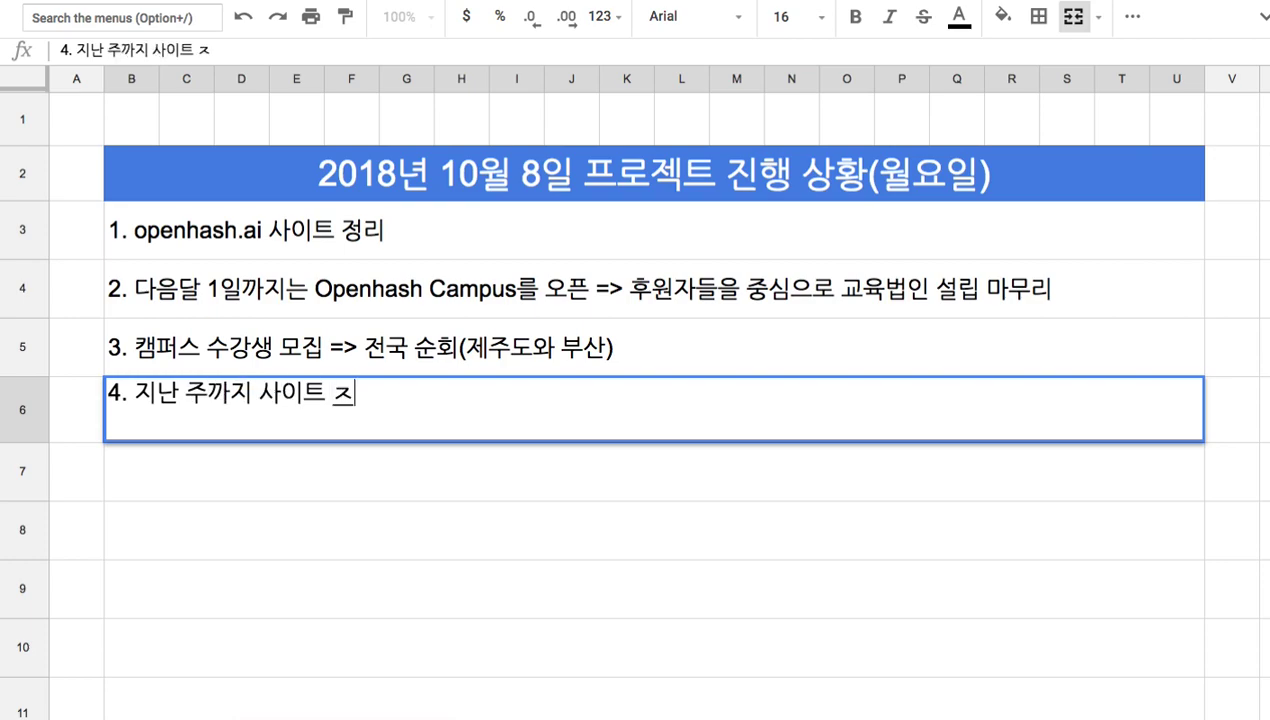
{"action": "type", "text": "업"}
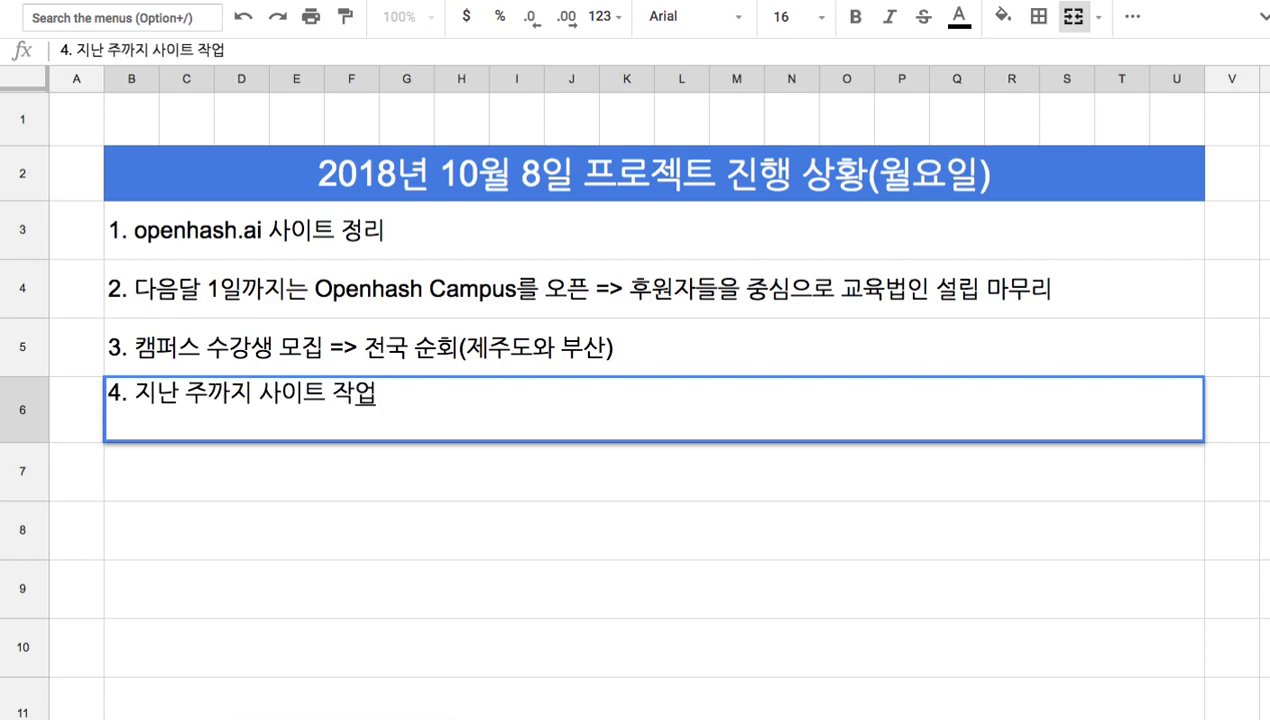
{"action": "type", "text": "하고, "}
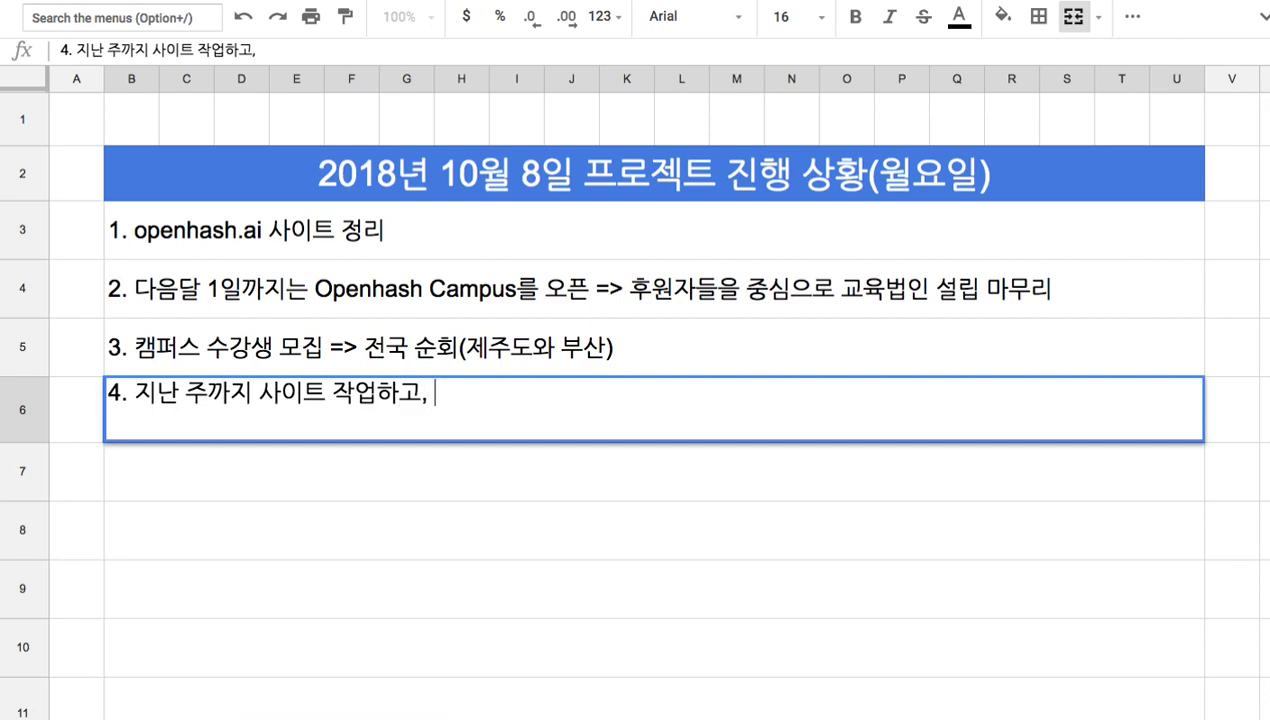
{"action": "type", "text": "일ㄷ단 중단 "}
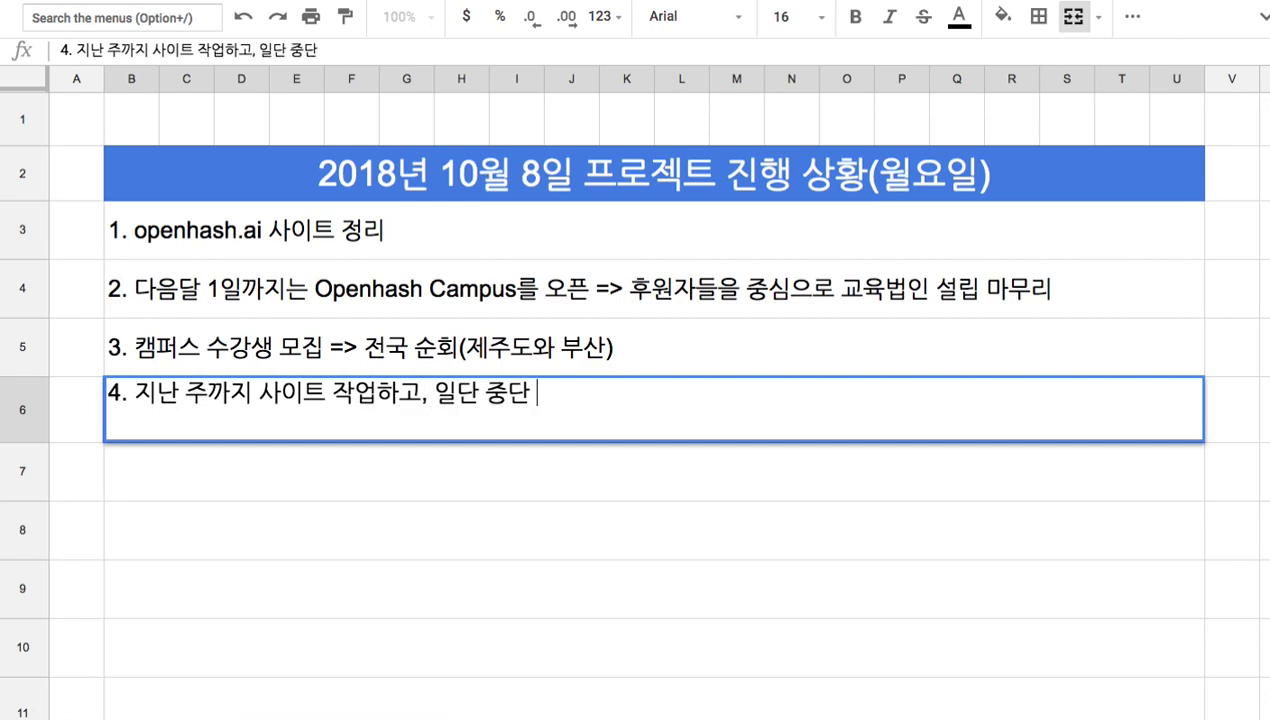
{"action": "type", "text": "=> 강의 ㄴ"}
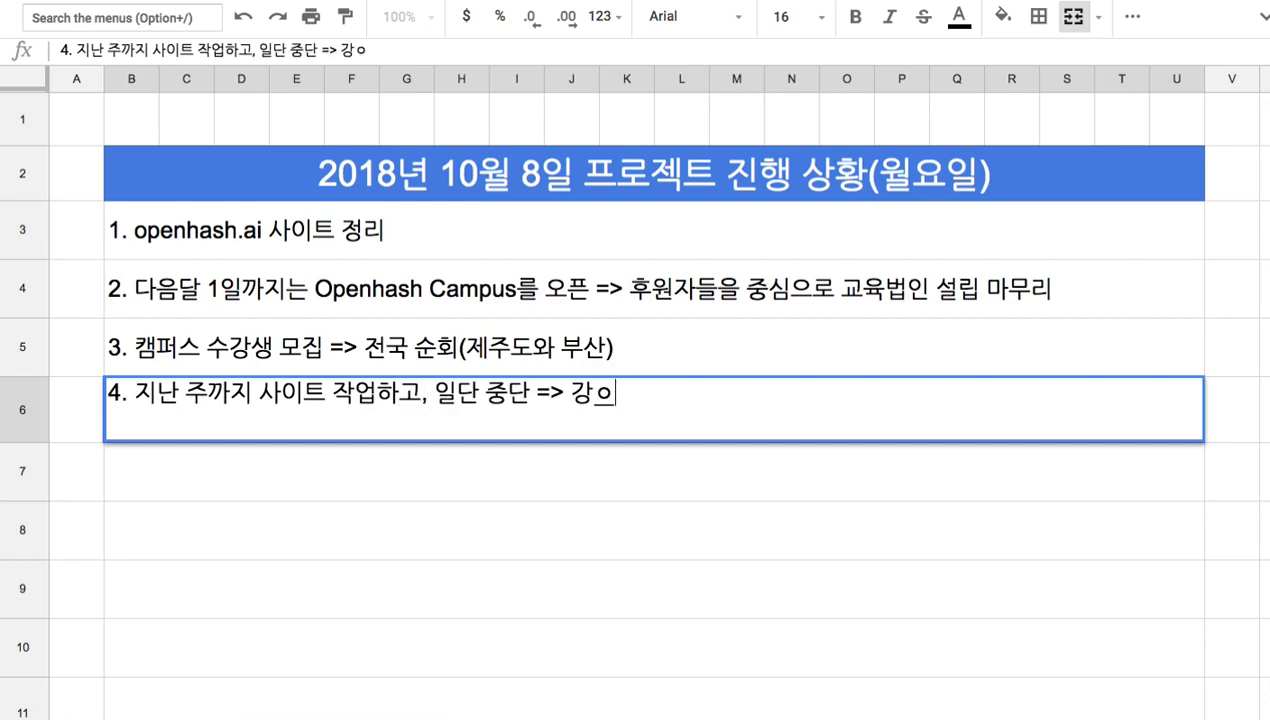
{"action": "type", "text": "녹화"}
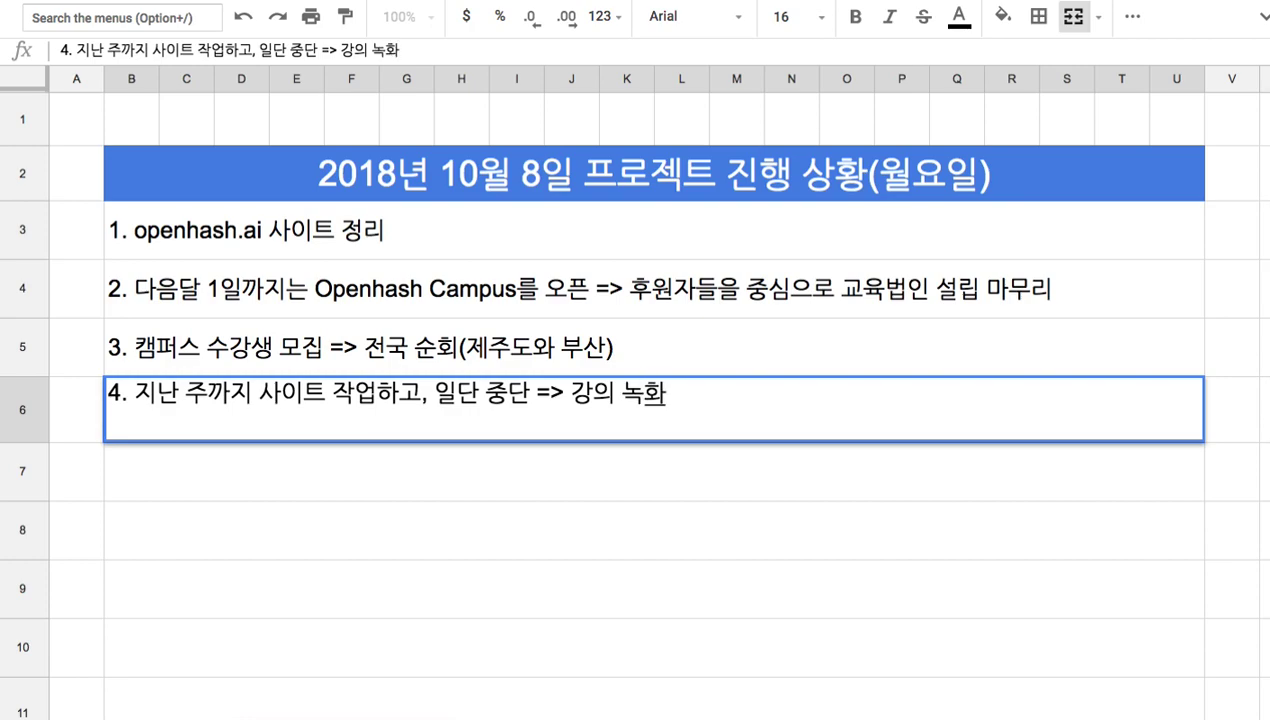
{"action": "type", "text": "(T"}
{"action": "key", "text": "BackSpace"}
{"action": "type", "text": "RxJS"}
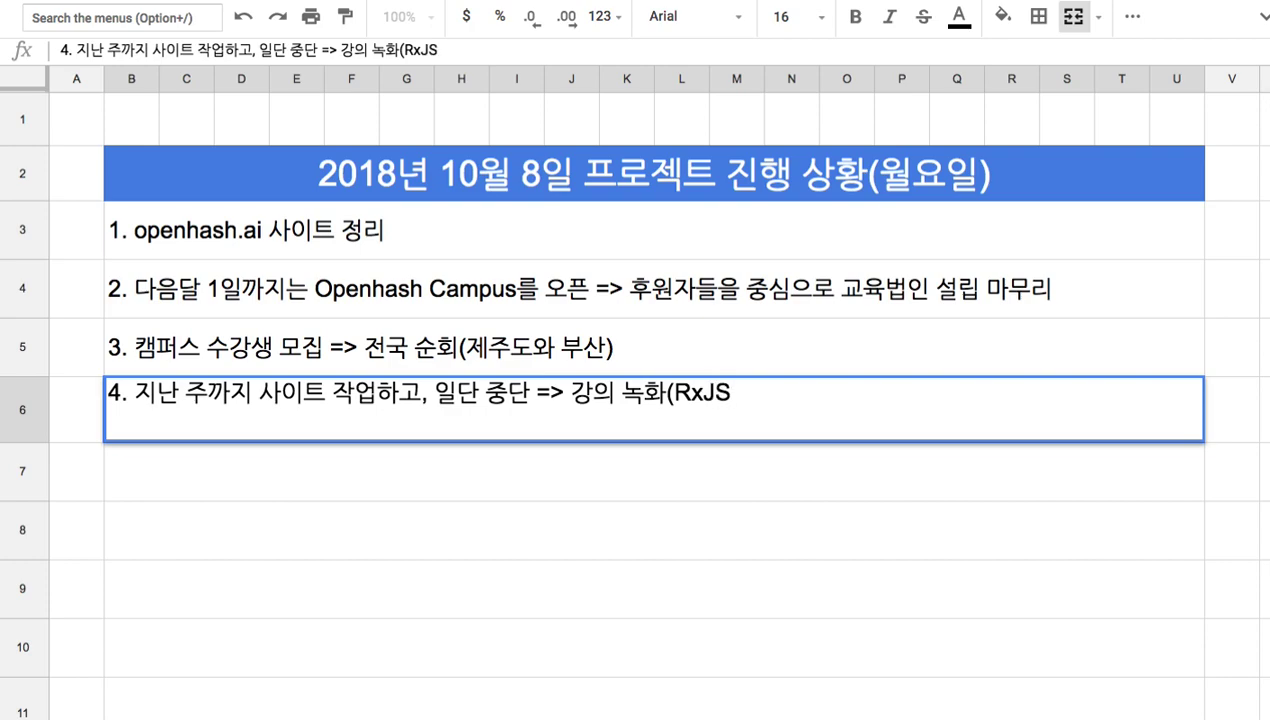
{"action": "type", "text": "6"}
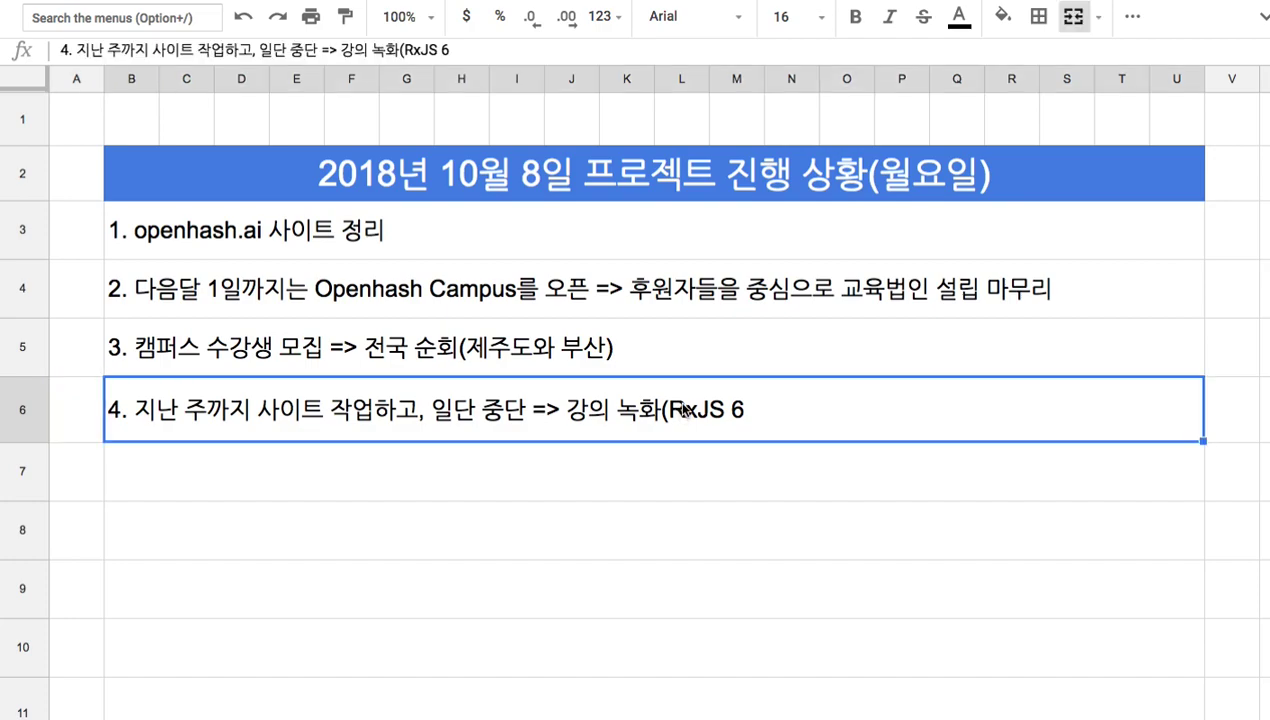
{"action": "type", "text": ")"}
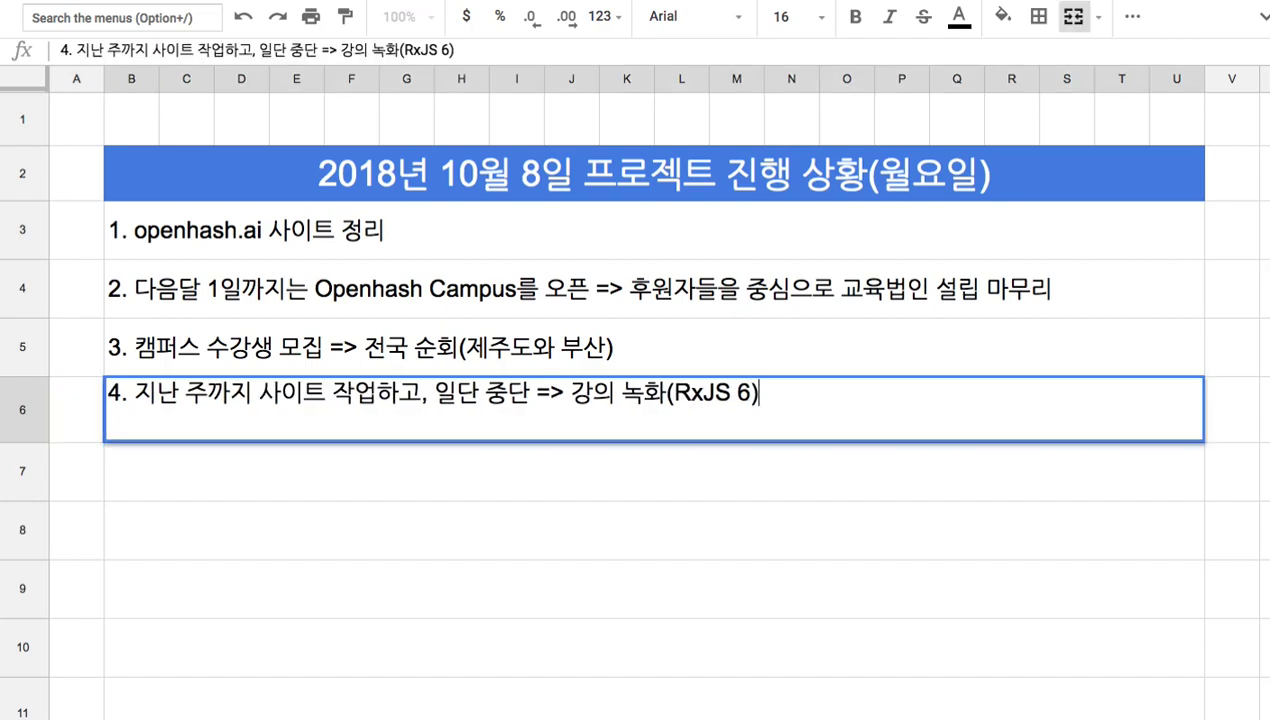
Step: Extend the fourth status item with " => Lua, Haskell 녹화 마무리 => Cycle.js 마무리"
{"action": "type", "text": " => "}
{"action": "type", "text": "|"}
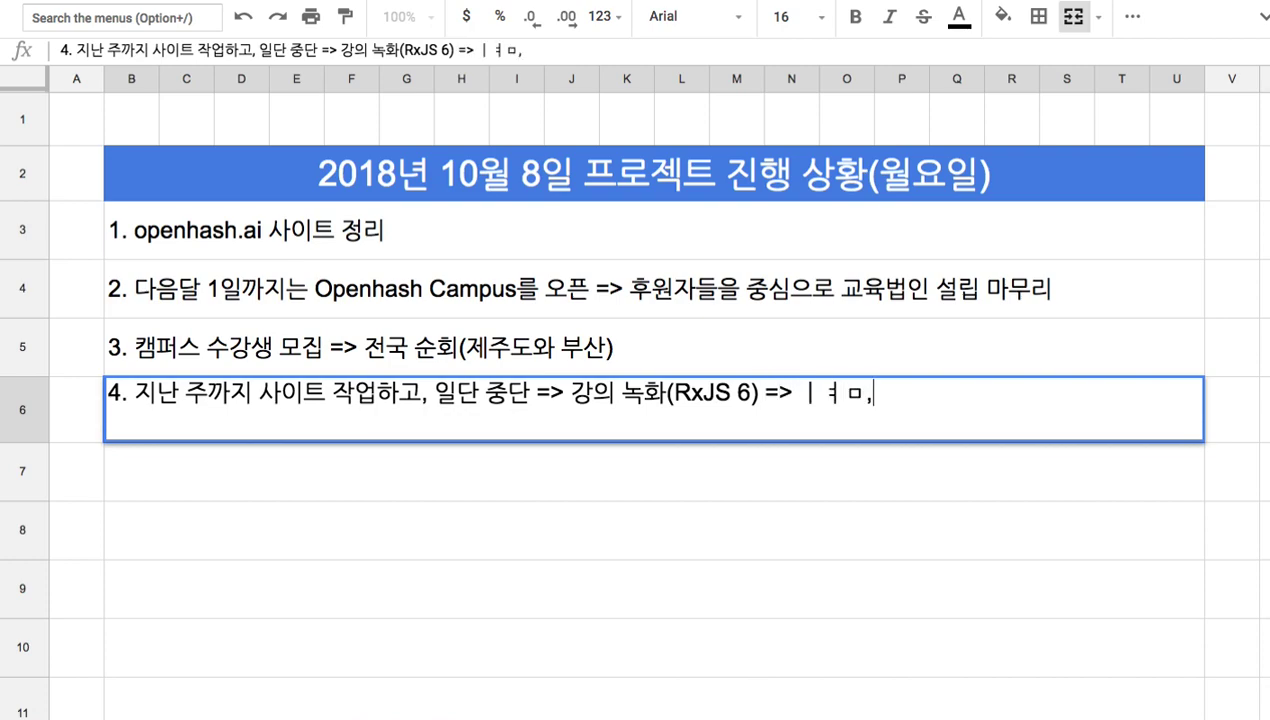
{"action": "key", "text": "BackSpace"}
{"action": "key", "text": "BackSpace"}
{"action": "key", "text": "BackSpace"}
{"action": "type", "text": "Lua"}
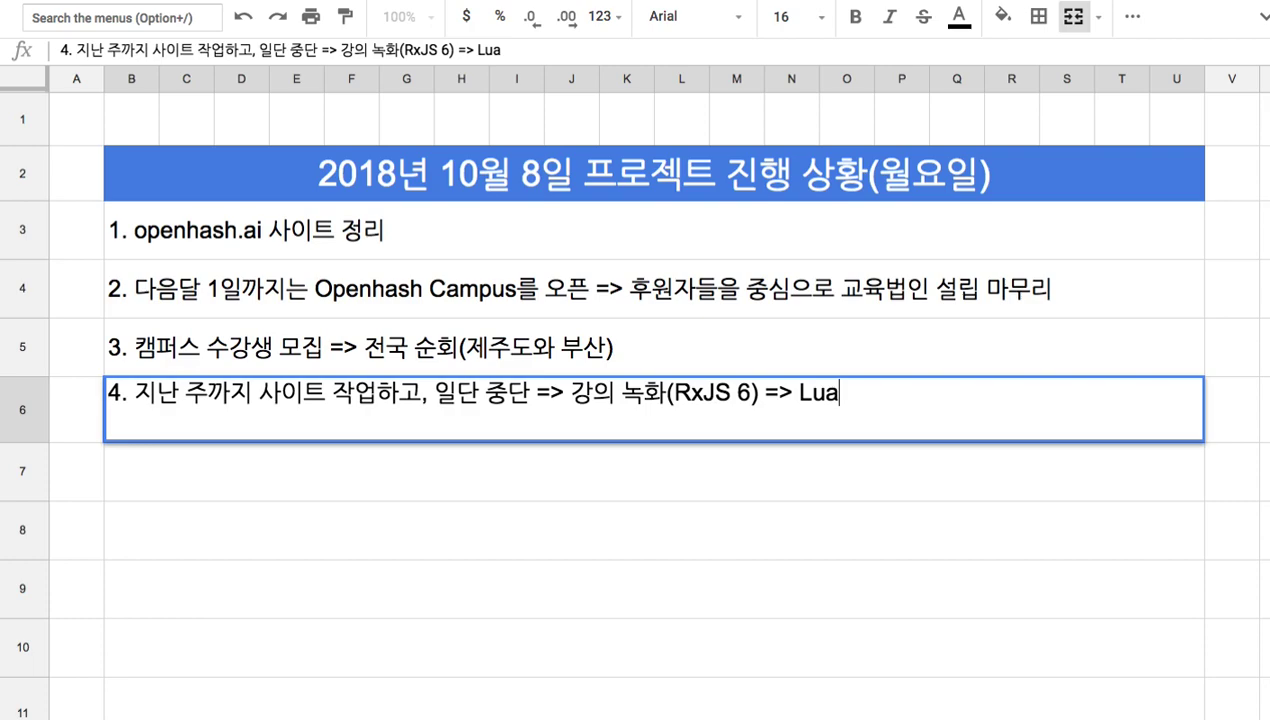
{"action": "type", "text": ", Hask"}
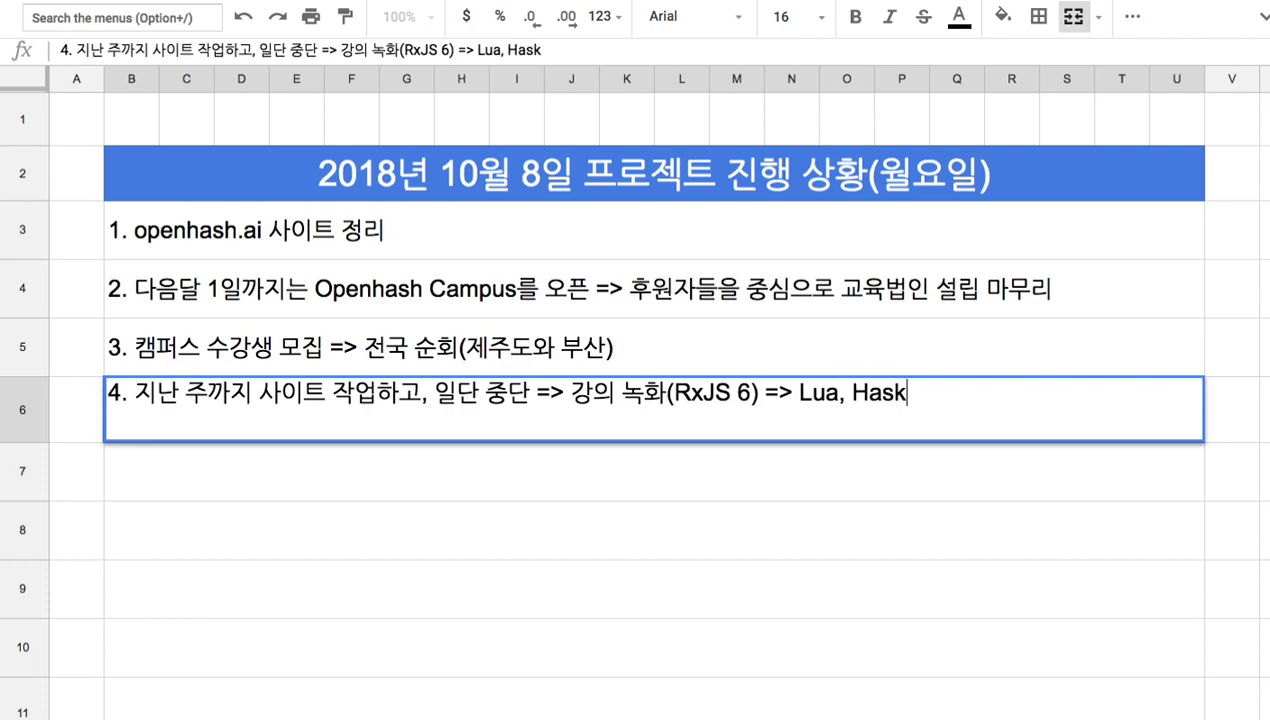
{"action": "type", "text": "ell 녹화 "}
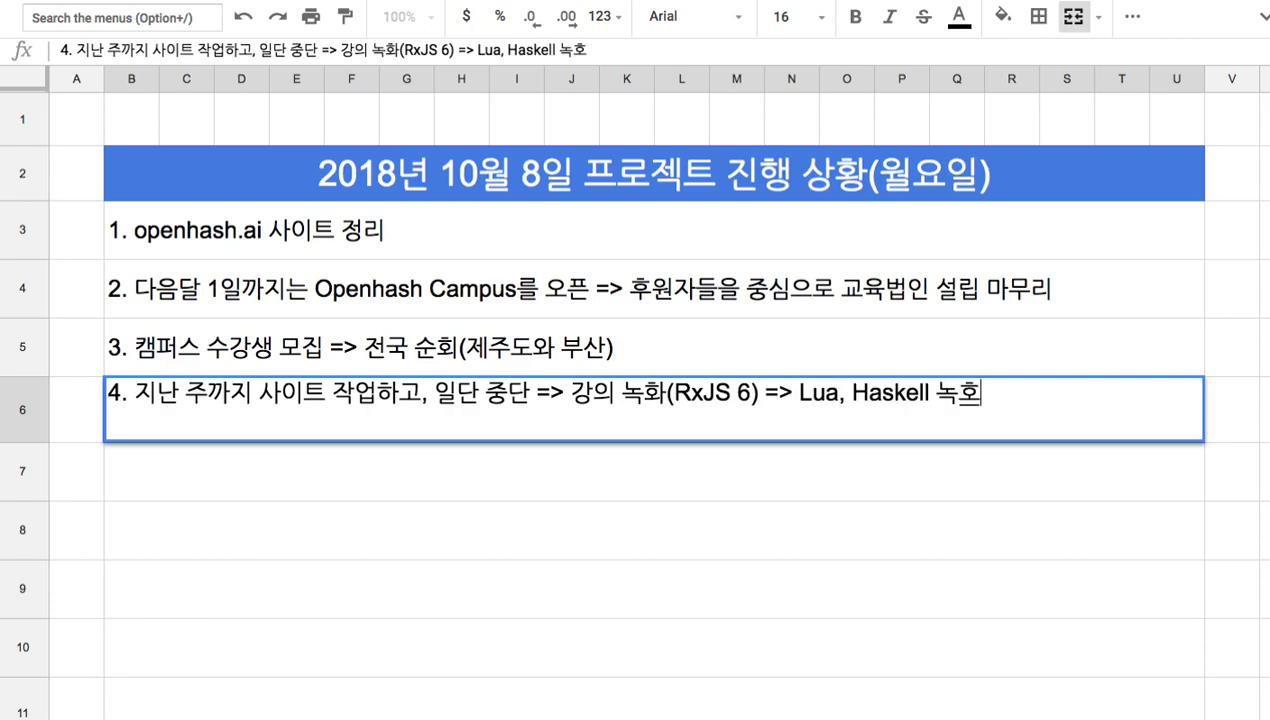
{"action": "type", "text": "마무리 ="}
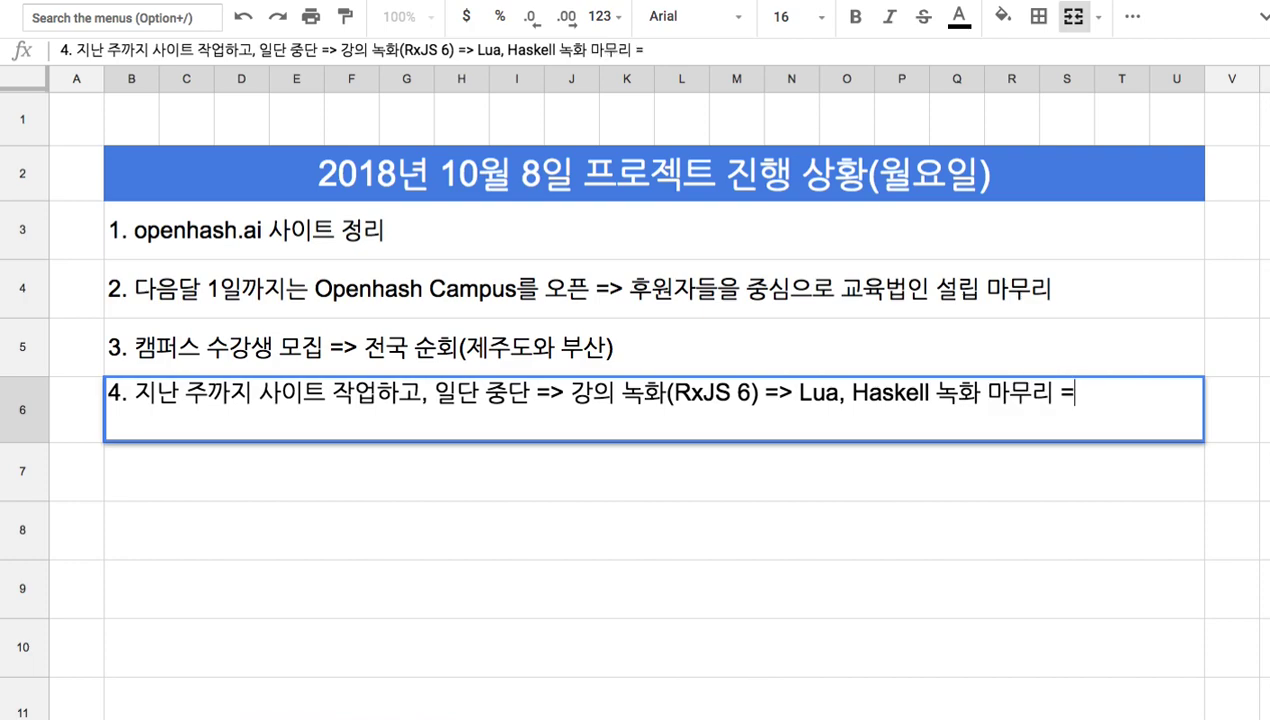
{"action": "type", "text": "> Cycl"}
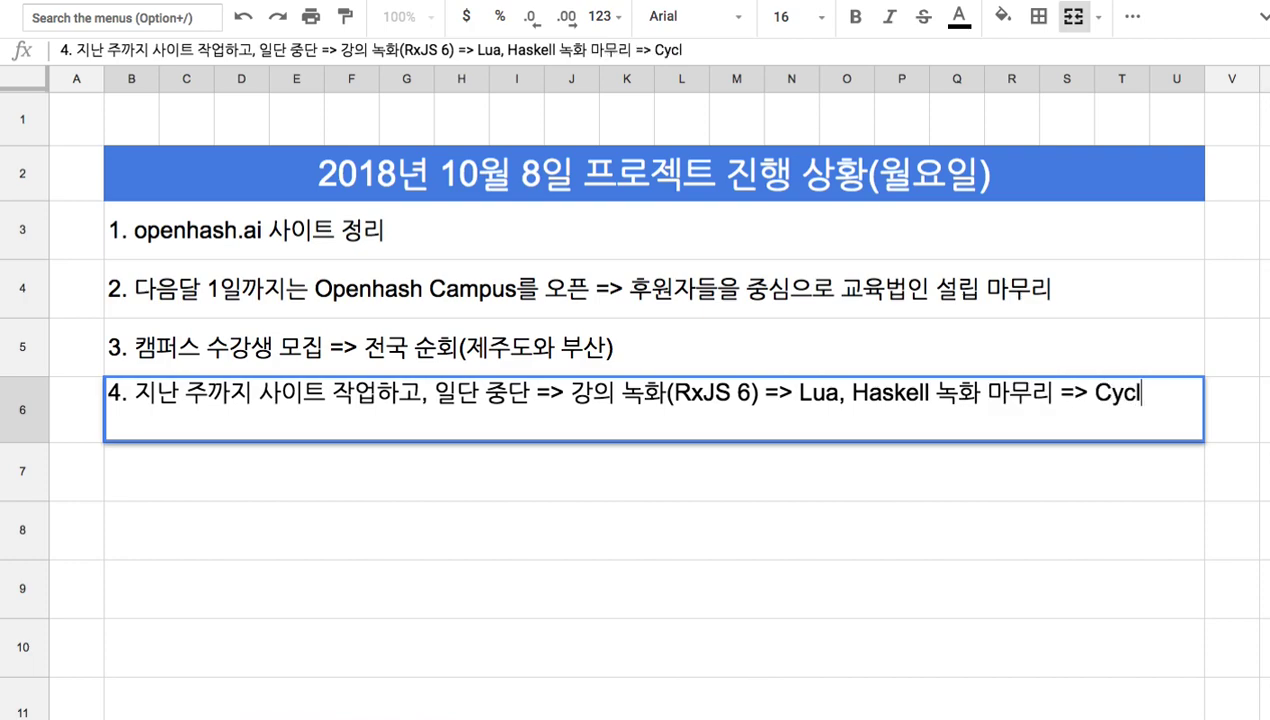
{"action": "type", "text": "e.js"}
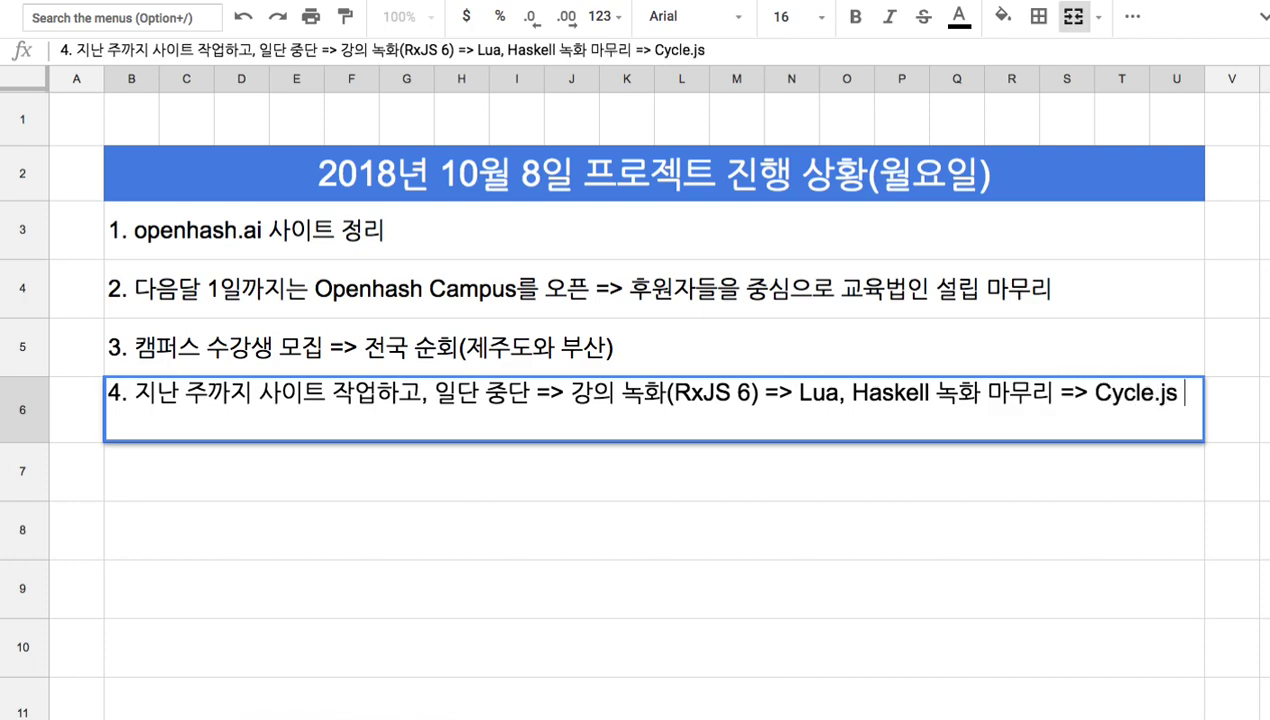
{"action": "type", "text": " 마무리"}
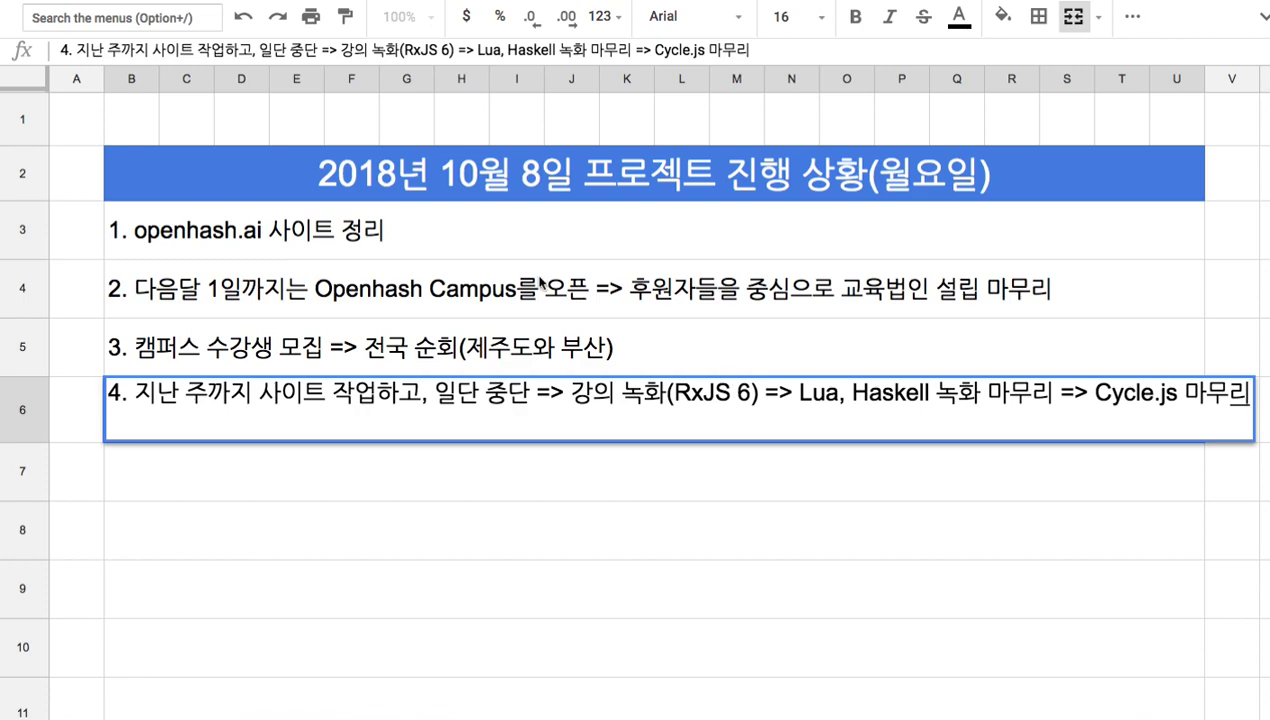
Step: Highlight Openhash Campus in item 2, and Lua, Haskell and Cycle.js in item 4
{"action": "left_click", "coordinate": [509, 291]}
{"action": "key", "text": "Return"}
{"action": "left_click_drag", "start_coordinate": [316, 276], "coordinate": [521, 277]}
{"action": "double_click", "coordinate": [664, 394]}
{"action": "left_click_drag", "start_coordinate": [667, 396], "coordinate": [920, 393]}
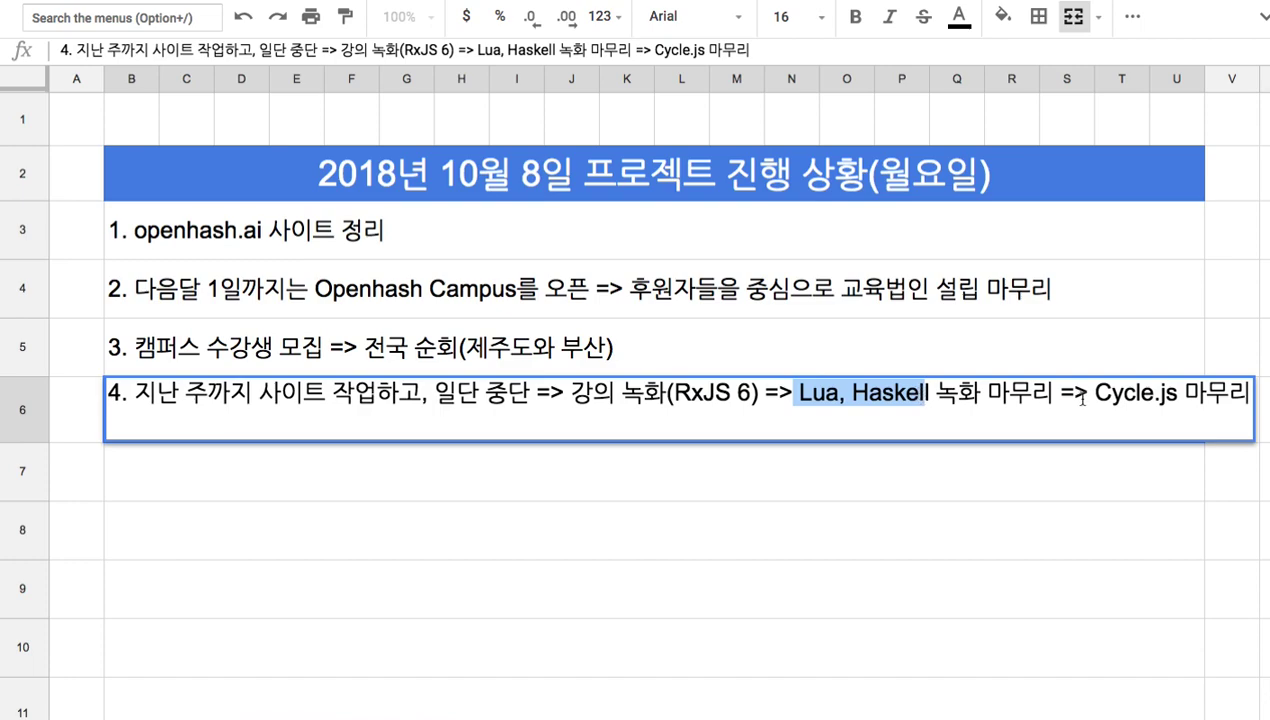
{"action": "left_click_drag", "start_coordinate": [1090, 394], "coordinate": [1141, 399]}
{"action": "left_click_drag", "start_coordinate": [667, 396], "coordinate": [932, 398]}
Step: Enter "5. 완성된 강좌 4~5개 => 교육사이트 오픈" as the fifth status item in row 7
{"action": "left_click", "coordinate": [717, 482]}
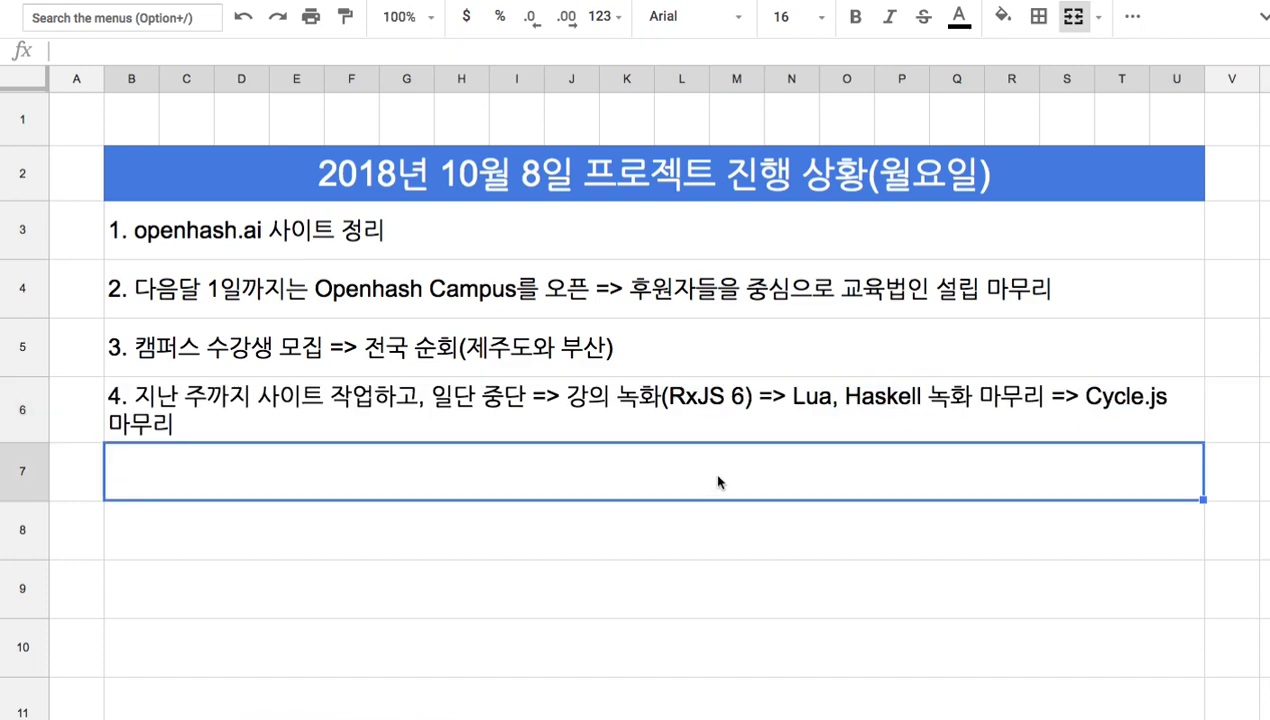
{"action": "type", "text": "5. 완"}
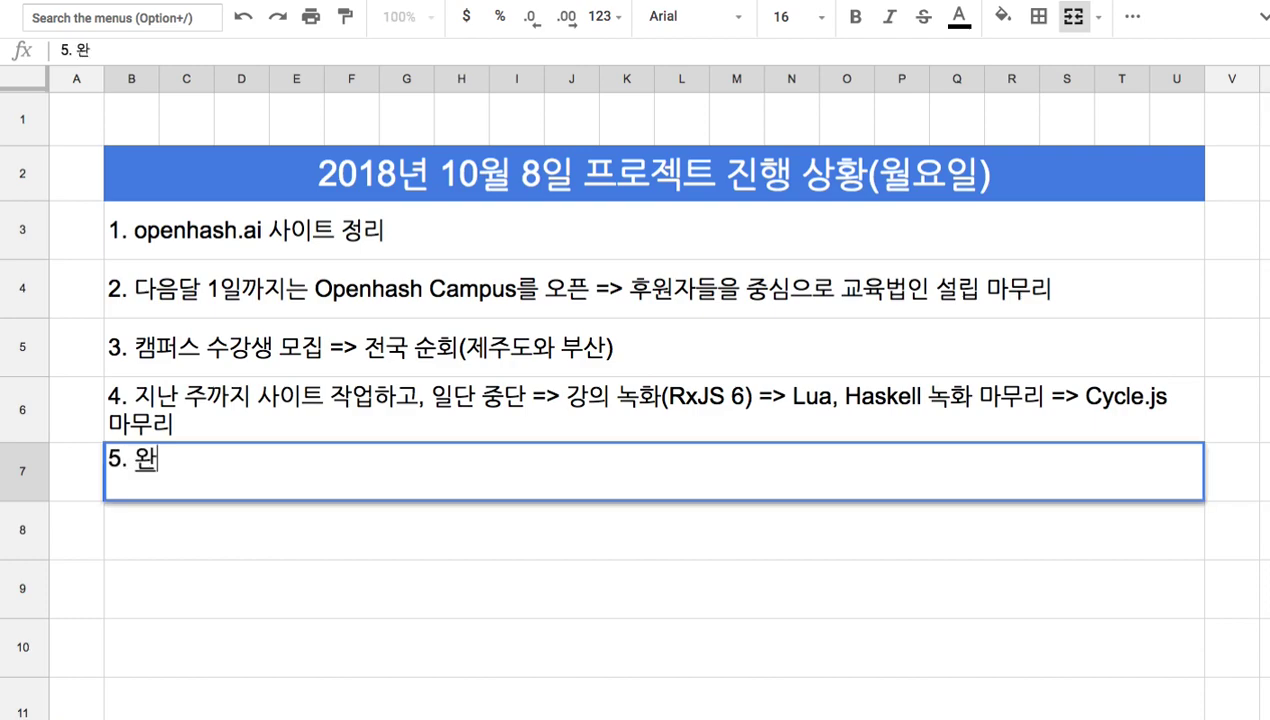
{"action": "type", "text": "성된 강좌 "}
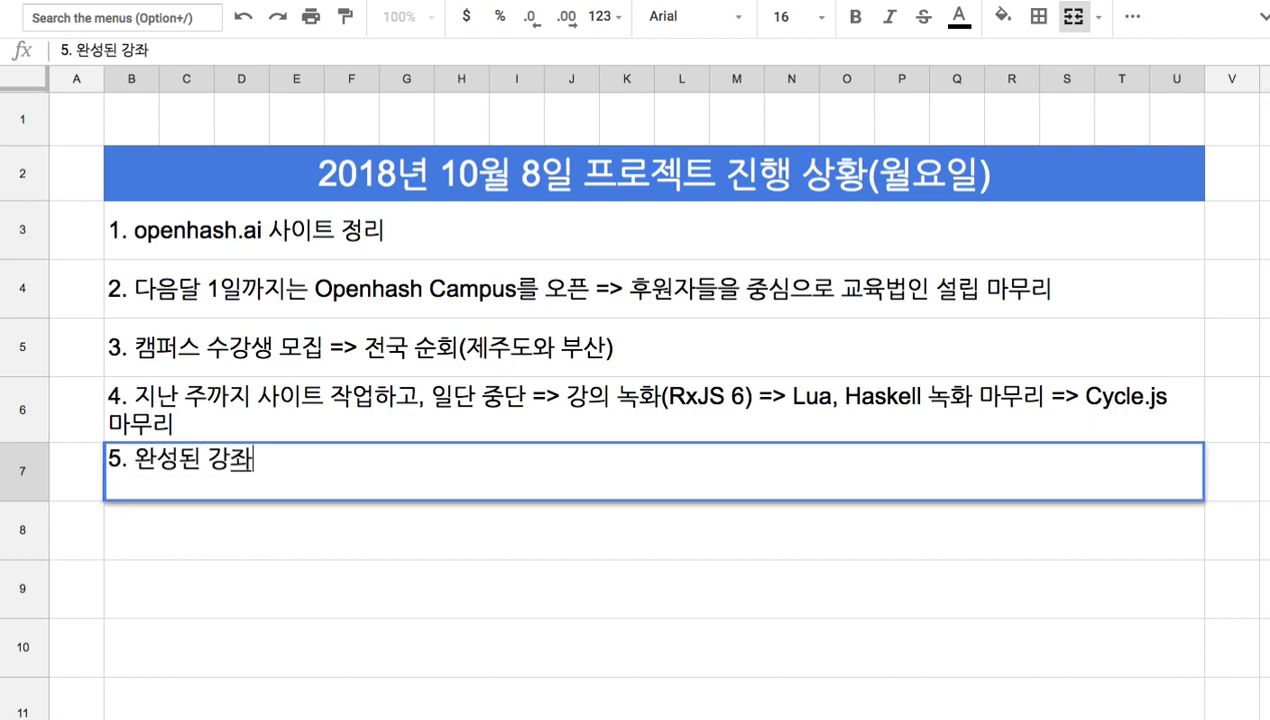
{"action": "type", "text": "4~5개"}
{"action": "type", "text": "=> "}
{"action": "type", "text": "사"}
{"action": "key", "text": "BackSpace"}
{"action": "key", "text": "BackSpace"}
{"action": "type", "text": "교육"}
{"action": "type", "text": "사이트 오픈"}
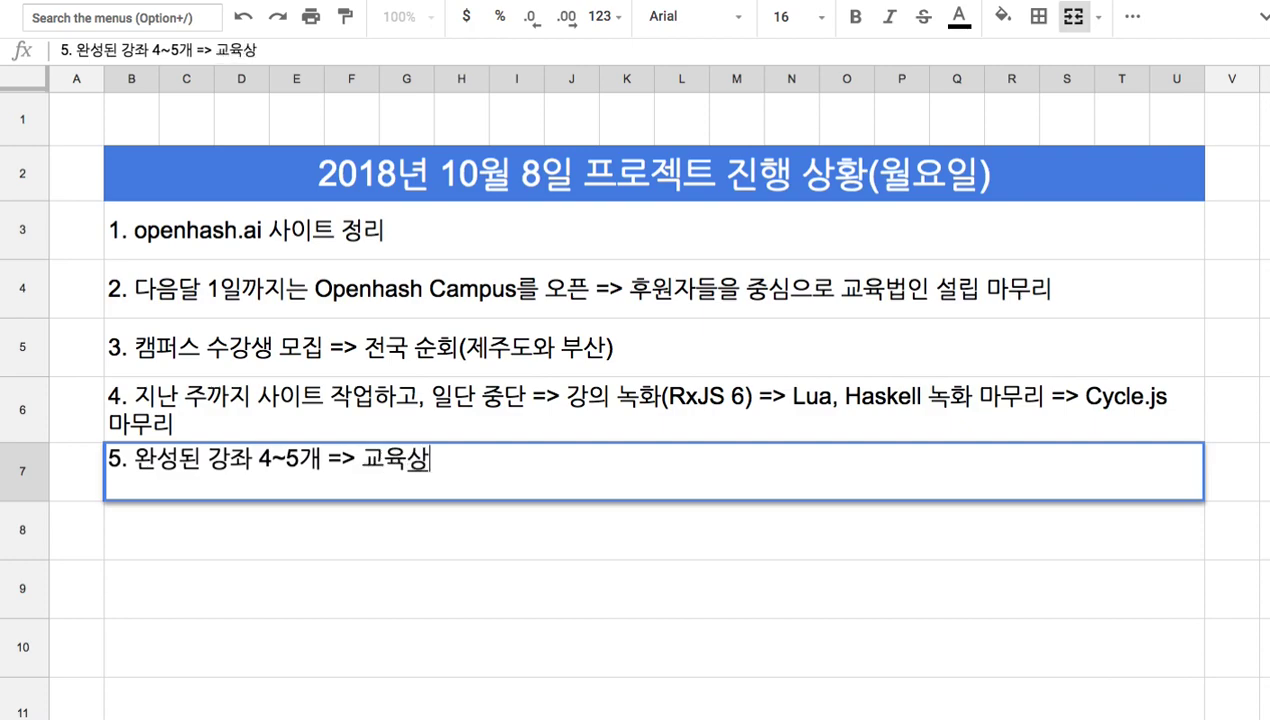
Step: Extend the fifth status item with " => 교육법인 설립 => 법인 확장"
{"action": "type", "text": " => "}
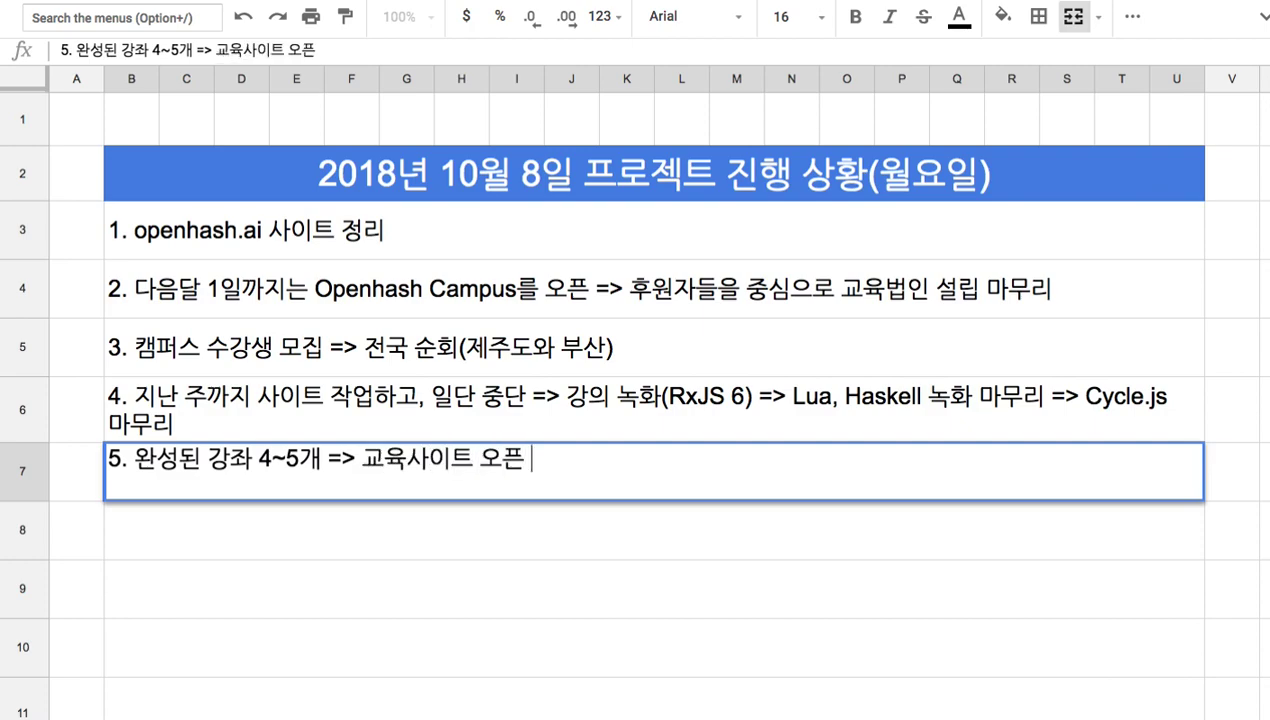
{"action": "type", "text": "교"}
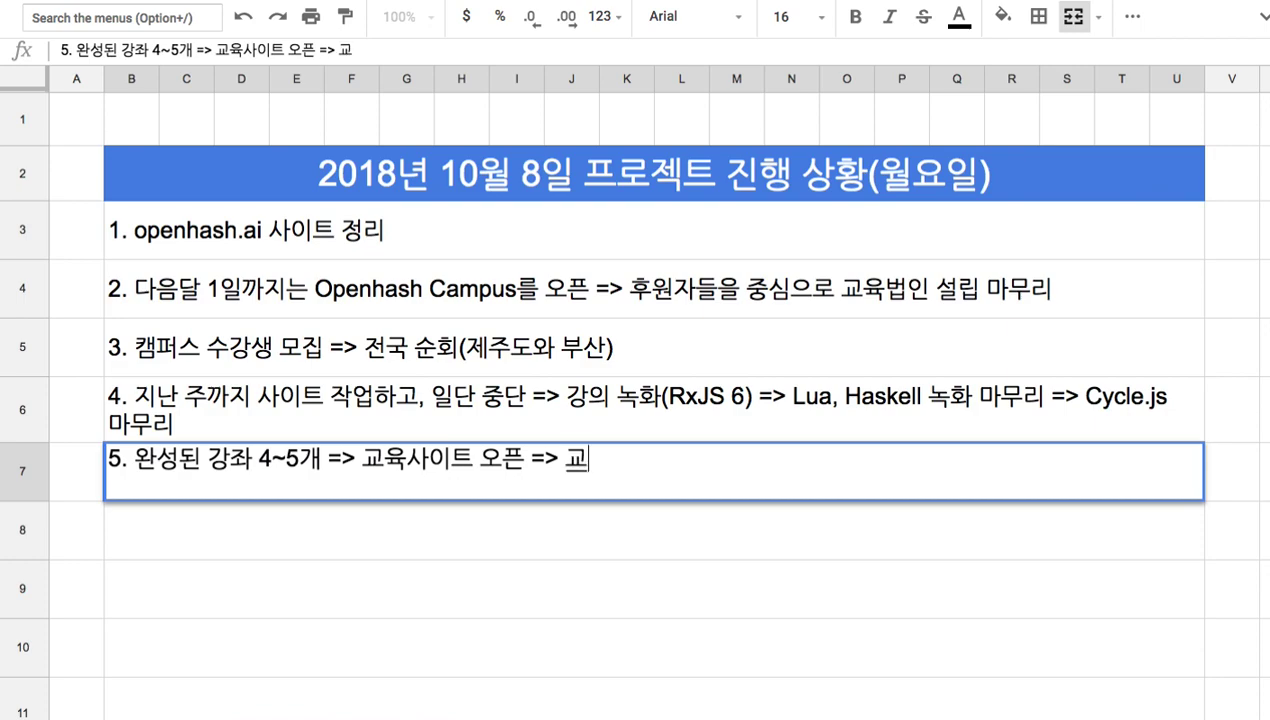
{"action": "type", "text": "육법인 설립"}
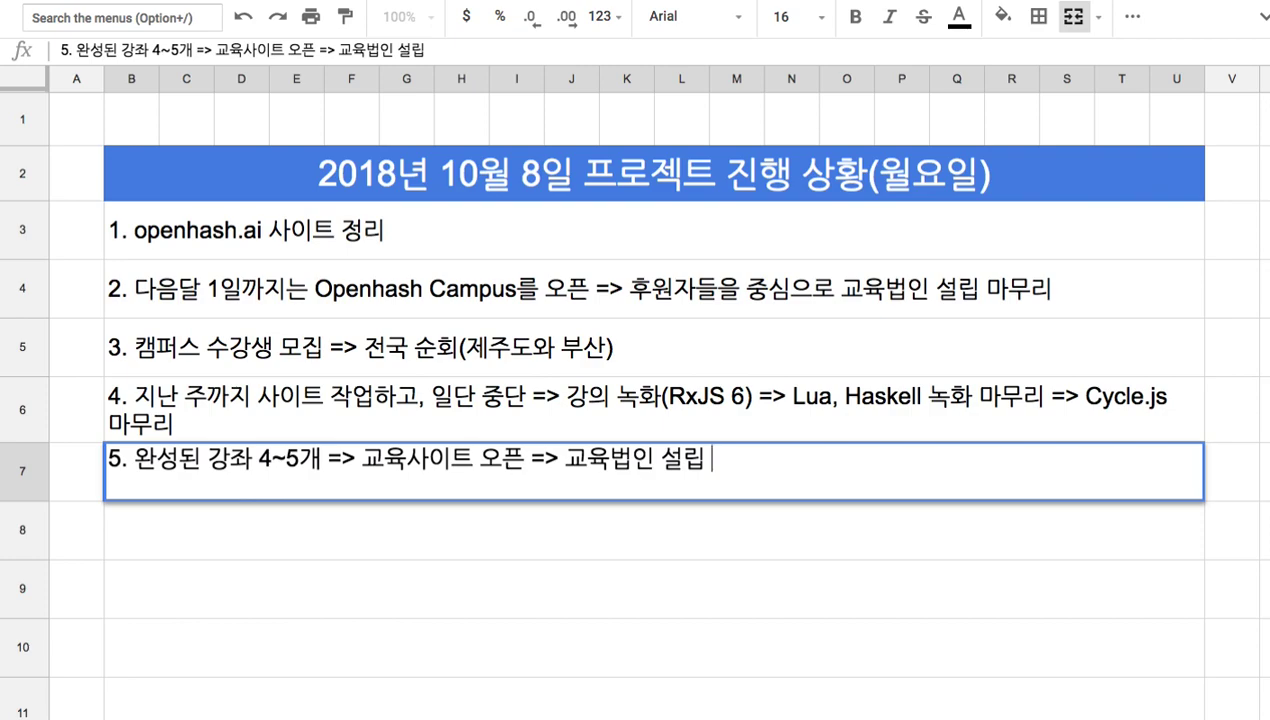
{"action": "type", "text": "=> 버"}
{"action": "type", "text": "법인 확장"}
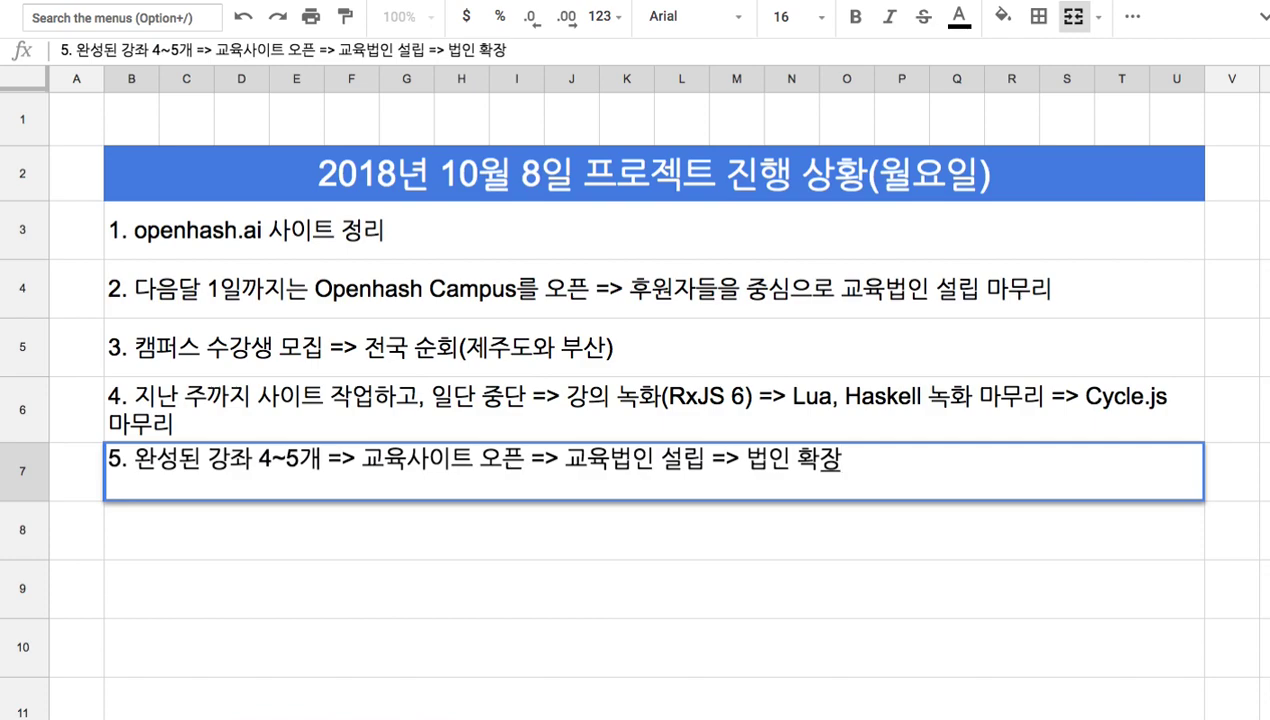
Step: Highlight 법인 확장 in item 5 and 교육법인 설립 in item 2
{"action": "left_click", "coordinate": [740, 459]}
{"action": "left_click_drag", "start_coordinate": [740, 459], "coordinate": [892, 461]}
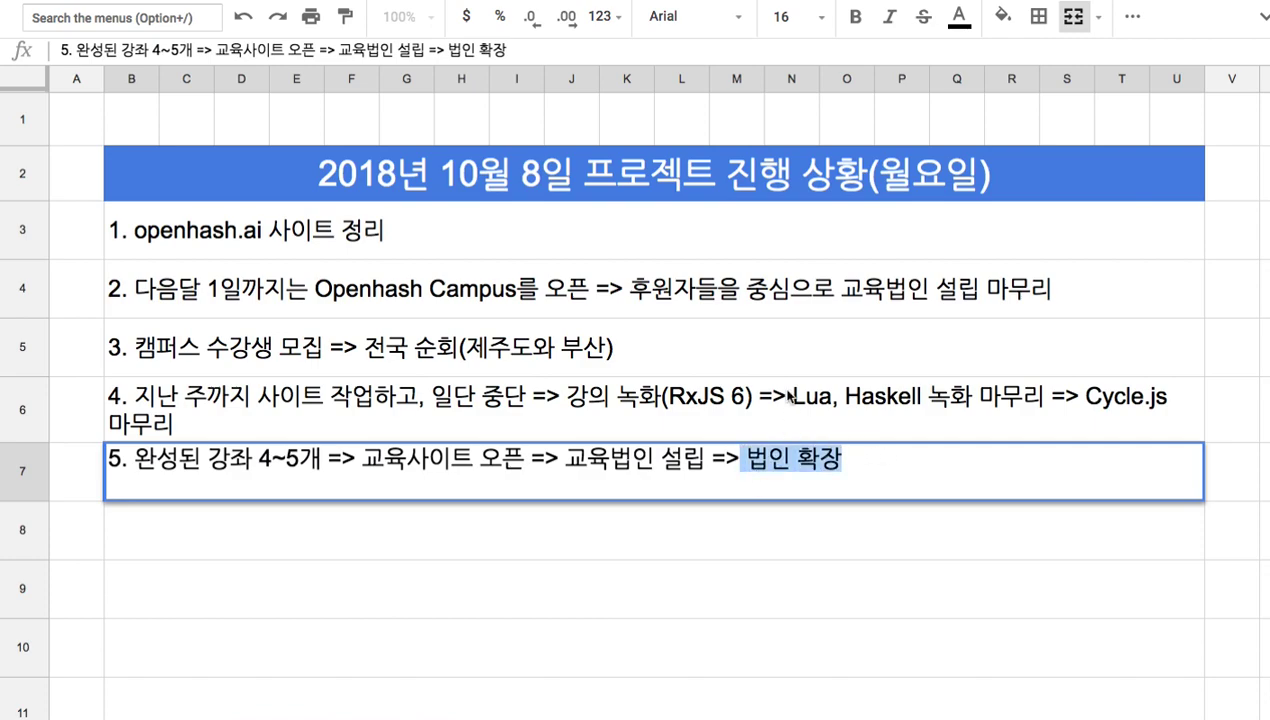
{"action": "left_click", "coordinate": [837, 308]}
{"action": "double_click", "coordinate": [837, 308]}
{"action": "left_click", "coordinate": [848, 283]}
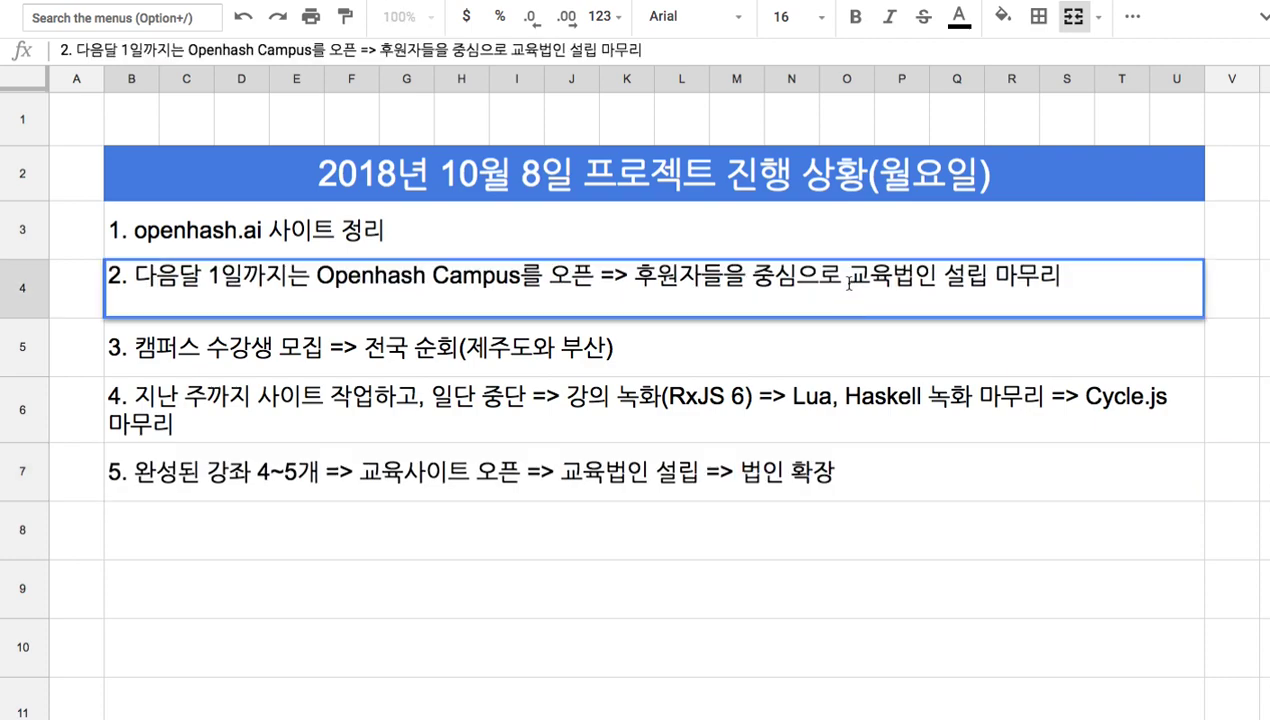
{"action": "left_click_drag", "start_coordinate": [848, 283], "coordinate": [997, 281]}
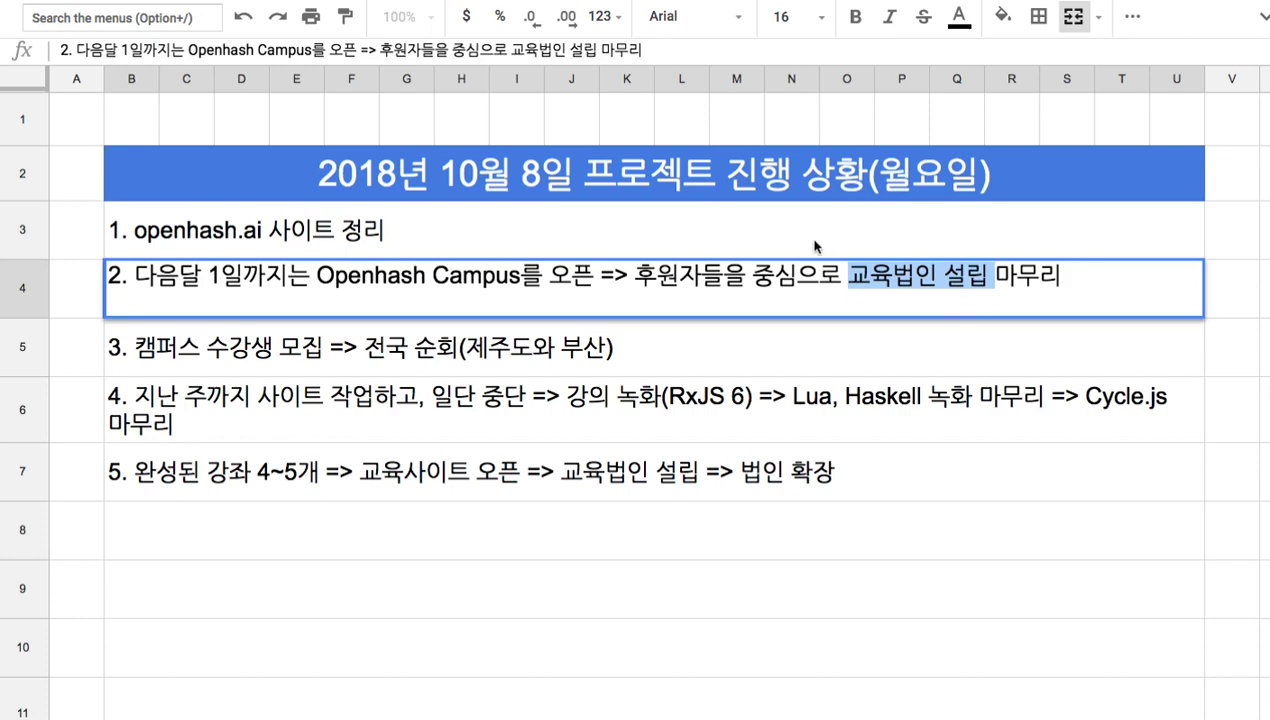
Step: Highlight 프로젝트 in the title row and select all five status items in rows 3 to 7
{"action": "double_click", "coordinate": [704, 197]}
{"action": "left_click_drag", "start_coordinate": [580, 172], "coordinate": [721, 182]}
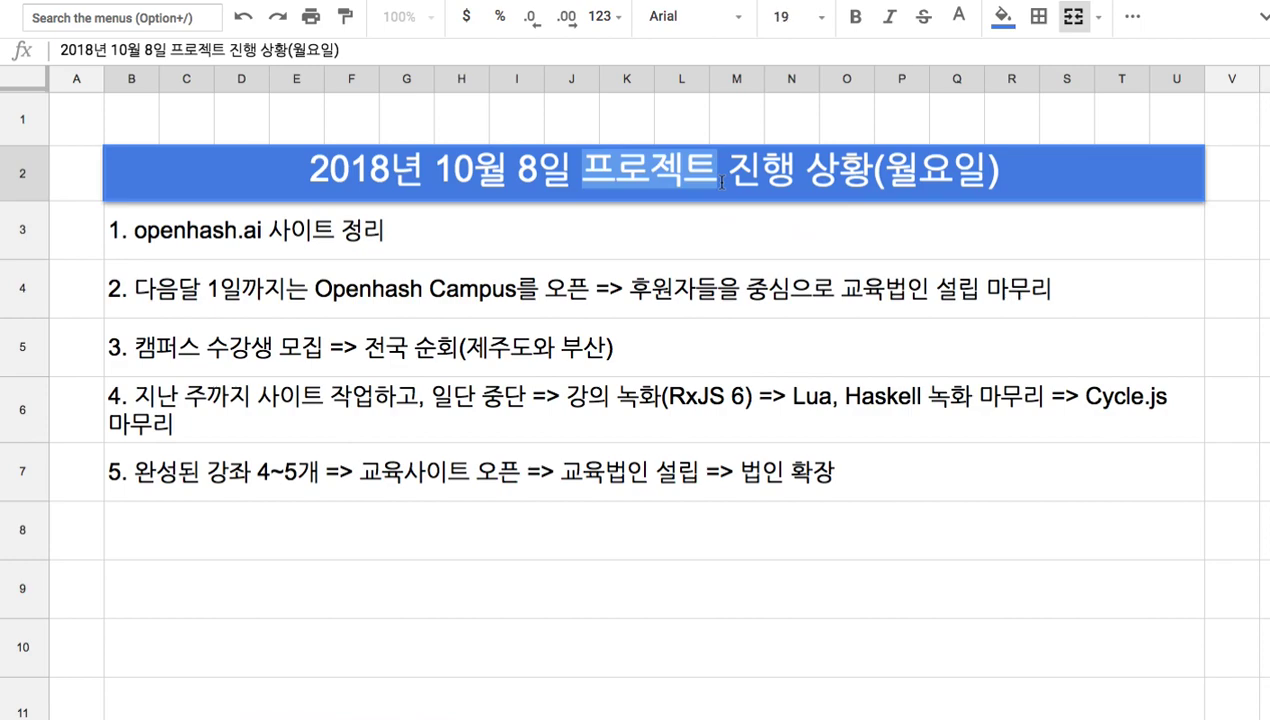
{"action": "left_click", "coordinate": [740, 232]}
{"action": "left_click_drag", "start_coordinate": [740, 233], "coordinate": [796, 449]}
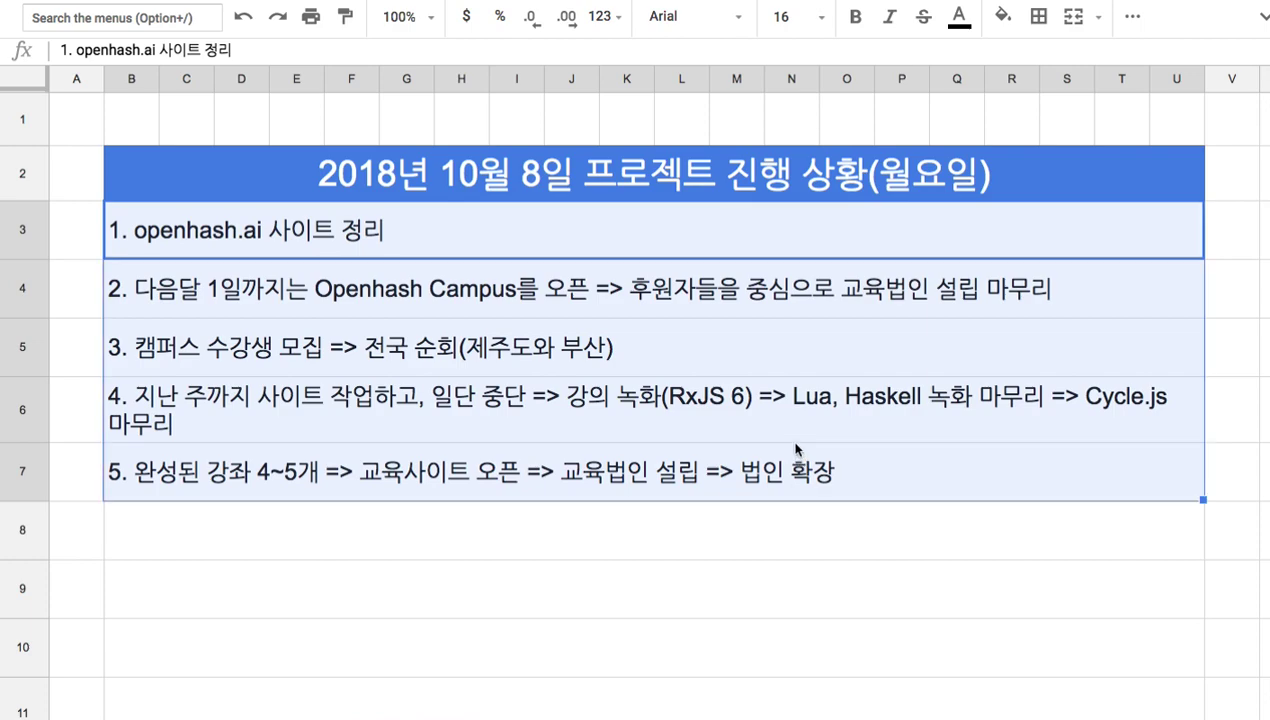